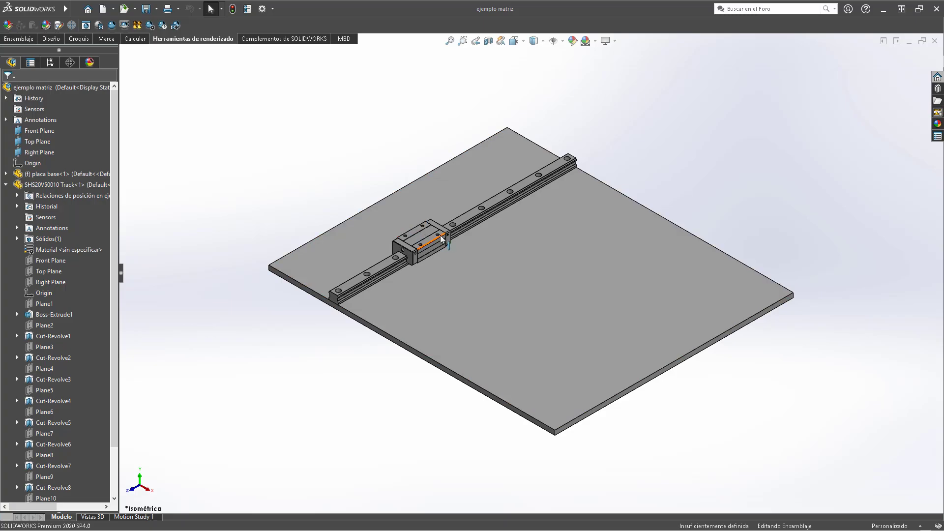
Examine the linear rail and its carriage on the base plate from several angles.
scroll(391, 308, "down", 5)
middle_click_drag(389, 265, 492, 235)
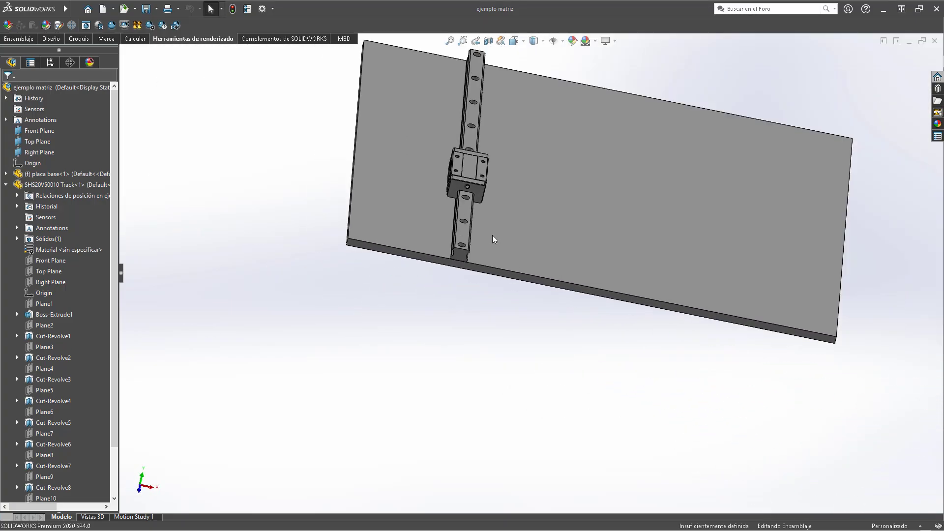
scroll(472, 276, "down", 6)
middle_click_drag(479, 288, 554, 339)
scroll(541, 285, "up", 6)
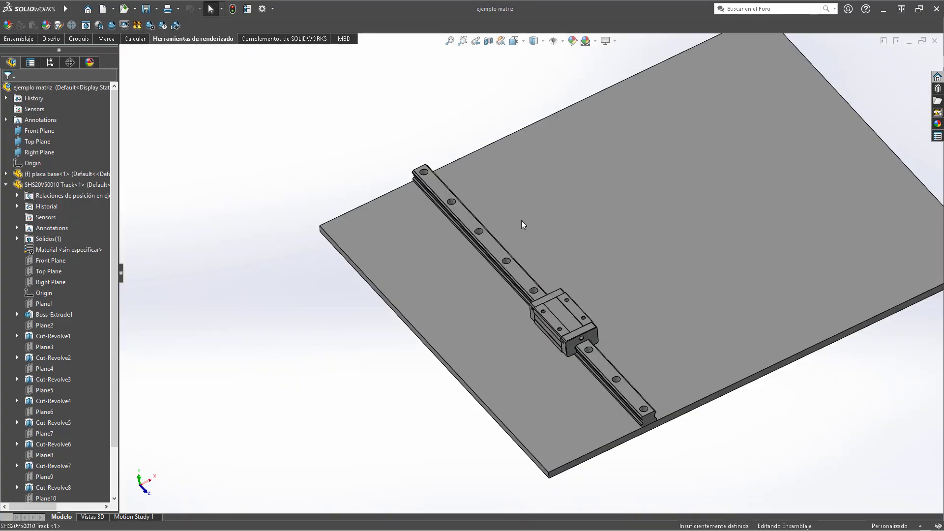
scroll(502, 201, "down", 9)
scroll(434, 295, "up", 3)
middle_click_drag(435, 295, 432, 400)
scroll(580, 459, "up", 5)
scroll(476, 179, "down", 10)
scroll(491, 146, "up", 2)
scroll(494, 136, "down", 5)
scroll(536, 197, "up", 5)
scroll(504, 274, "down", 7)
middle_click_drag(503, 274, 505, 299)
scroll(505, 299, "up", 6)
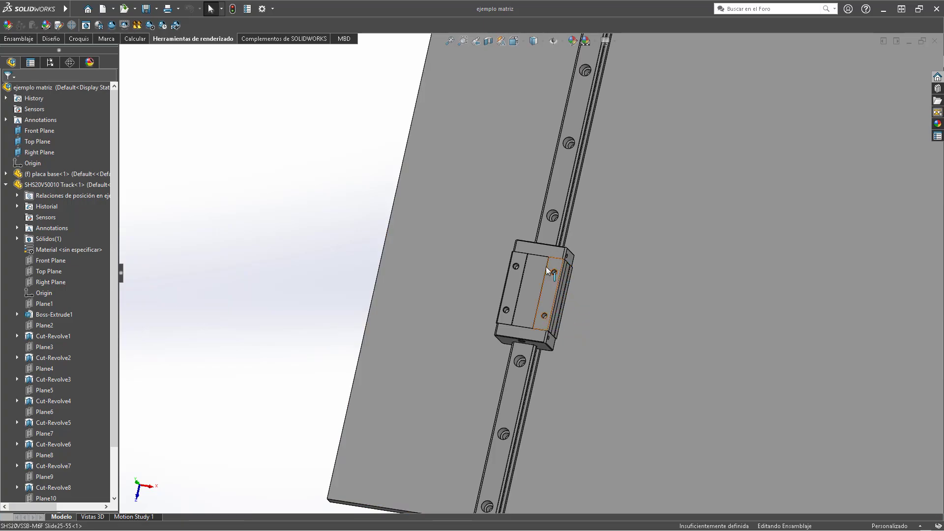
scroll(534, 261, "up", 5)
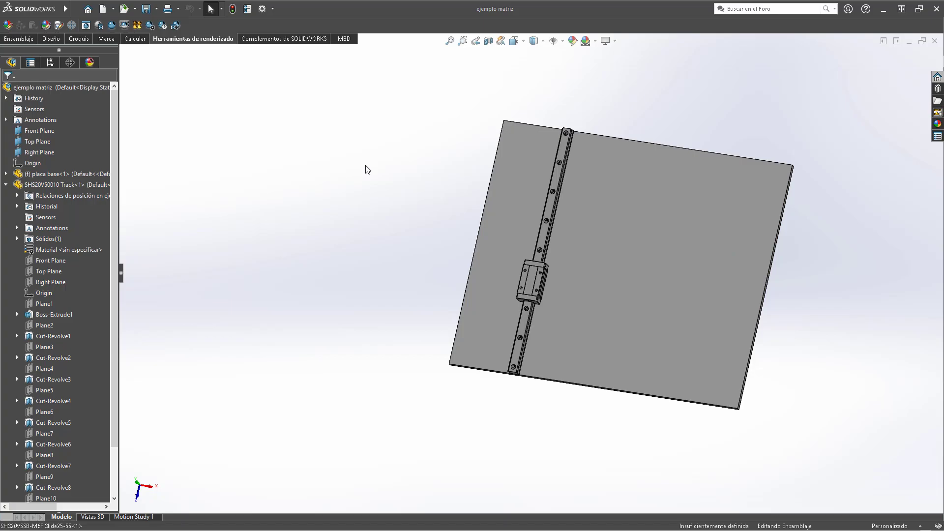
Insert the recent part placa guia into the assembly beside the rail.
key("r")
left_click_drag(383, 232, 552, 264)
Mate the underside of the guide plate coincident with the carriage's top face.
scroll(489, 271, "down", 5)
middle_click_drag(489, 272, 539, 216)
scroll(539, 217, "up", 5)
scroll(582, 234, "down", 8)
scroll(505, 255, "up", 2)
key("ctrl+1")
scroll(349, 288, "down", 5)
middle_click_drag(336, 328, 628, 225)
left_click(291, 364)
scroll(696, 293, "down", 5)
left_click(696, 293)
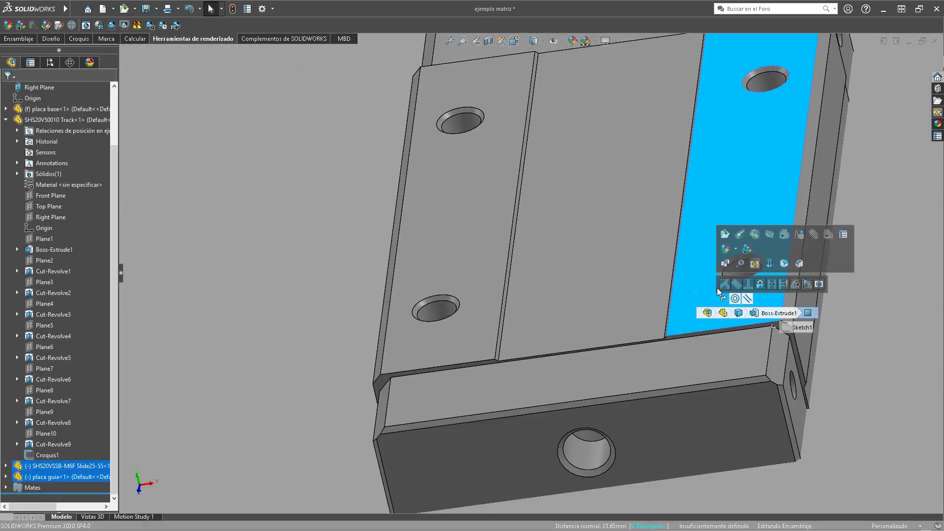
Slide the guide plate across in the top view until its end group of holes lies over the carriage's holes.
key("ctrl+5")
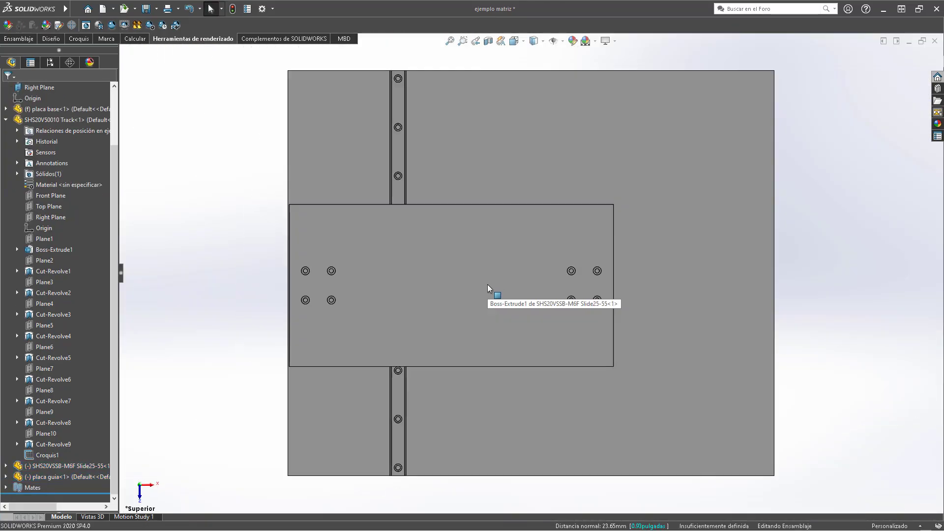
left_click(400, 326)
left_click_drag(400, 325, 485, 328)
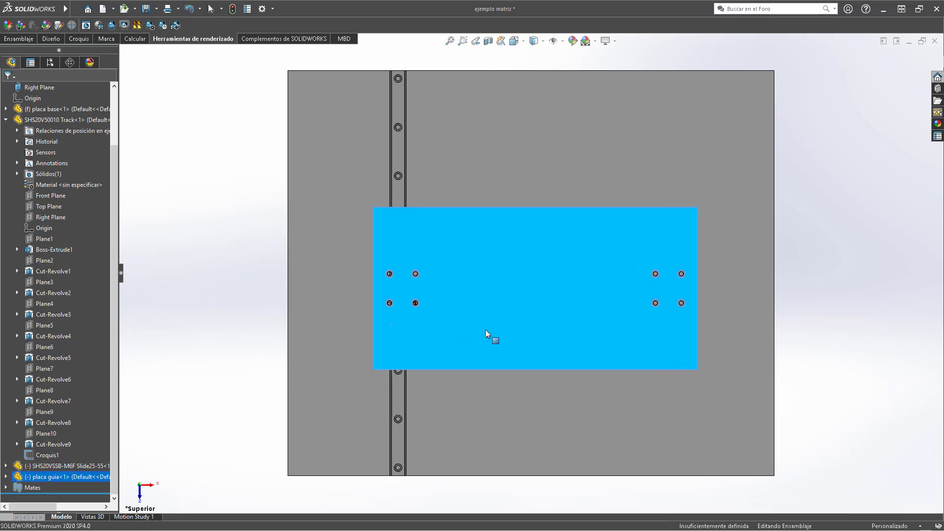
scroll(485, 330, "down", 10)
left_click_drag(376, 313, 359, 322)
scroll(359, 322, "up", 5)
scroll(449, 304, "down", 10)
Add a concentric mate between a guide plate screw hole and the matching carriage hole.
left_click(533, 252)
left_click(570, 235, "ctrl")
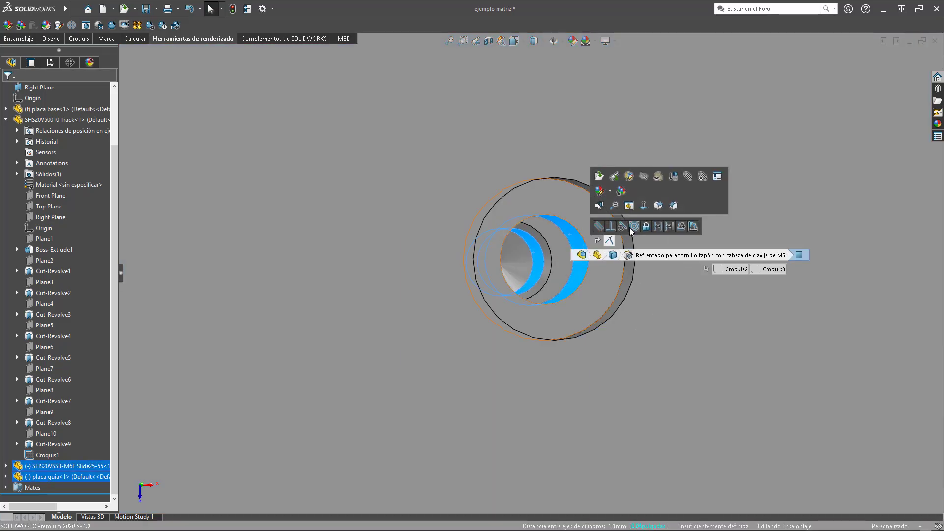
left_click(634, 226)
scroll(492, 231, "up", 10)
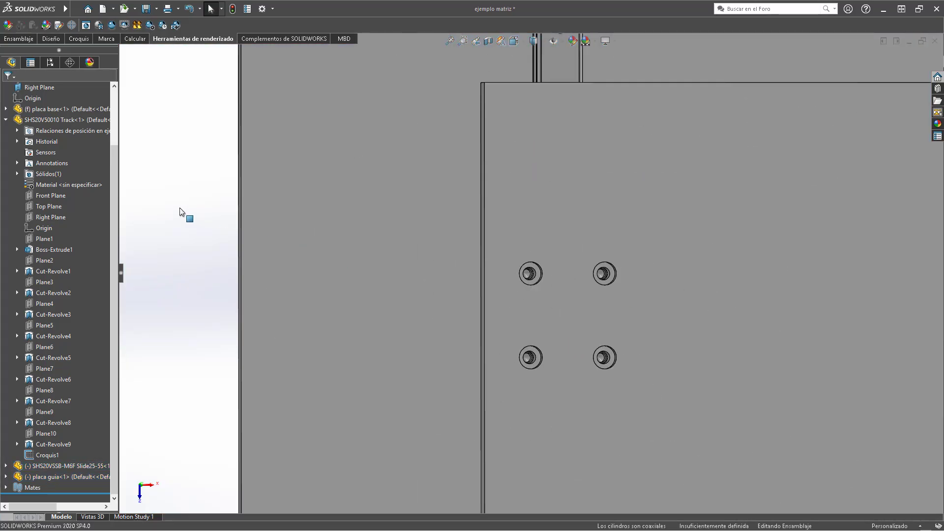
Examine how the guide plate's counterbored holes line up with the carriage holes underneath.
key("ctrl+1")
scroll(405, 248, "down", 5)
middle_click_drag(424, 269, 395, 371)
scroll(435, 427, "up", 5)
scroll(484, 242, "down", 5)
middle_click_drag(516, 268, 543, 328)
scroll(600, 328, "up", 1)
scroll(559, 344, "up", 3)
scroll(664, 350, "down", 8)
middle_click_drag(592, 301, 609, 350)
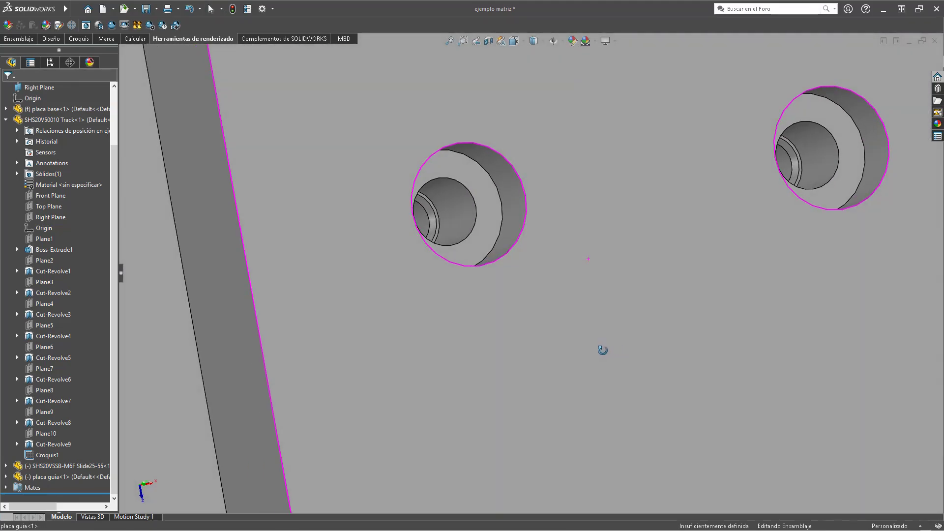
scroll(605, 274, "up", 6)
middle_click_drag(599, 285, 658, 297)
scroll(649, 217, "up", 5)
Examine the guide plate's unsupported end and its second group of holes over the base plate.
left_click(607, 214)
scroll(450, 160, "down", 4)
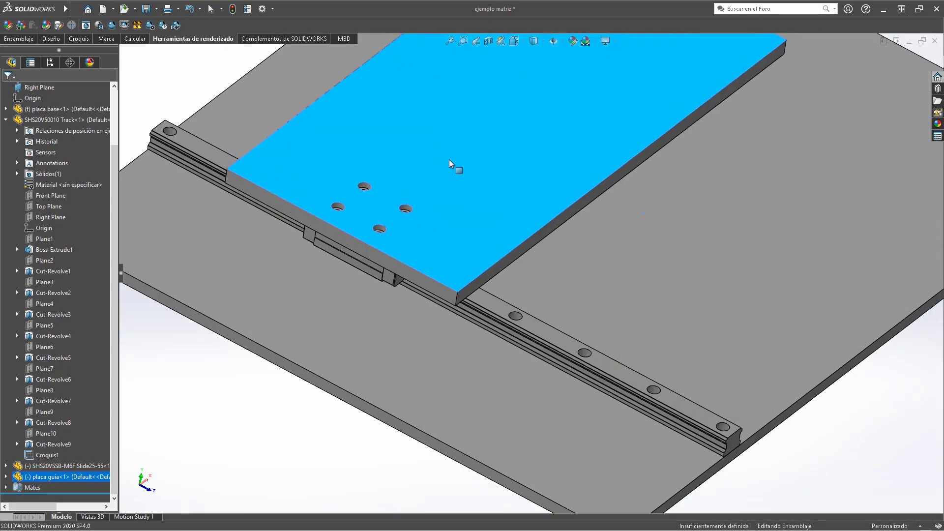
middle_click_drag(426, 189, 416, 259)
scroll(524, 269, "up", 5)
scroll(524, 268, "down", 5)
middle_click_drag(527, 266, 573, 274)
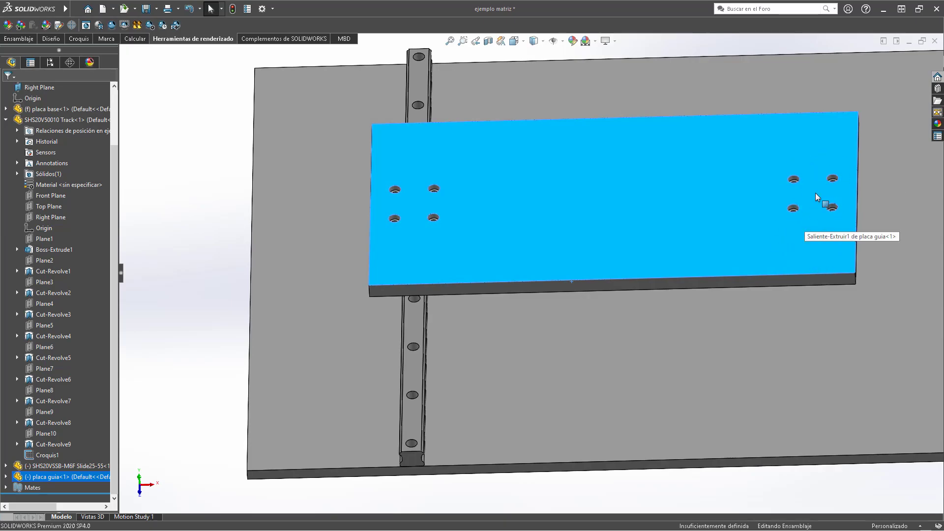
middle_click_drag(745, 226, 541, 246)
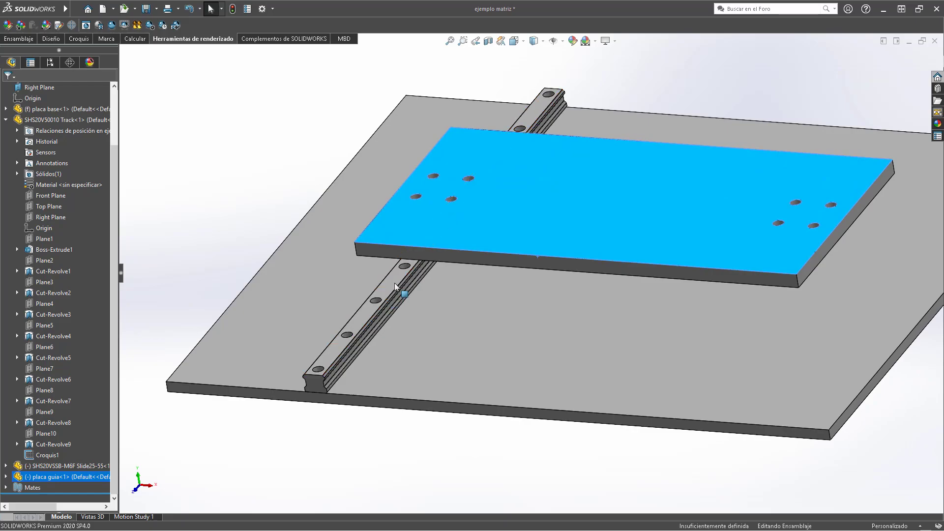
middle_click_drag(753, 278, 619, 300)
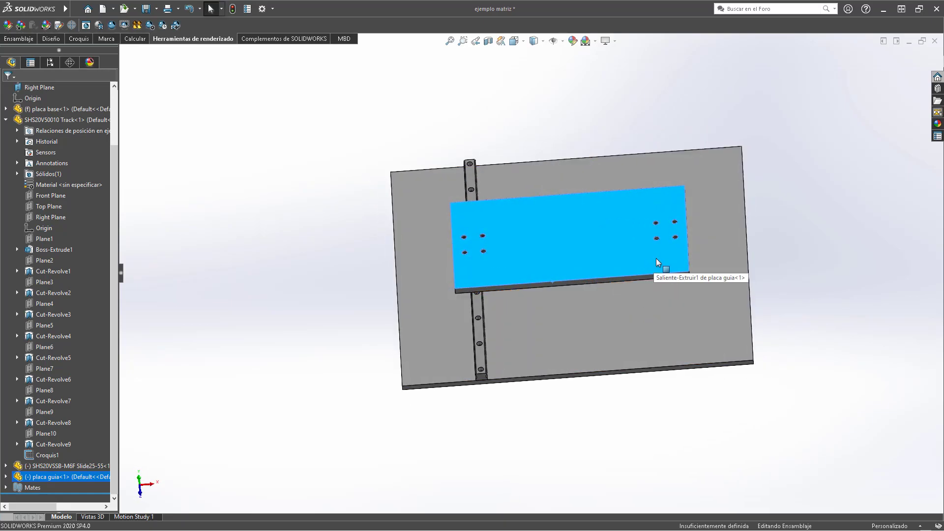
Measure the distance from the outer counterbore above the carriage to the guide plate's nearest end face.
middle_click_drag(637, 236, 625, 302)
scroll(395, 221, "down", 14)
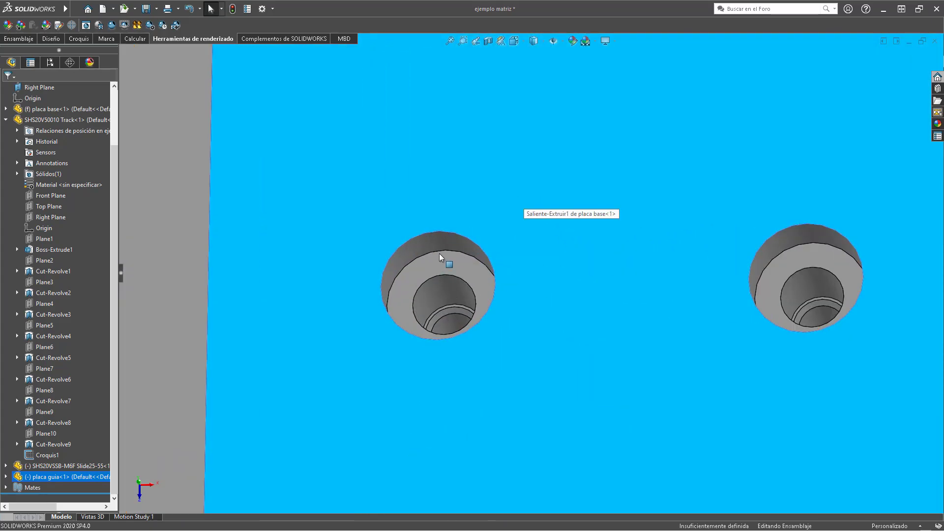
left_click(441, 246)
scroll(440, 246, "up", 10)
left_click(447, 253)
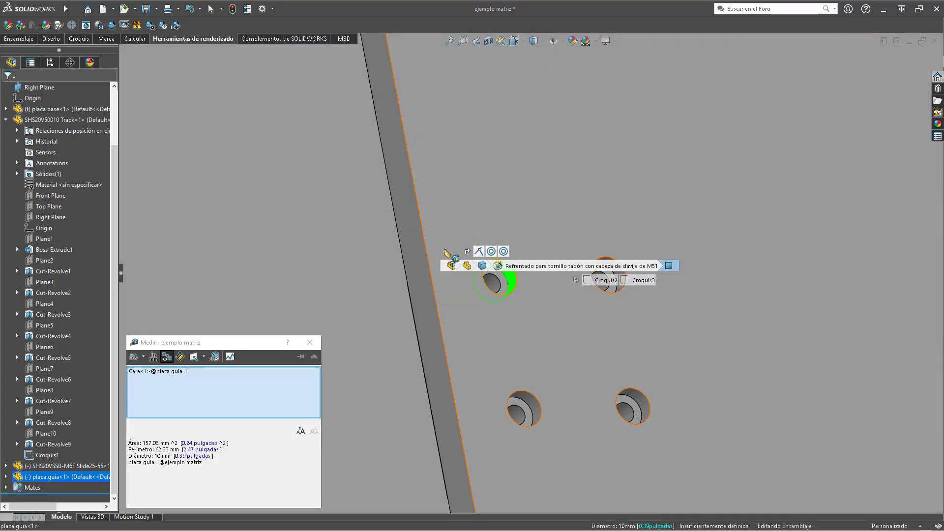
left_click(416, 231)
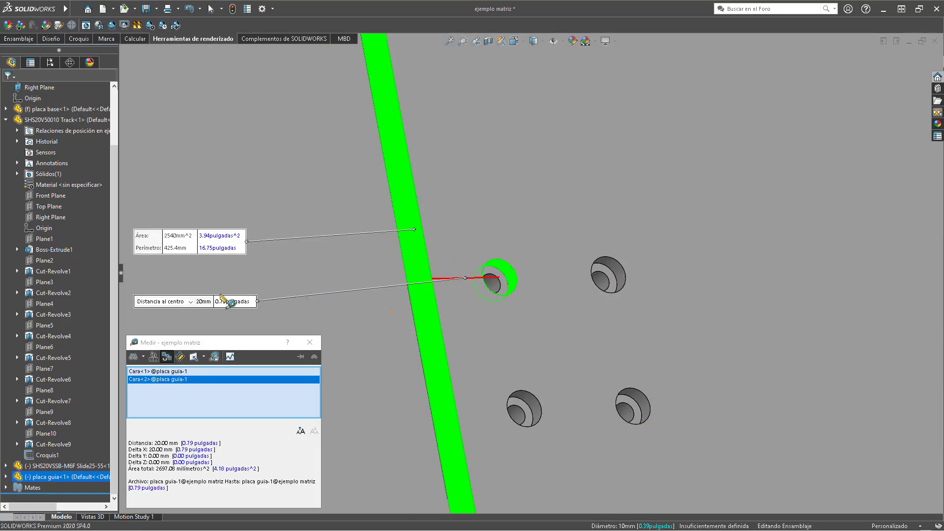
Measure the distance from the outer counterbore at the guide plate's unsupported end to its nearest edge.
scroll(419, 294, "up", 12)
left_click(701, 286)
scroll(655, 265, "down", 8)
scroll(570, 293, "down", 5)
left_click(543, 145)
scroll(565, 167, "up", 4)
middle_click_drag(585, 186, 605, 214)
left_click(604, 215)
key("Escape")
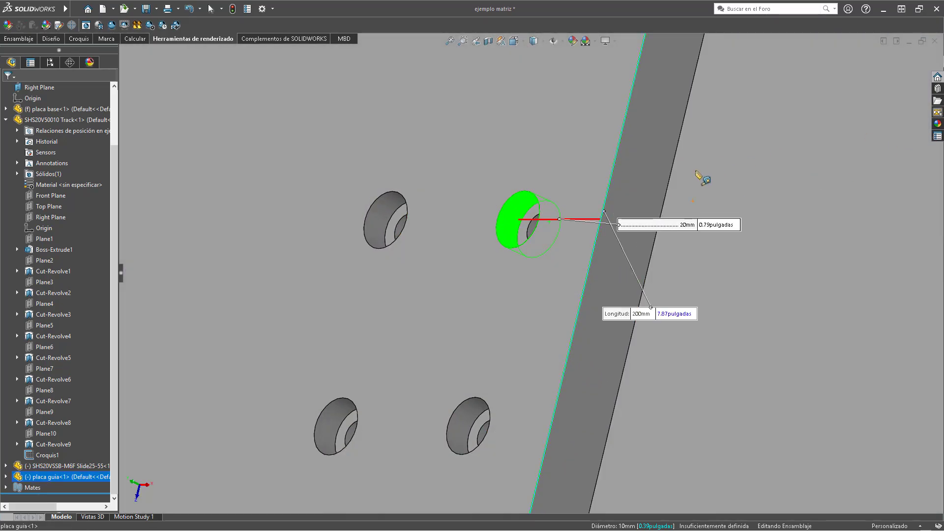
Examine the guide plate's position relative to the rail and the empty side of the base plate.
key("ctrl+5")
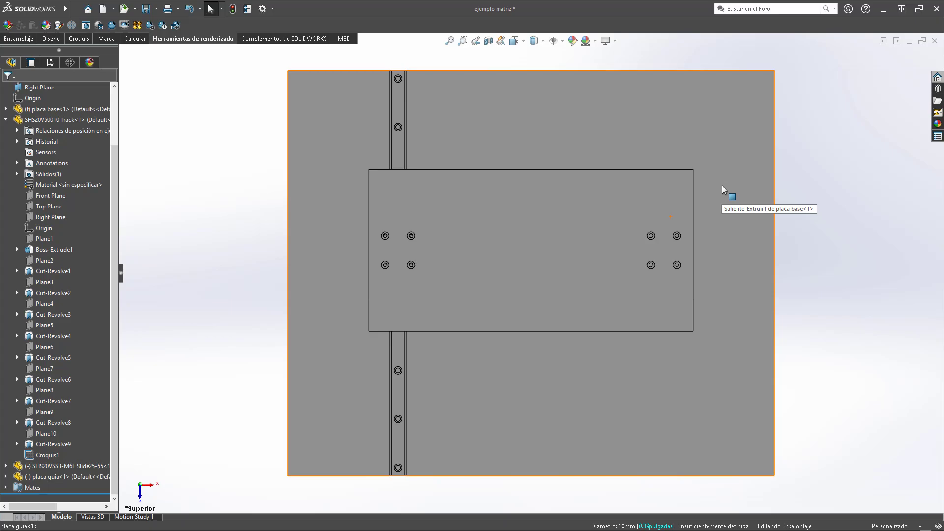
scroll(611, 339, "down", 5)
middle_click_drag(608, 339, 561, 212)
scroll(556, 344, "up", 5)
middle_click_drag(555, 344, 358, 326)
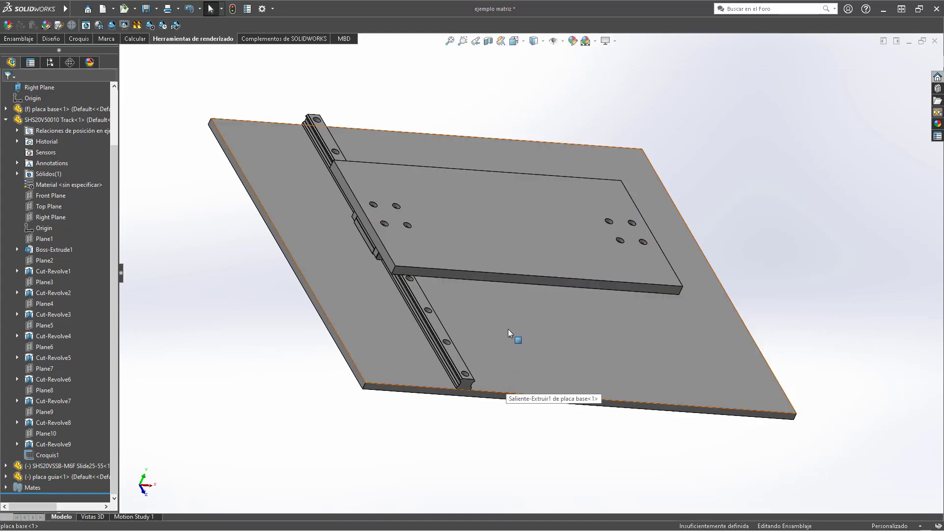
middle_click_drag(513, 362, 467, 223)
left_click(467, 223)
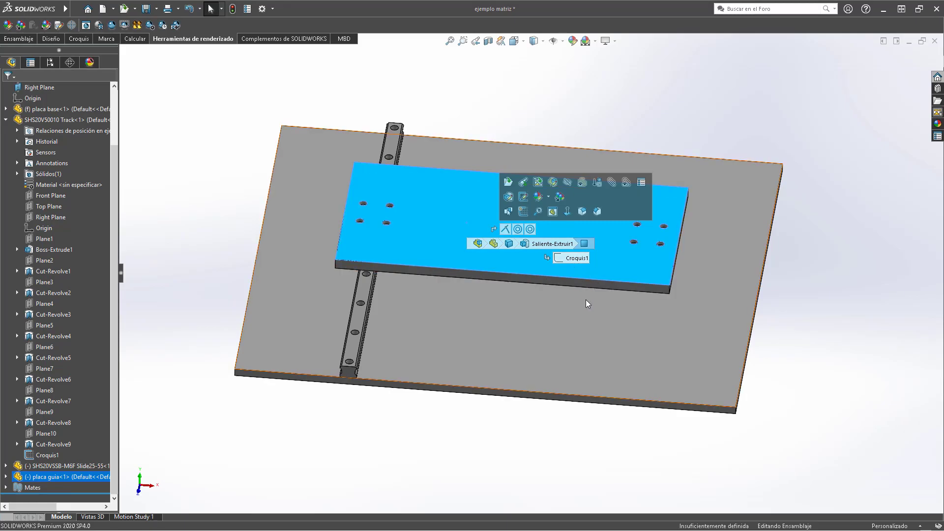
left_click(644, 96)
key("ctrl+5")
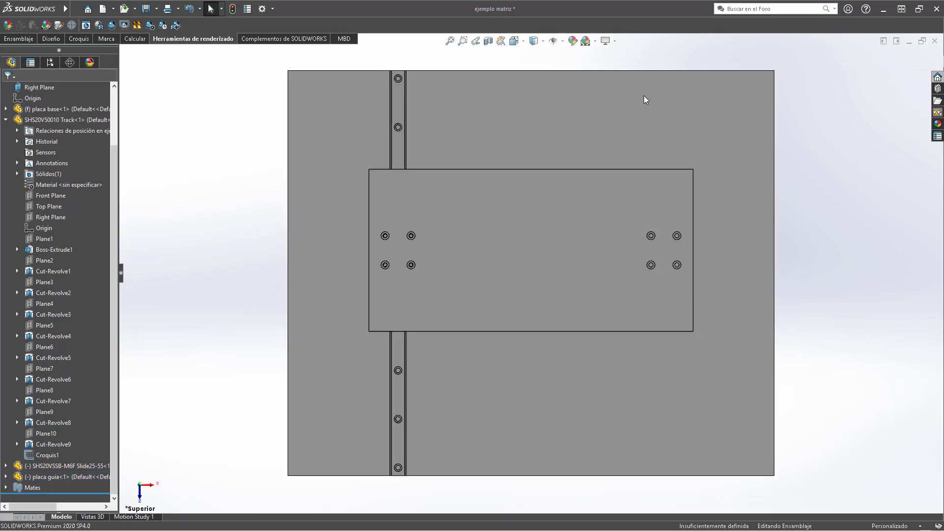
left_click(7, 43)
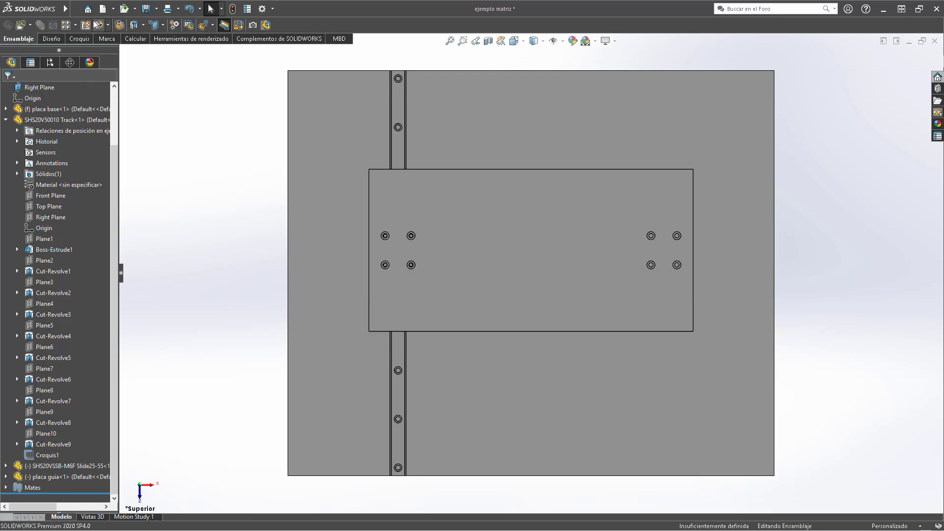
left_click(76, 25)
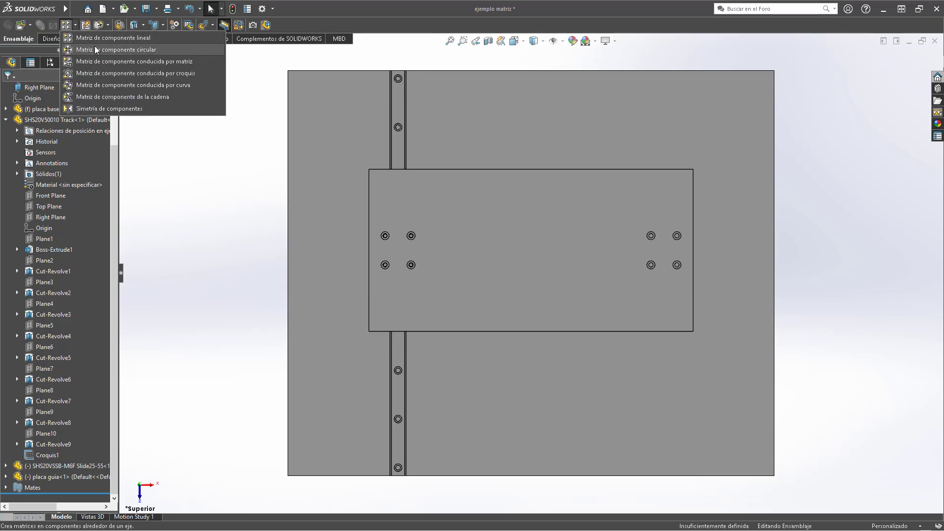
left_click(193, 265)
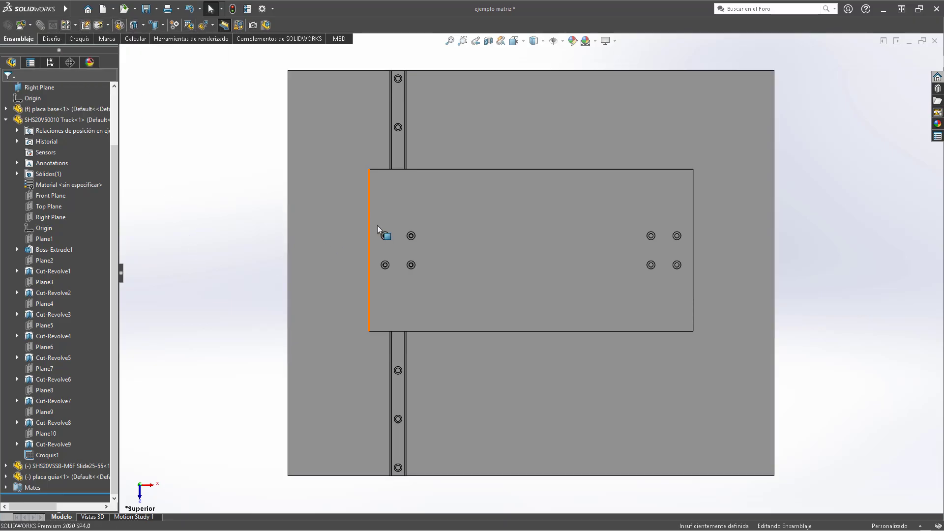
Measure the centre distance between the outer counterbores at opposite ends of the guide plate.
scroll(480, 234, "down", 1)
scroll(357, 248, "down", 6)
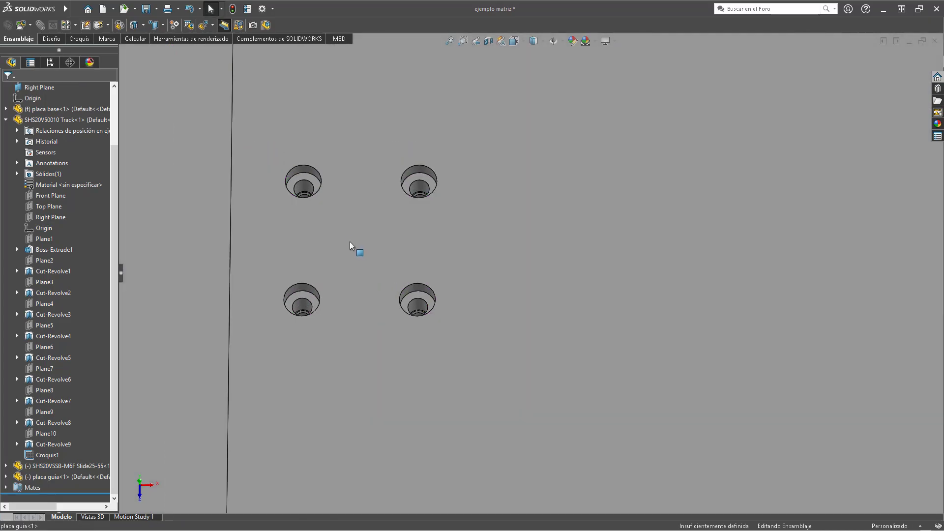
scroll(511, 248, "down", 3)
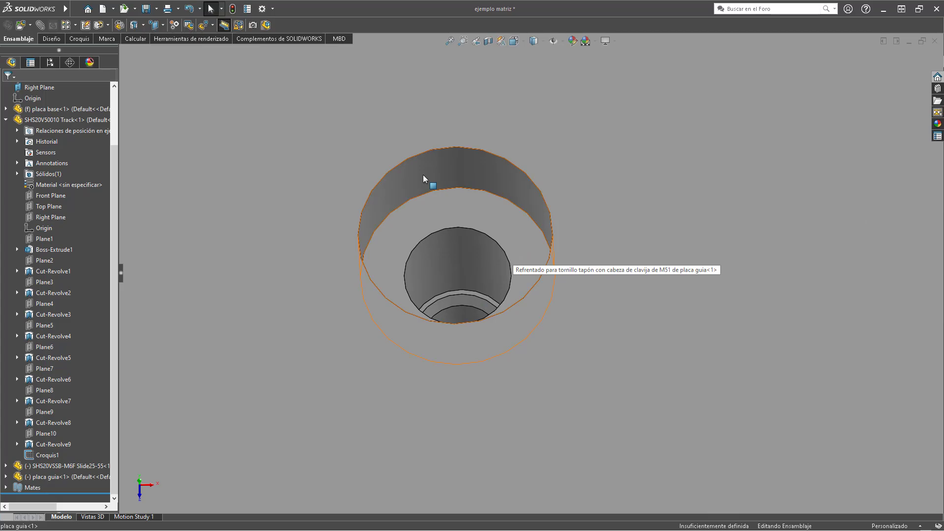
left_click(423, 175)
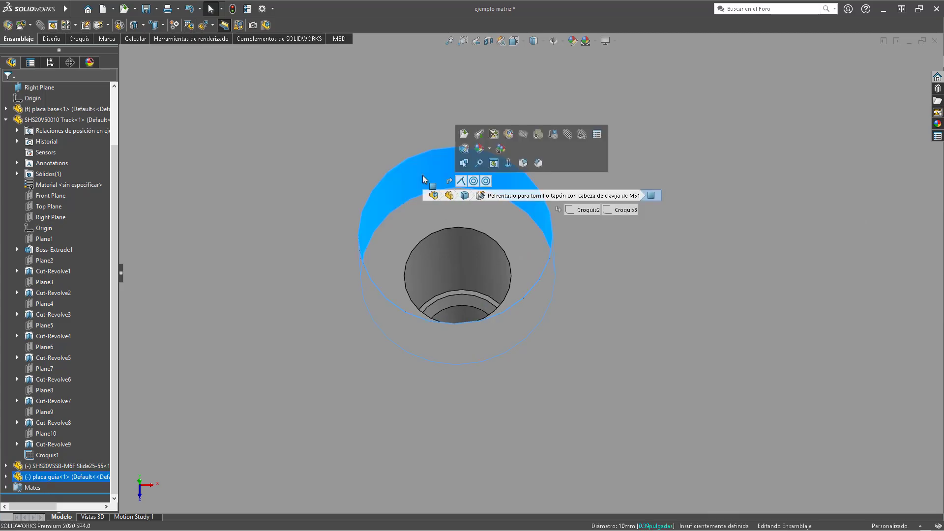
scroll(522, 238, "up", 2)
scroll(528, 241, "up", 10)
scroll(863, 158, "down", 10)
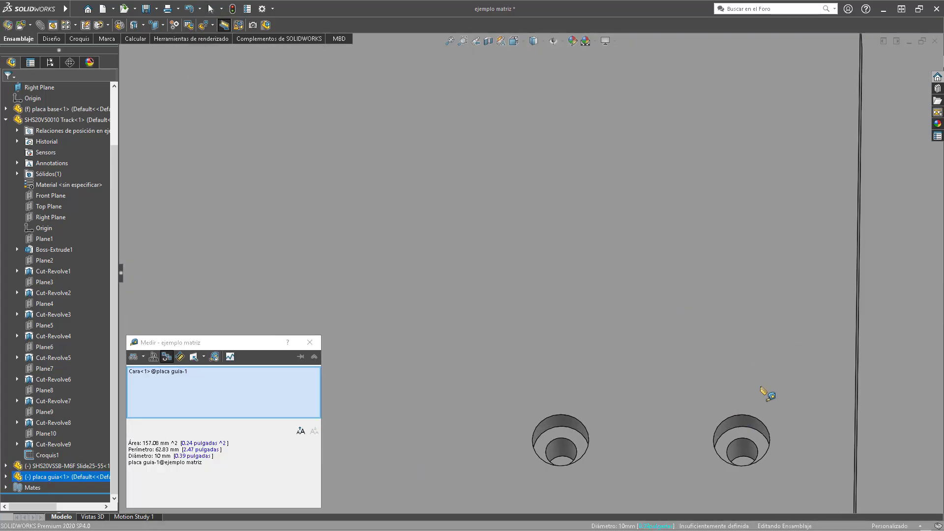
left_click(633, 449)
scroll(482, 495, "up", 6)
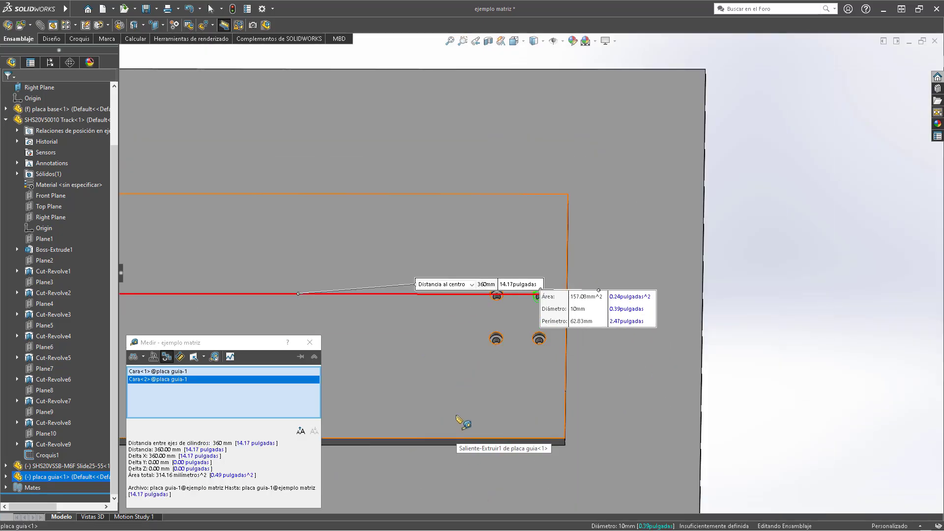
scroll(448, 320, "down", 4)
middle_click_drag(492, 307, 482, 266)
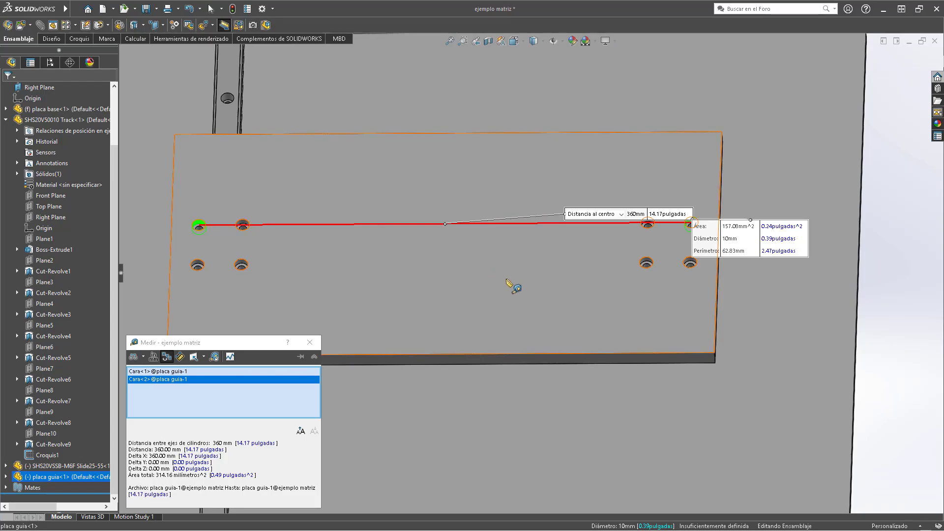
left_click(912, 252)
key("Escape")
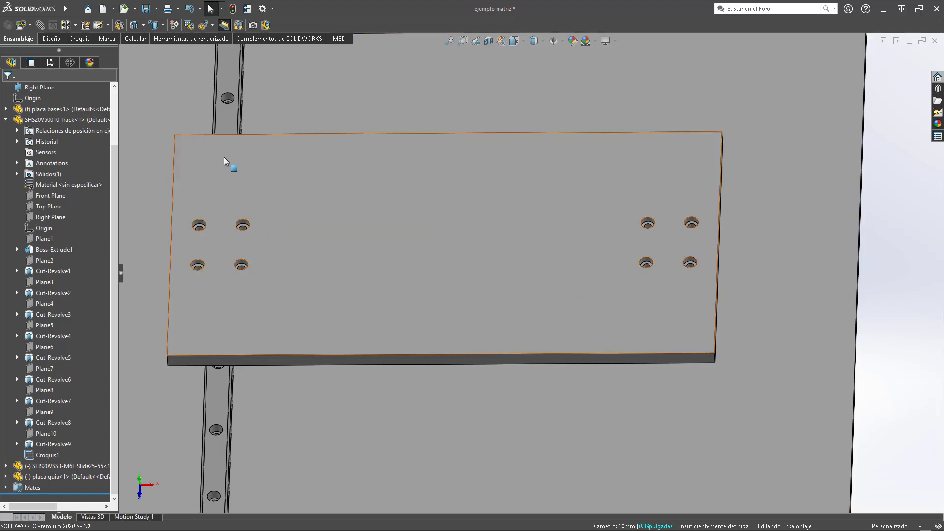
Start a linear component pattern with the base plate's long edge at the rail's far end as the Direction 1 reference.
left_click(75, 29)
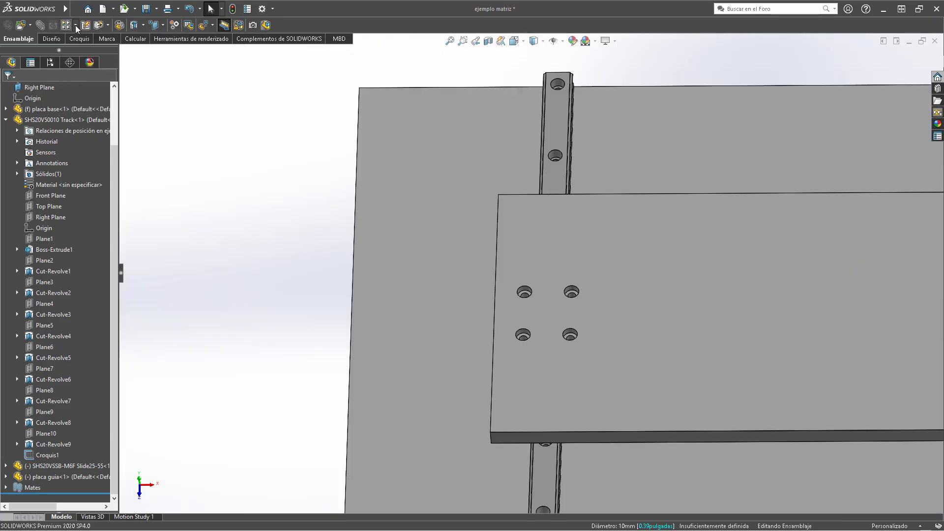
left_click(75, 25)
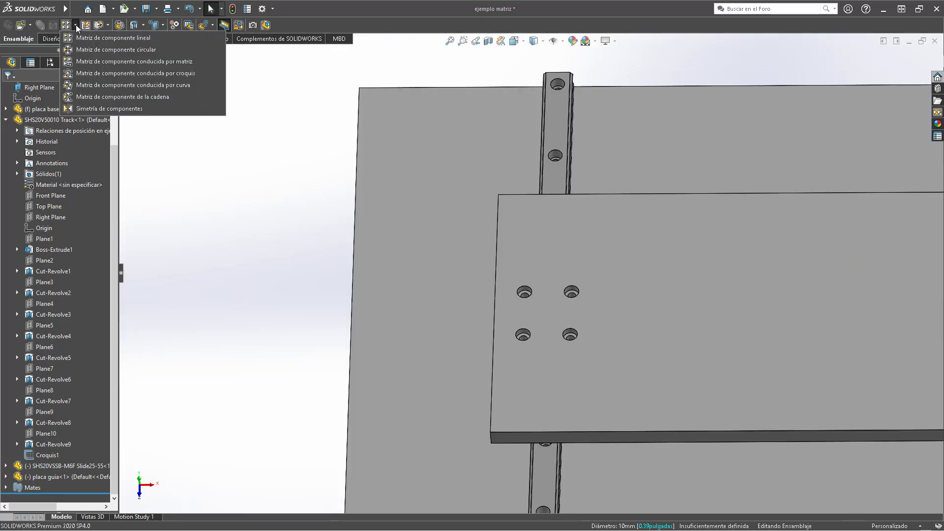
left_click(87, 39)
scroll(594, 311, "up", 5)
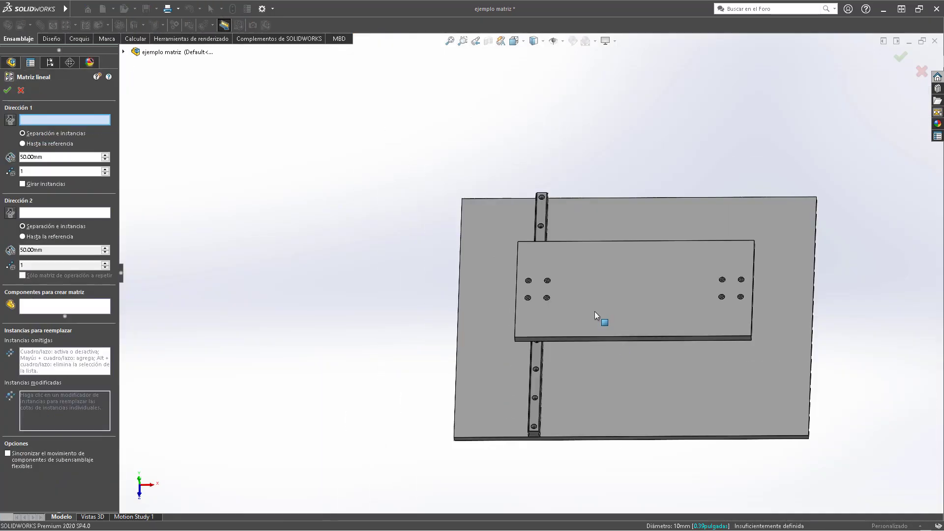
scroll(676, 154, "down", 2)
scroll(601, 339, "down", 4)
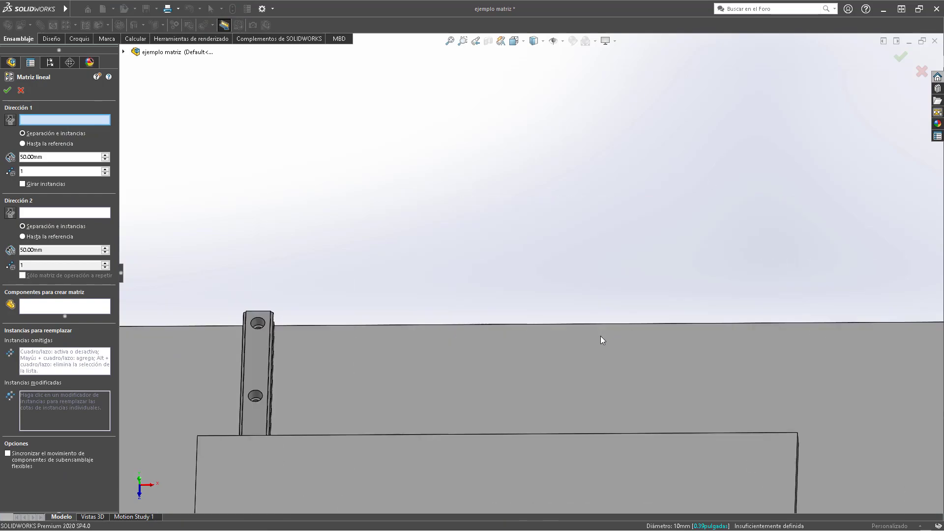
scroll(600, 327, "up", 2)
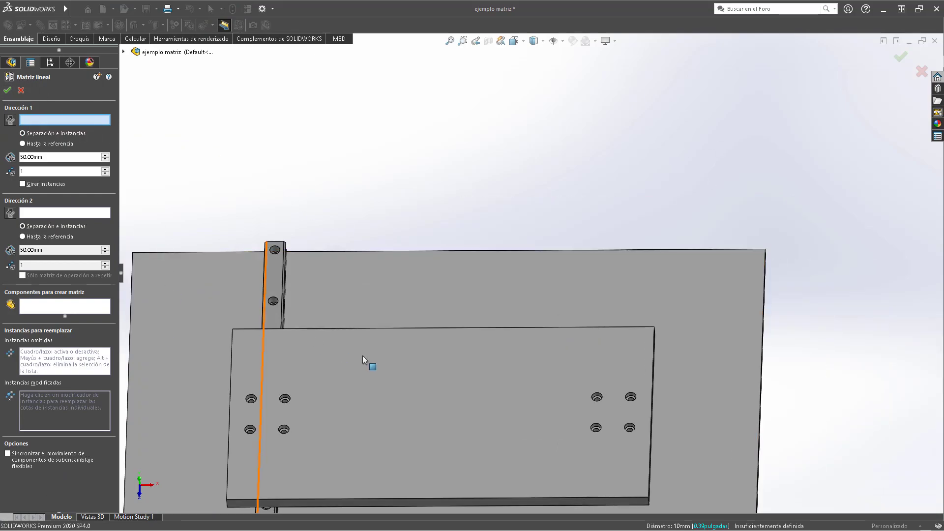
scroll(553, 270, "up", 4)
scroll(523, 275, "down", 2)
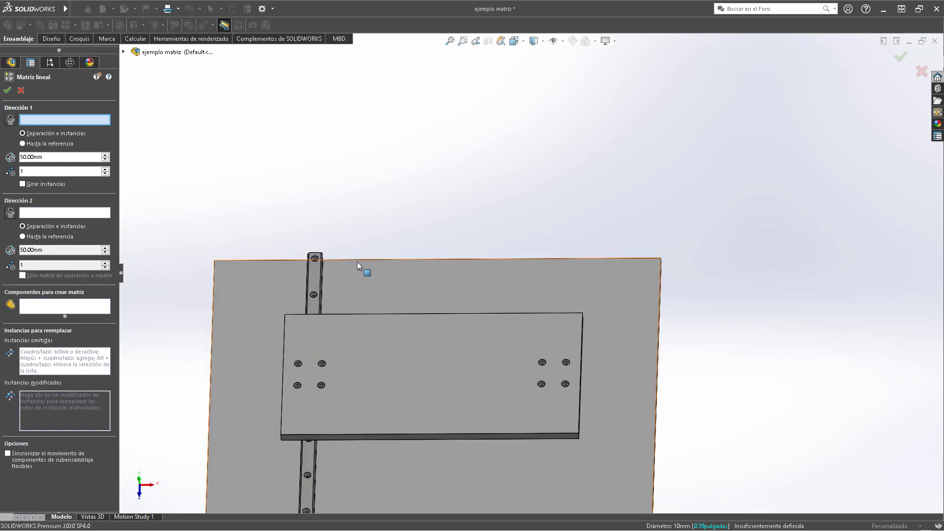
left_click(531, 264)
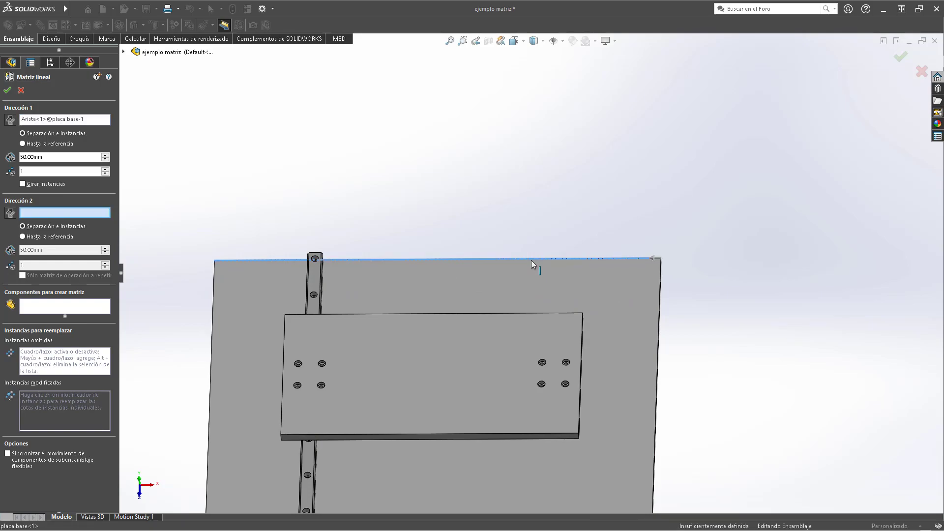
Point Direction 1 toward the side of the base plate without a rail and set 360 mm spacing with 2 instances.
scroll(684, 265, "down", 4)
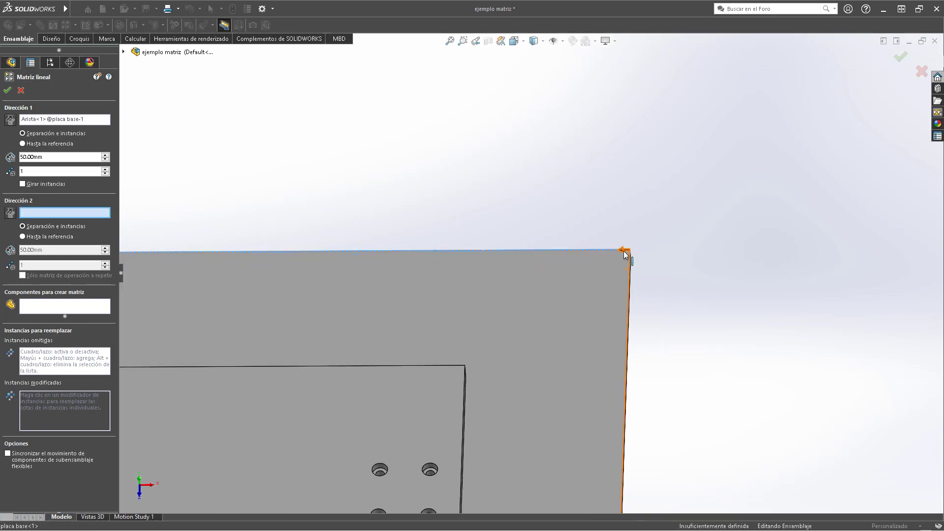
scroll(619, 286, "up", 4)
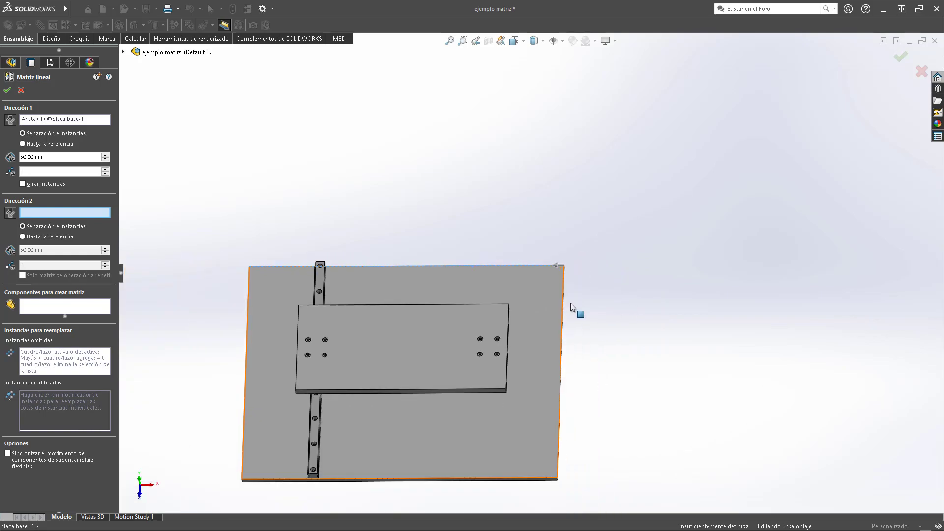
scroll(554, 274, "down", 3)
scroll(553, 274, "up", 3)
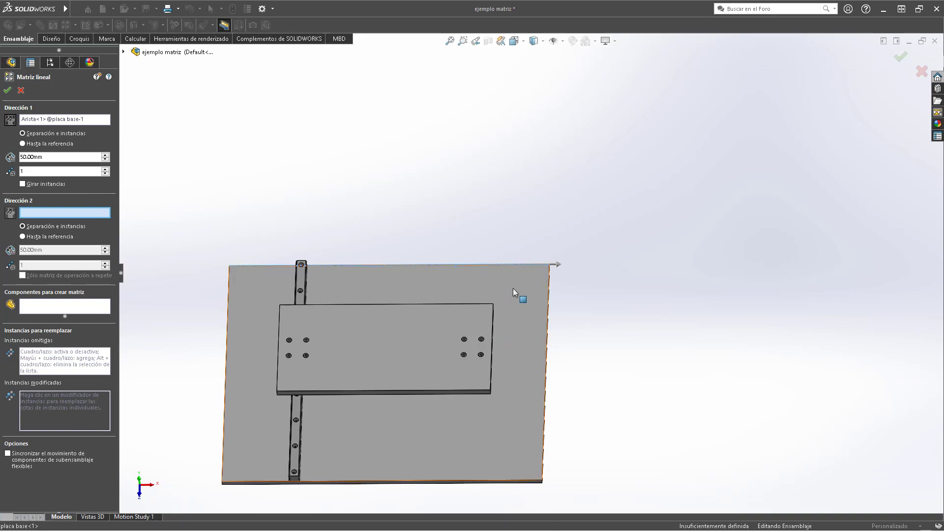
left_click(543, 267)
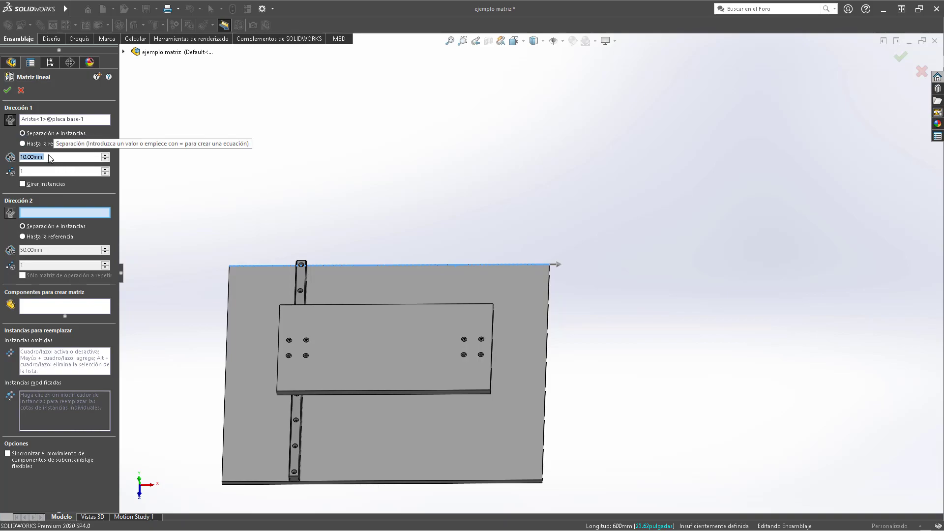
type("360")
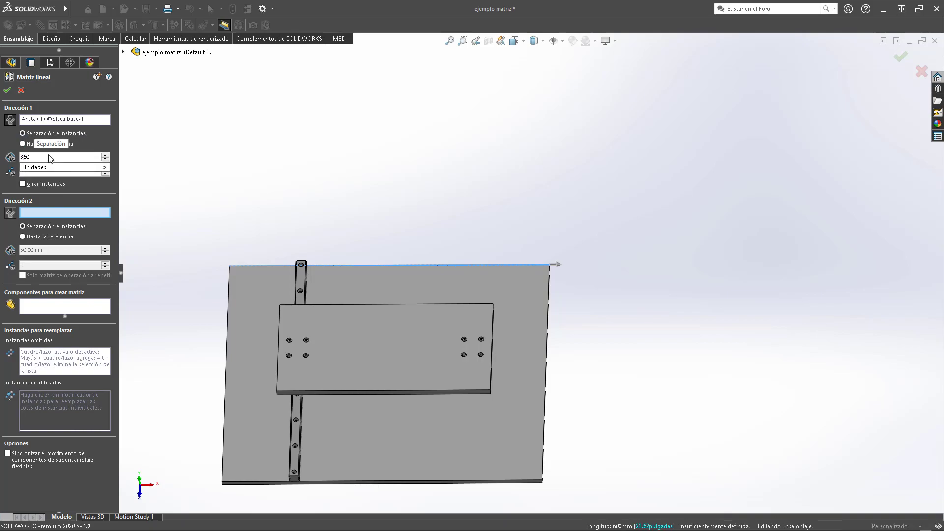
key("Return")
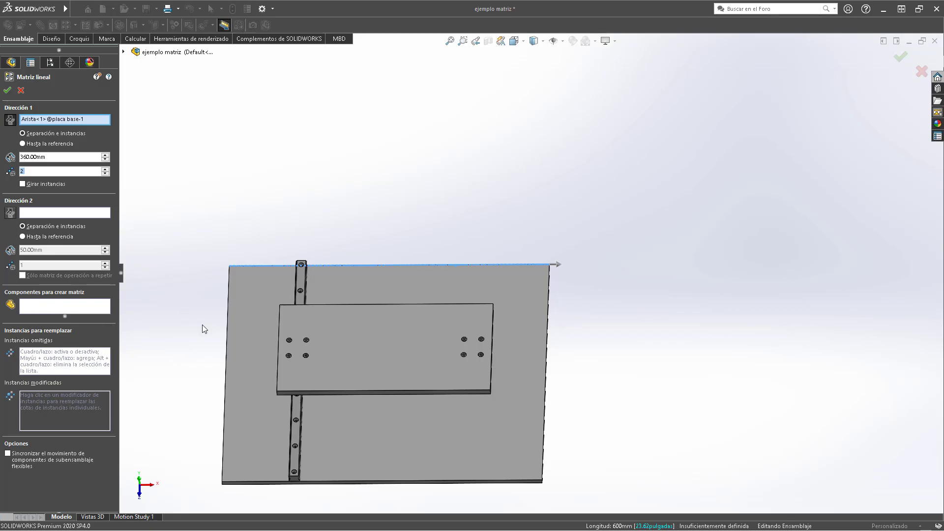
Try picking the rail's top face and the carriage's end face for the pattern, and clear the Direction 2 reference.
scroll(344, 310, "down", 5)
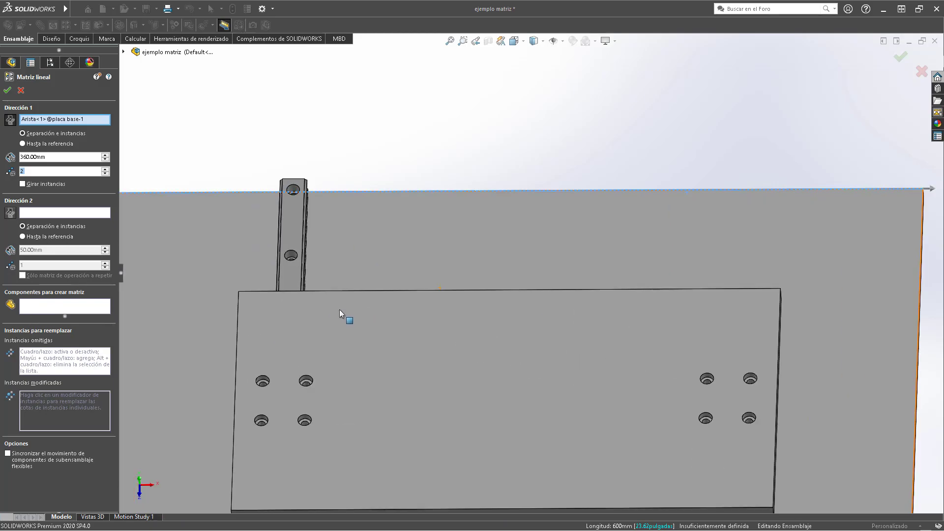
left_click(306, 271)
scroll(317, 335, "down", 1)
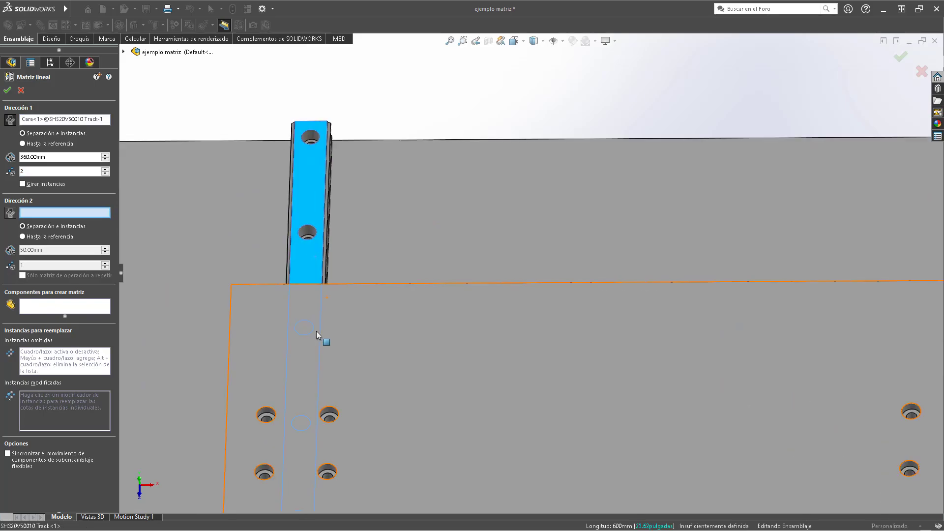
middle_click_drag(316, 334, 307, 194)
scroll(350, 286, "up", 1)
scroll(351, 287, "down", 3)
middle_click_drag(351, 287, 418, 322)
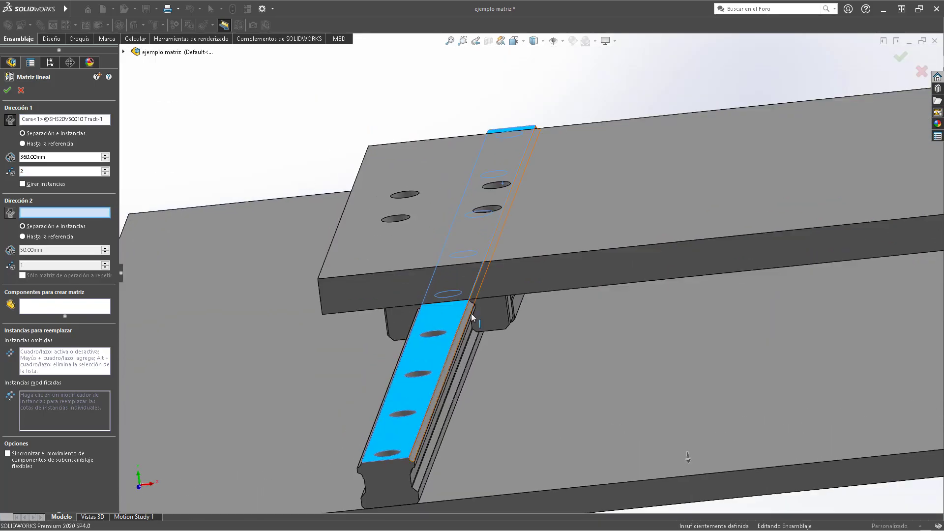
left_click(485, 312)
scroll(350, 334, "up", 4)
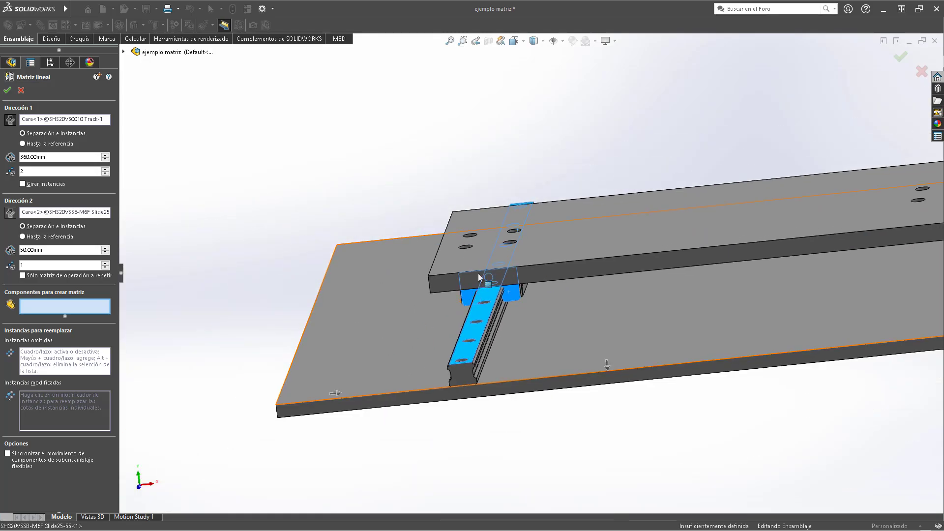
scroll(491, 281, "up", 2)
middle_click_drag(565, 265, 558, 342)
scroll(405, 268, "down", 3)
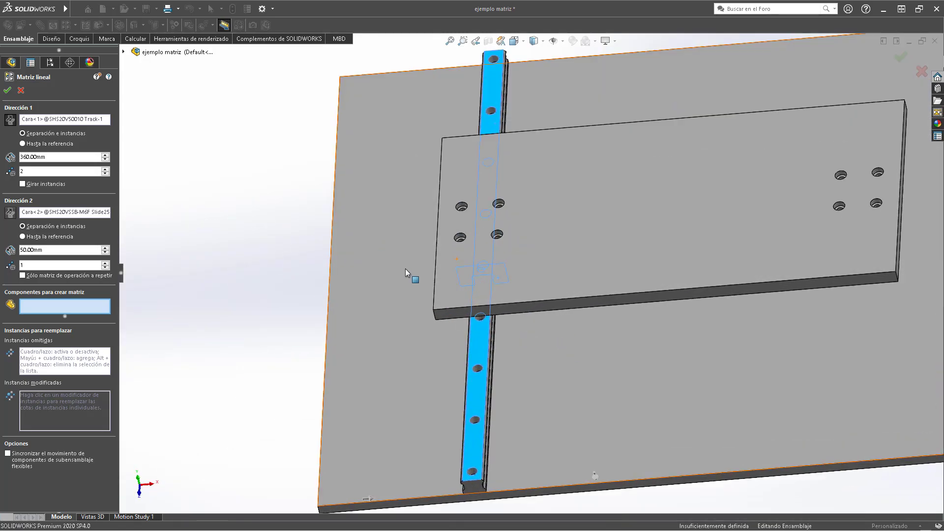
scroll(531, 274, "up", 3)
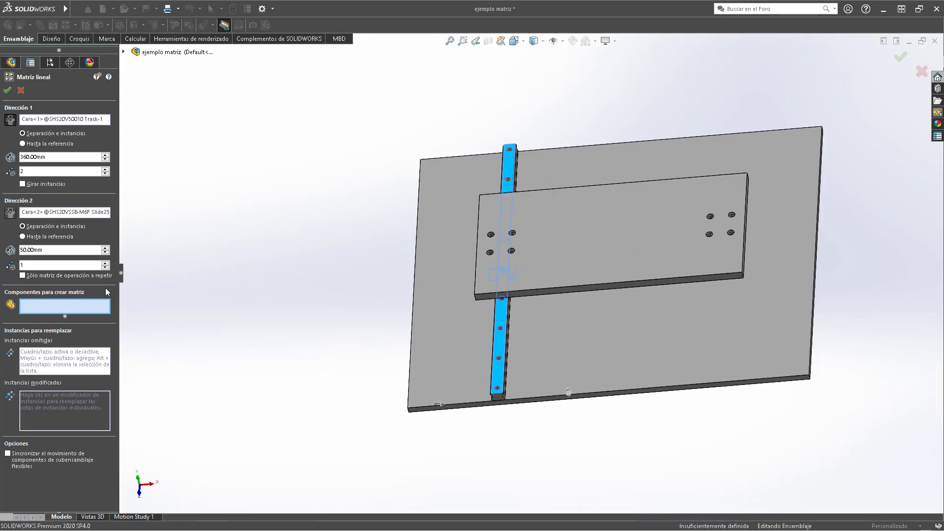
right_click(42, 213)
left_click(57, 223)
Add the carriage and the rail as the components to pattern.
left_click(43, 294)
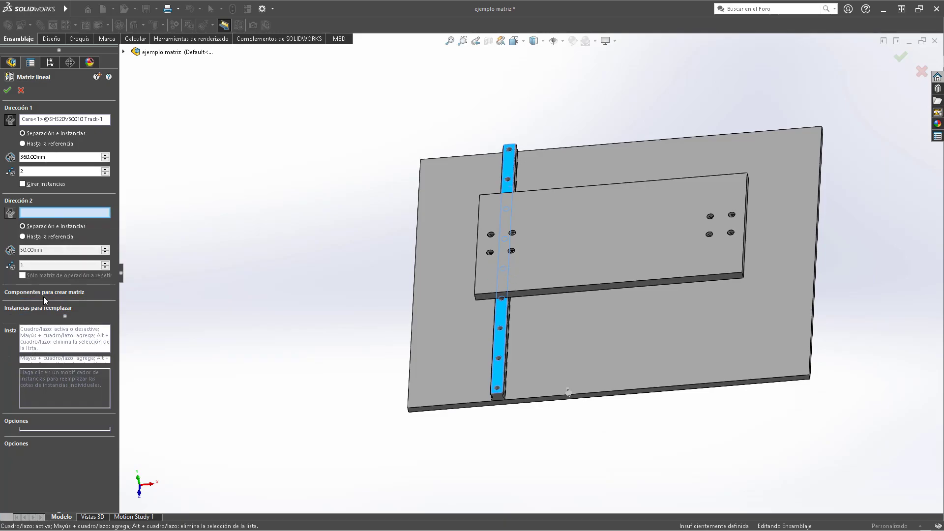
left_click(31, 295)
left_click(42, 306)
scroll(356, 275, "down", 1)
middle_click_drag(356, 275, 393, 130)
scroll(539, 275, "down", 4)
middle_click_drag(539, 274, 542, 253)
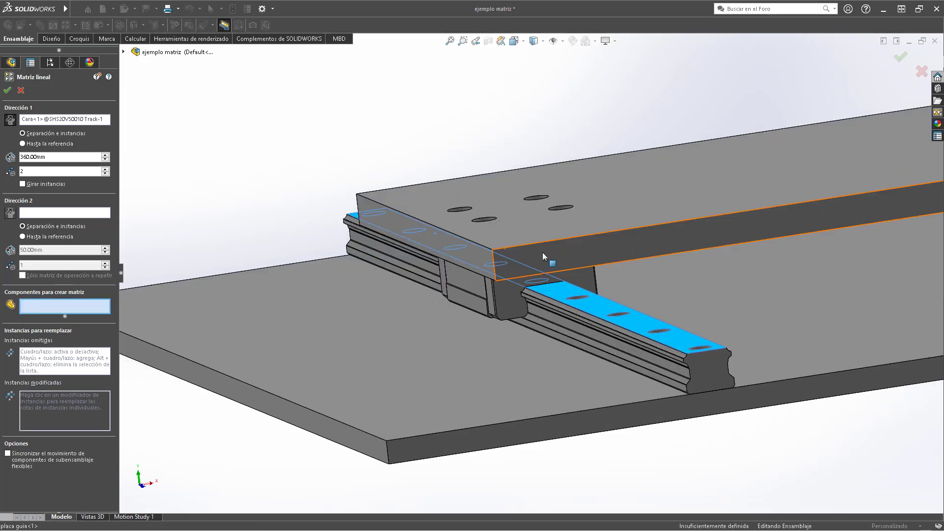
left_click(505, 291)
left_click(642, 324)
scroll(655, 249, "up", 3)
middle_click_drag(656, 249, 576, 275)
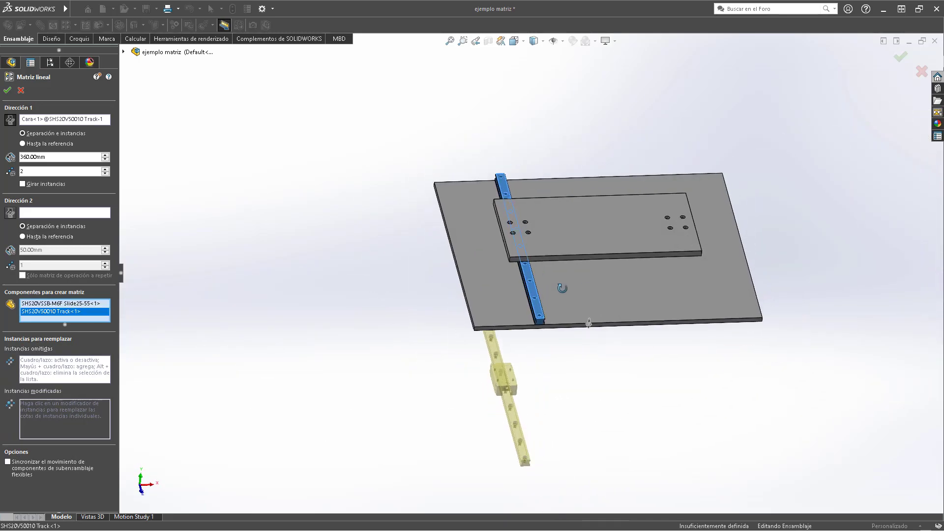
Set the base plate's long far edge as the Direction 1 reference and create the component pattern.
left_click(69, 118)
left_click(569, 177)
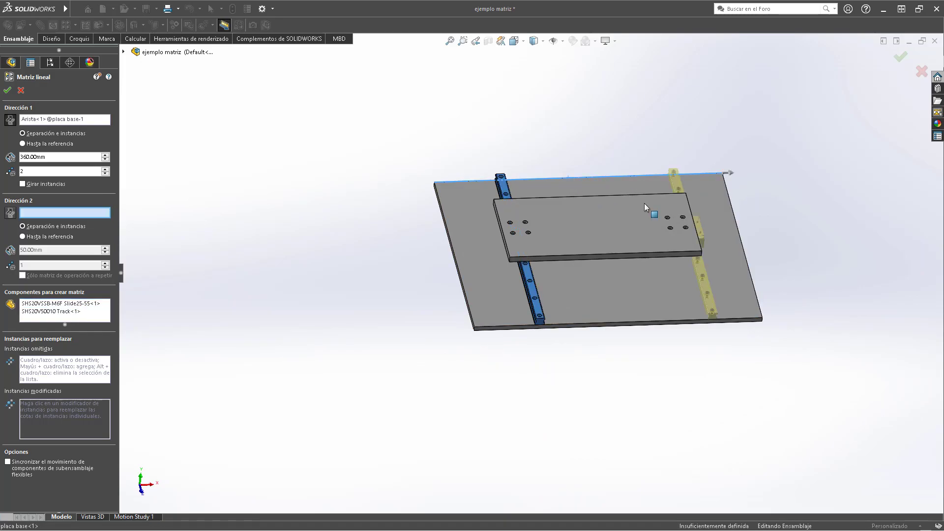
scroll(679, 245, "down", 4)
middle_click_drag(681, 248, 647, 266)
scroll(648, 266, "up", 1)
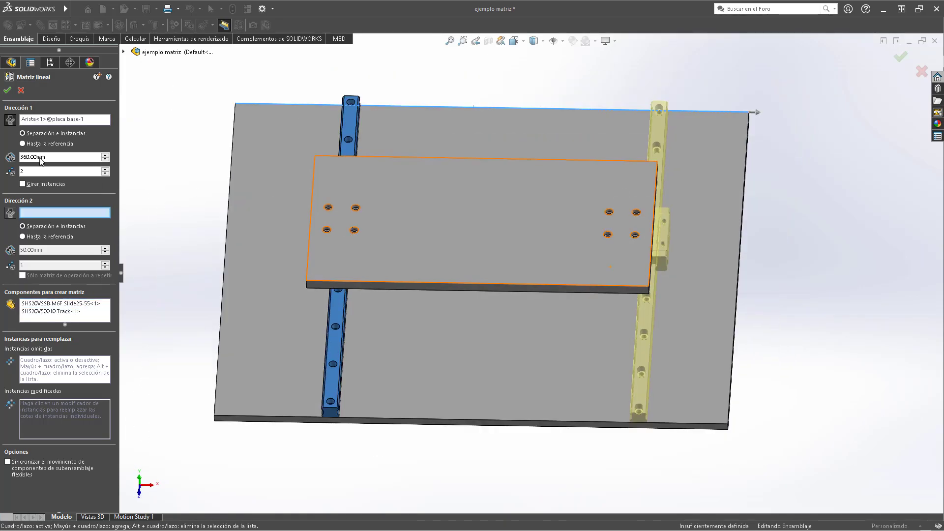
left_click(7, 90)
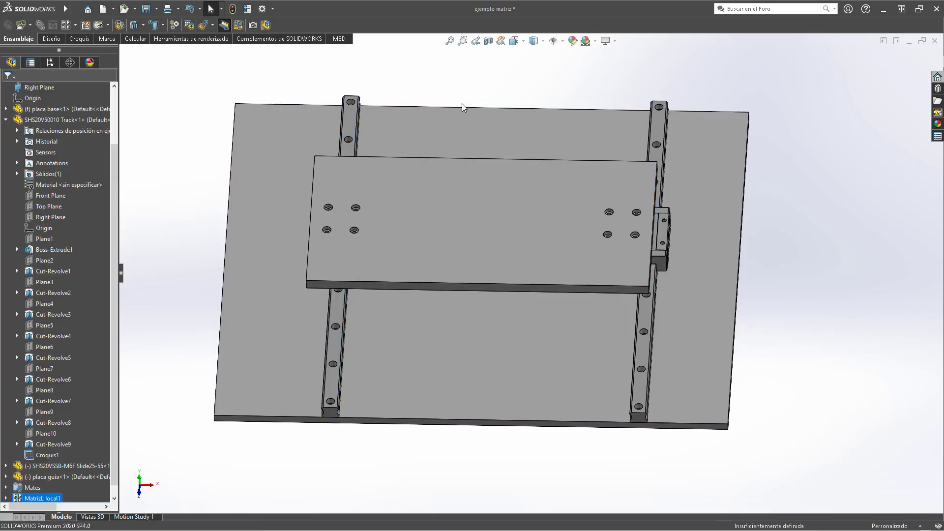
Measure the centre distance between matching mounting holes in the original and patterned rails.
scroll(553, 206, "up", 4)
scroll(566, 229, "down", 7)
middle_click_drag(565, 229, 555, 246)
scroll(555, 244, "up", 7)
scroll(564, 363, "down", 4)
scroll(517, 197, "down", 2)
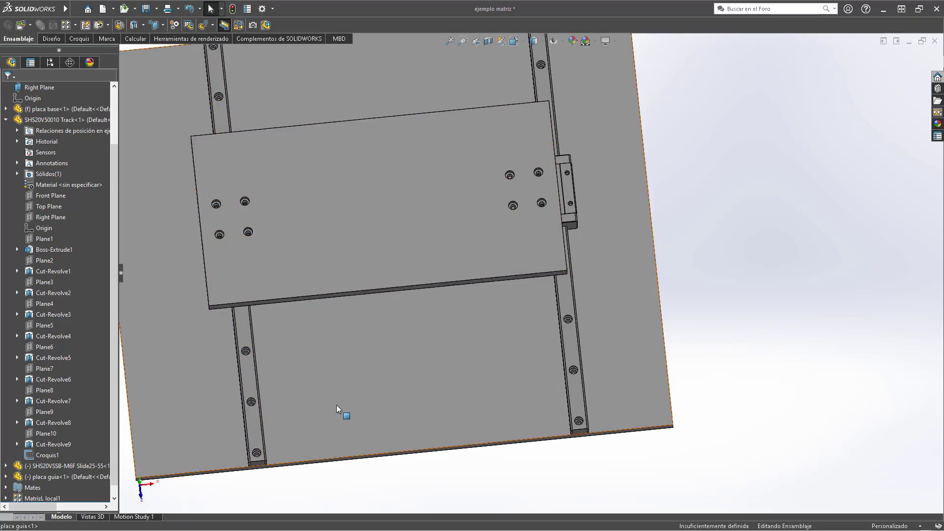
scroll(285, 390, "down", 5)
scroll(289, 392, "down", 4)
left_click(363, 253)
scroll(365, 254, "up", 9)
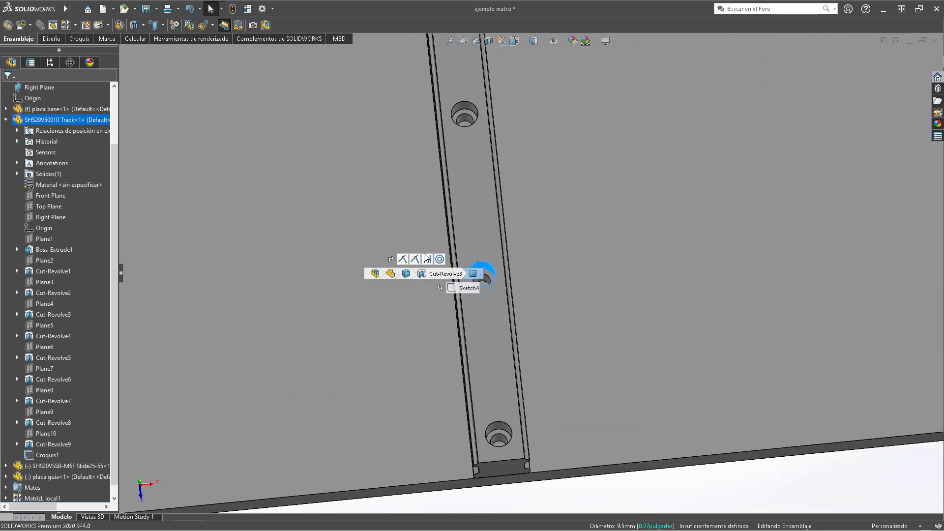
key("m")
scroll(565, 248, "down", 8)
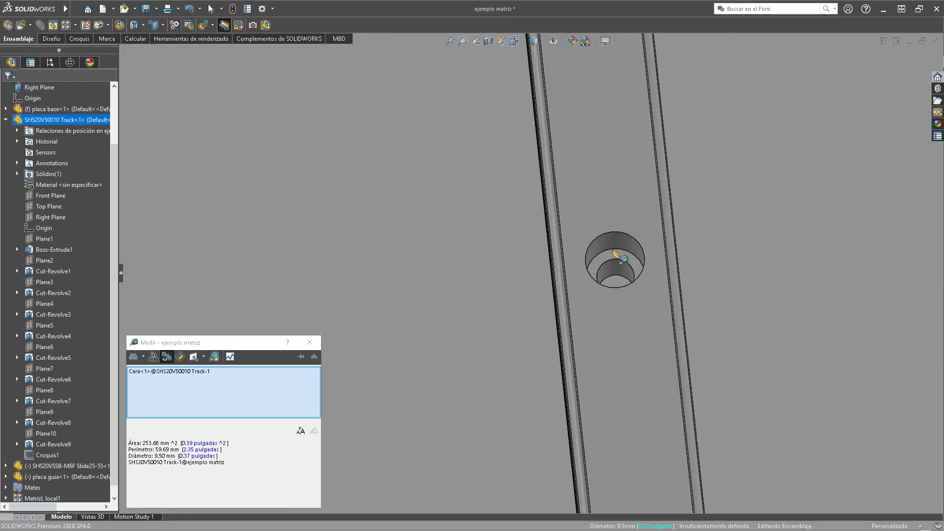
left_click(617, 253)
scroll(617, 253, "up", 8)
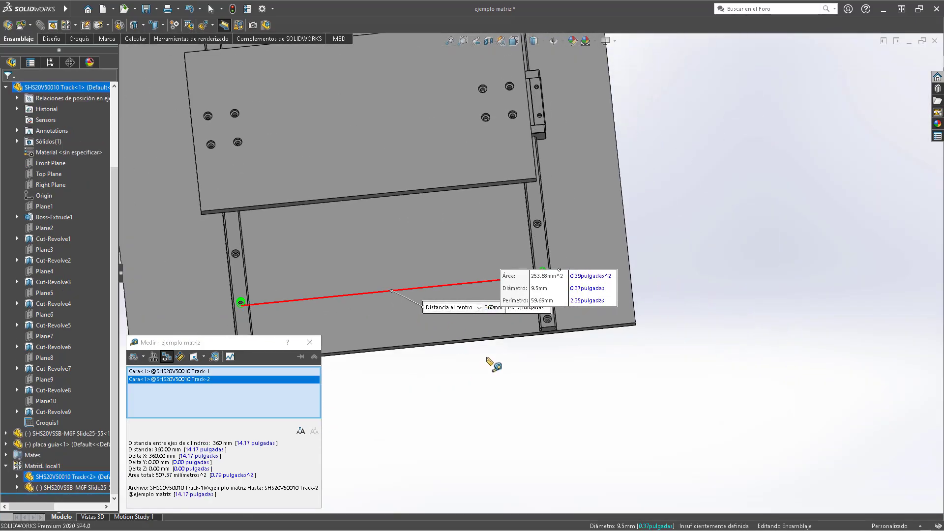
key("Escape")
Measure from the guide plate's outer counterbore to the exposed threaded hole of the patterned carriage.
scroll(555, 116, "down", 6)
key("ctrl+5")
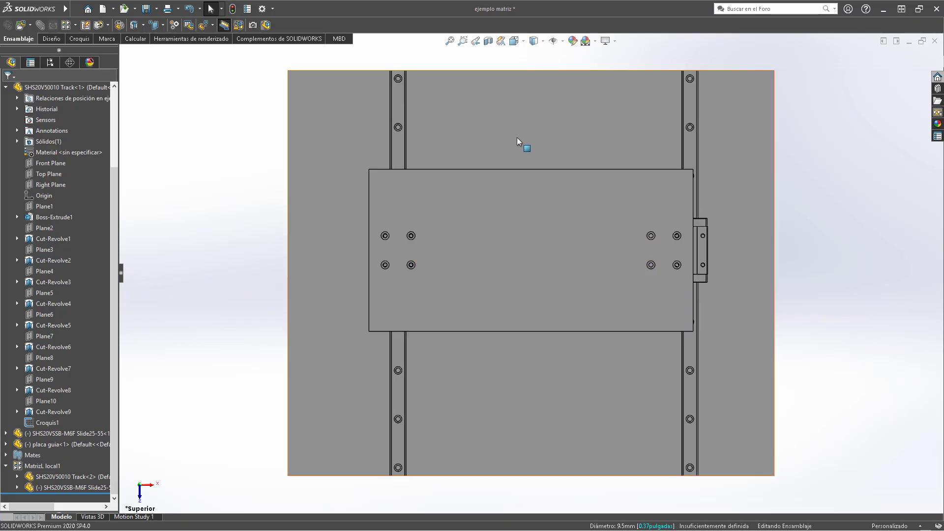
scroll(637, 227, "down", 8)
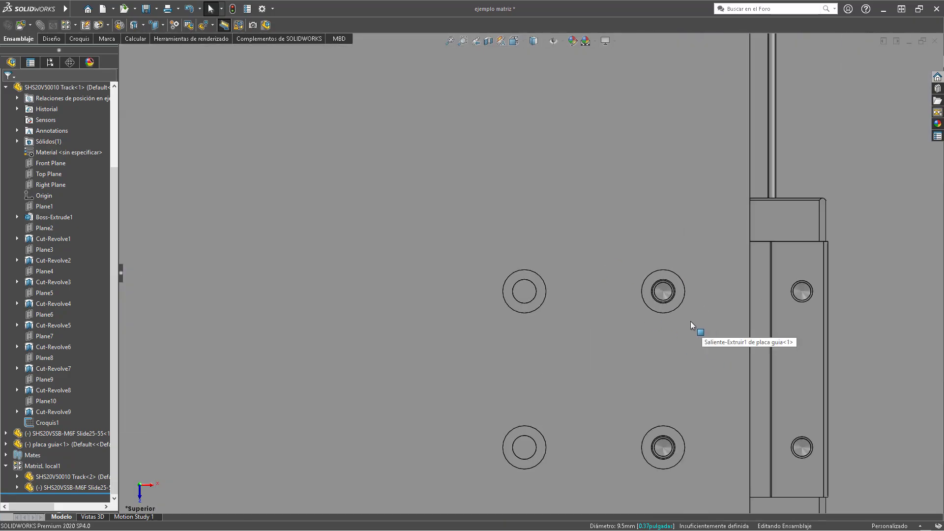
middle_click_drag(653, 313, 590, 241)
left_click(607, 232)
scroll(606, 231, "up", 4)
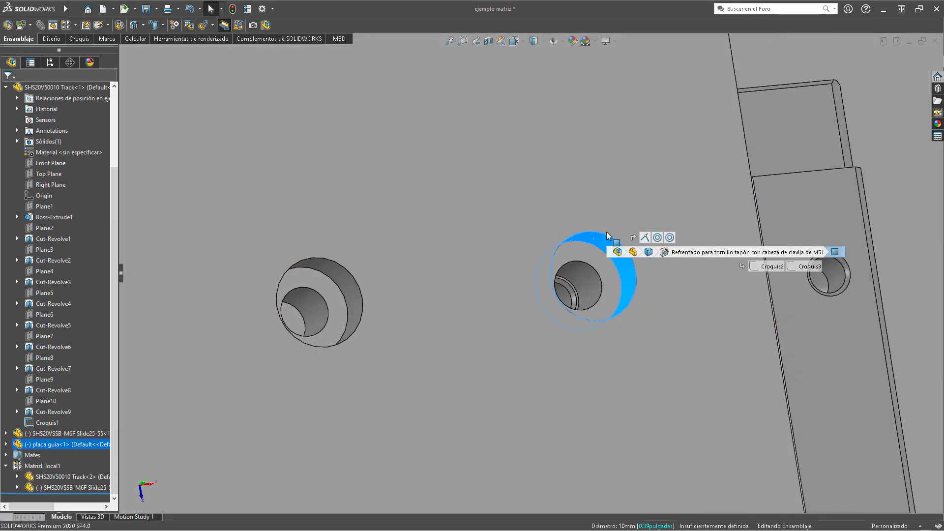
key("m")
scroll(611, 287, "down", 8)
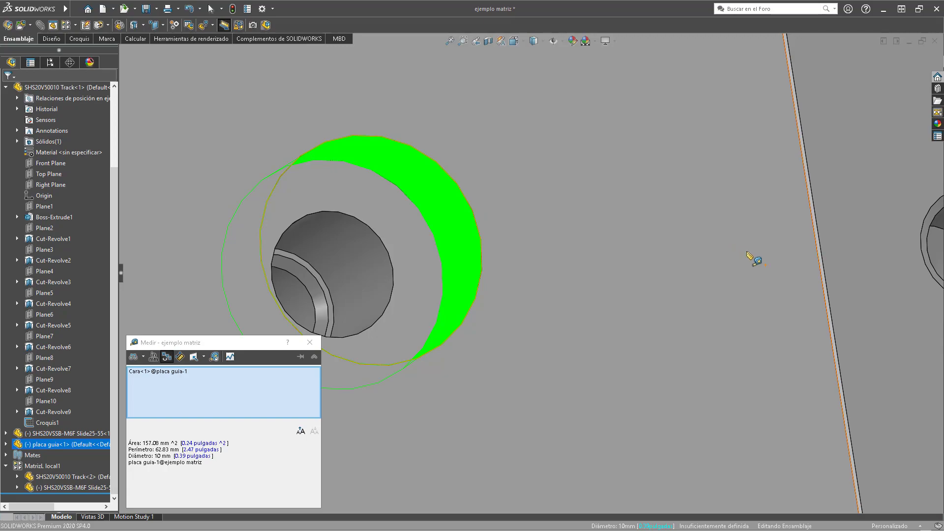
scroll(551, 274, "up", 3)
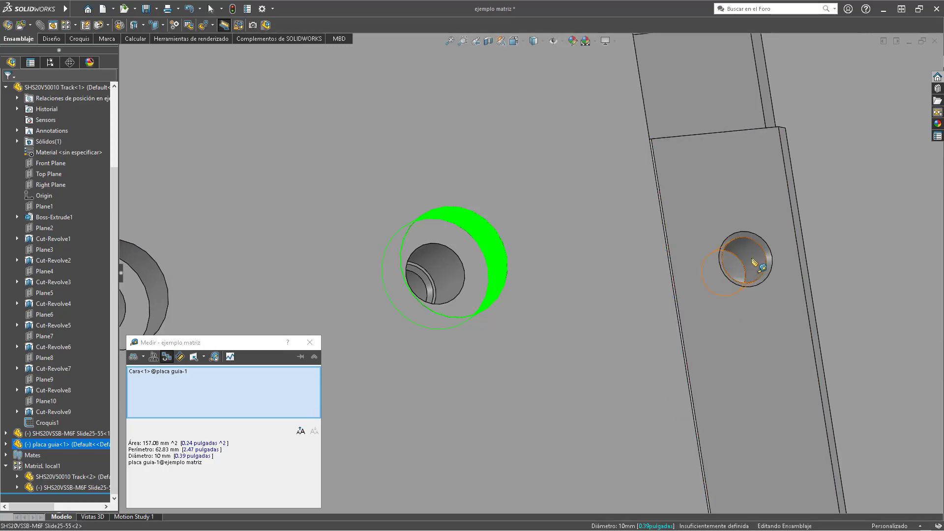
left_click(753, 260)
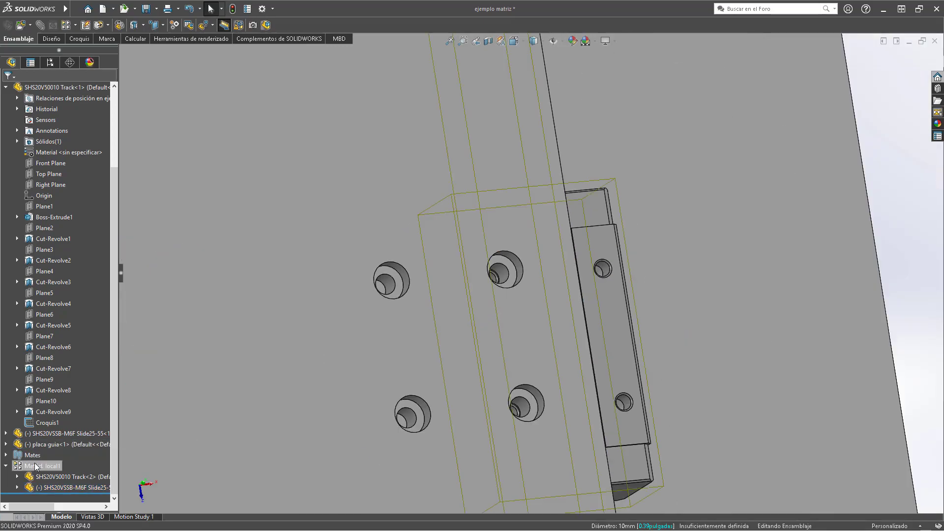
Set the Direction 1 spacing of the rail and carriage component pattern to 328 mm.
left_click(43, 465)
left_click(45, 432)
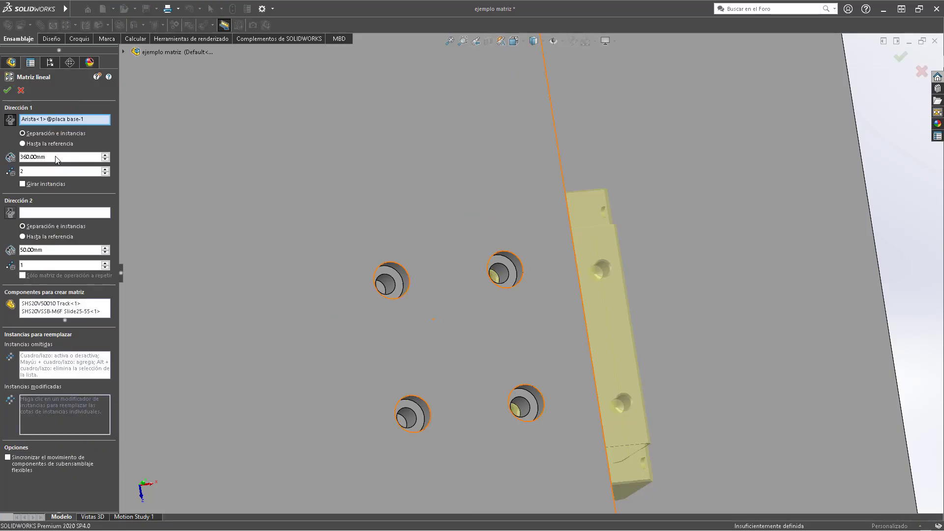
type("32")
key("Return")
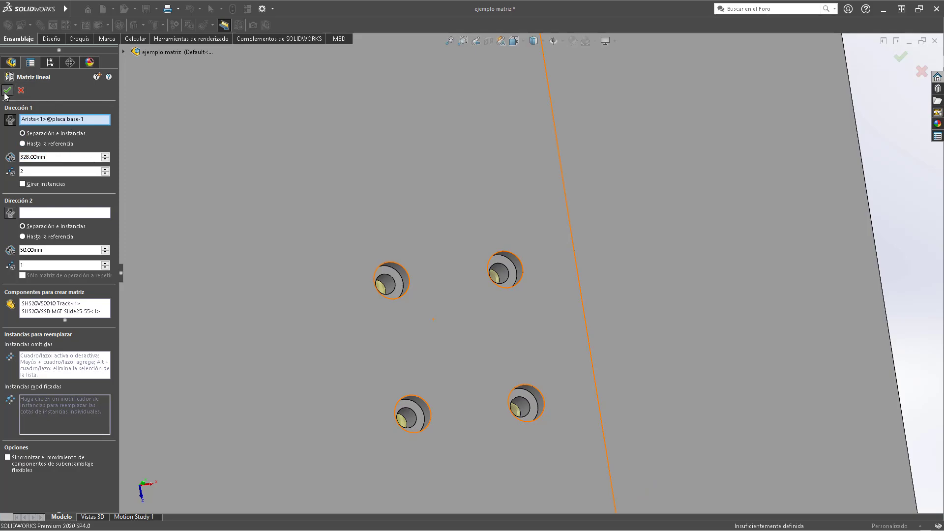
left_click(7, 90)
Examine how the guide plate's counterbored holes line up with the carriages beneath, up close and across the whole assembly.
middle_click_drag(474, 291, 442, 258)
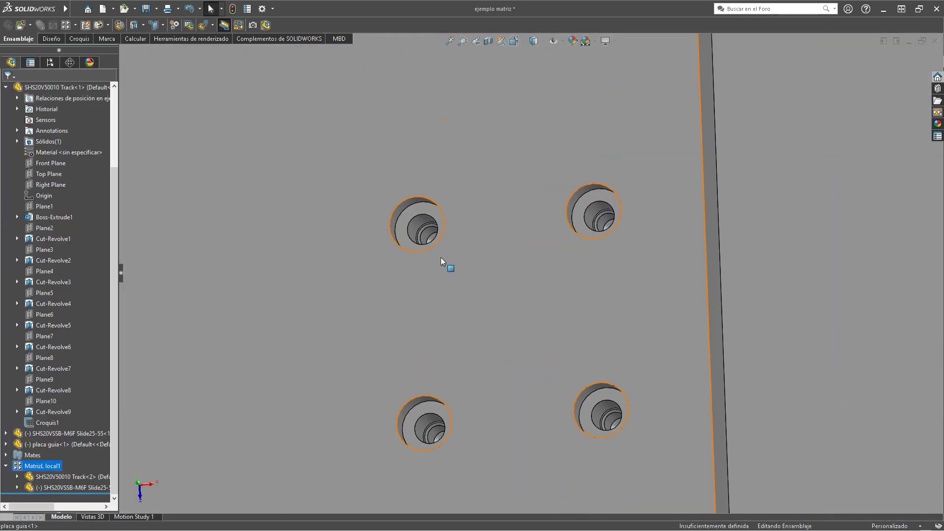
scroll(443, 258, "down", 5)
scroll(476, 294, "up", 3)
scroll(476, 294, "up", 5)
middle_click_drag(467, 346, 485, 283)
left_click_drag(453, 312, 421, 296)
key("ctrl+7")
scroll(523, 286, "down", 8)
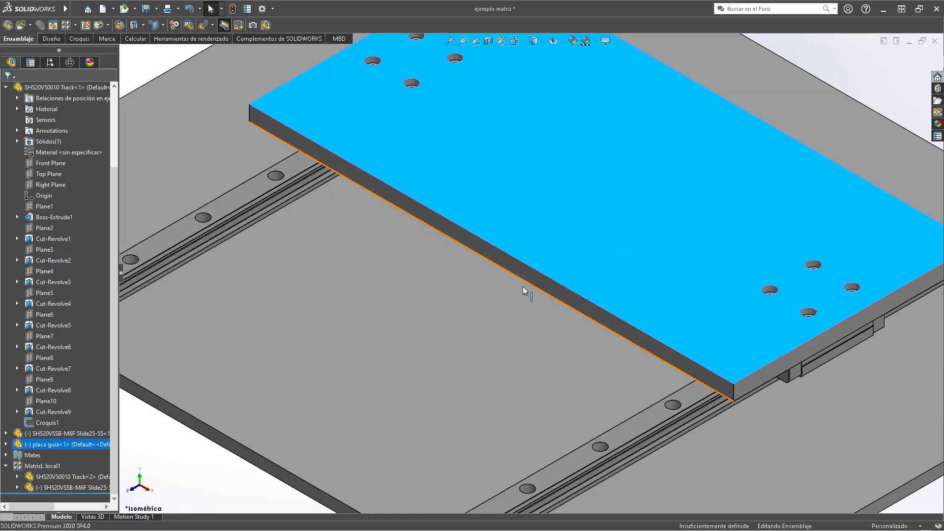
scroll(482, 391, "up", 8)
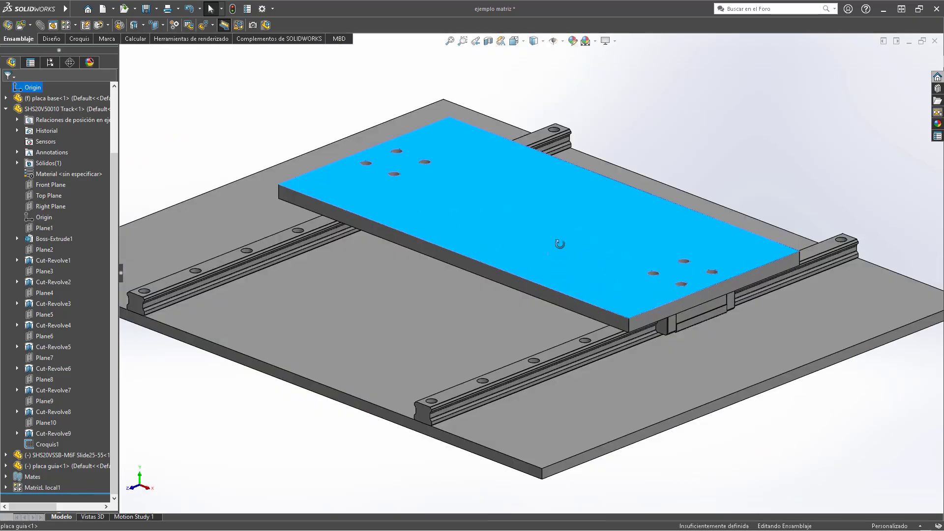
middle_click_drag(560, 244, 575, 323)
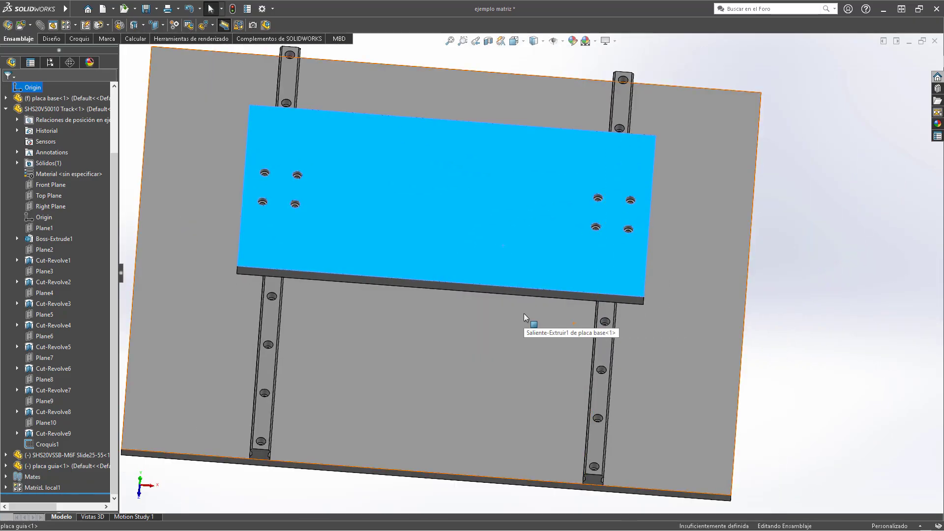
mouse_move(373, 172)
middle_mouse_down()
mouse_move(415, 164)
mouse_move(428, 274)
mouse_move(407, 326)
mouse_move(365, 186)
middle_mouse_up()
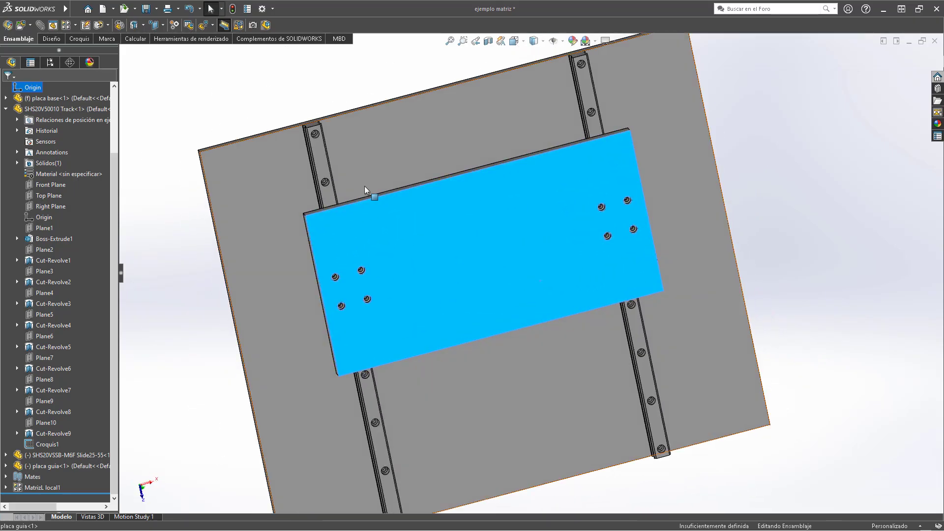
Examine the mounting holes of both rails where they sit over the base plate, including from the top view.
scroll(364, 186, "down", 10)
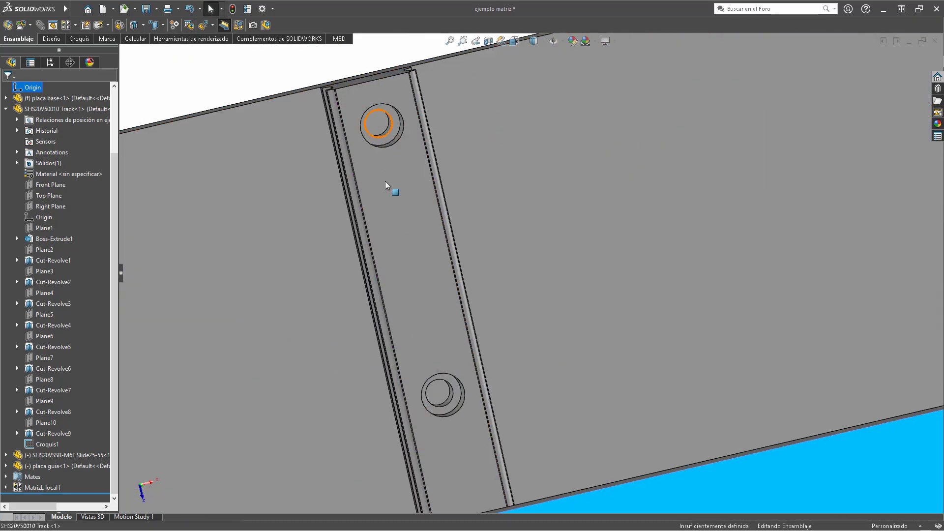
scroll(600, 368, "up", 3)
scroll(715, 192, "up", 3)
scroll(710, 236, "up", 3)
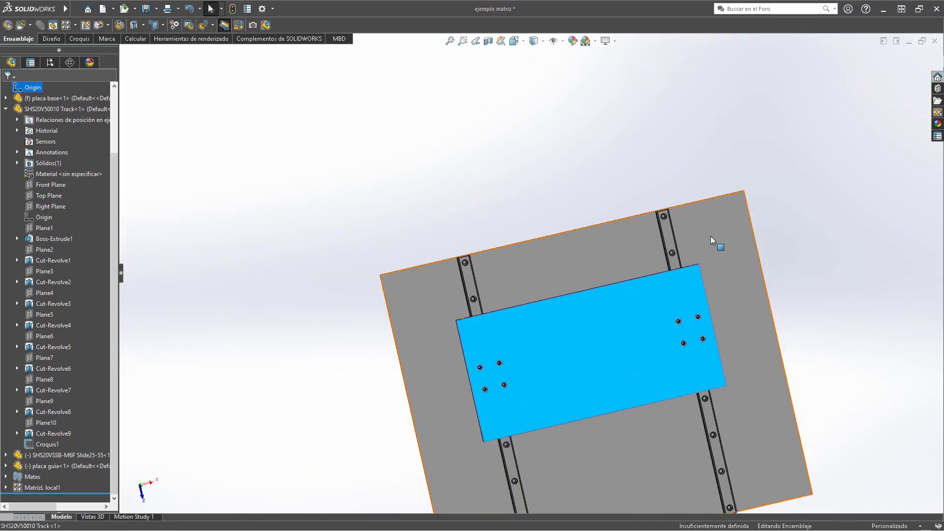
scroll(709, 236, "down", 3)
scroll(280, 337, "down", 1)
scroll(394, 319, "up", 1)
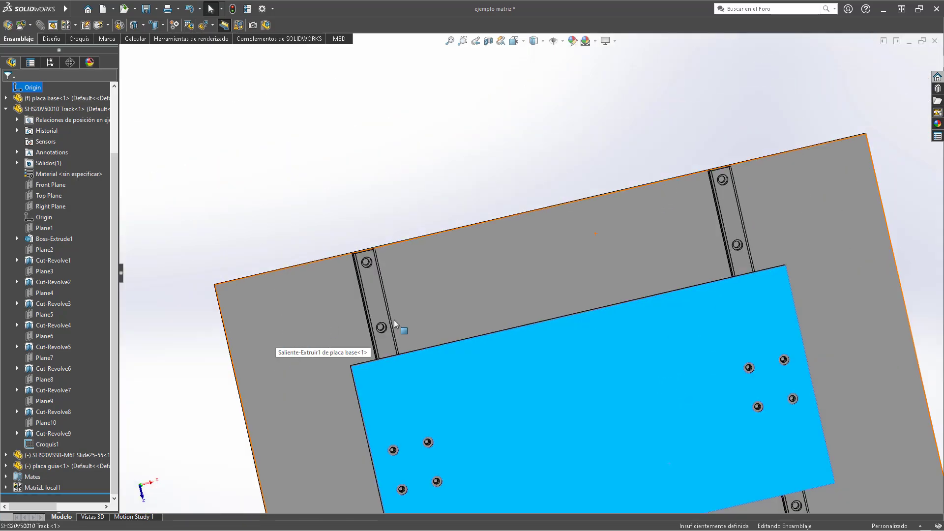
key("ctrl+5")
scroll(432, 138, "down", 2)
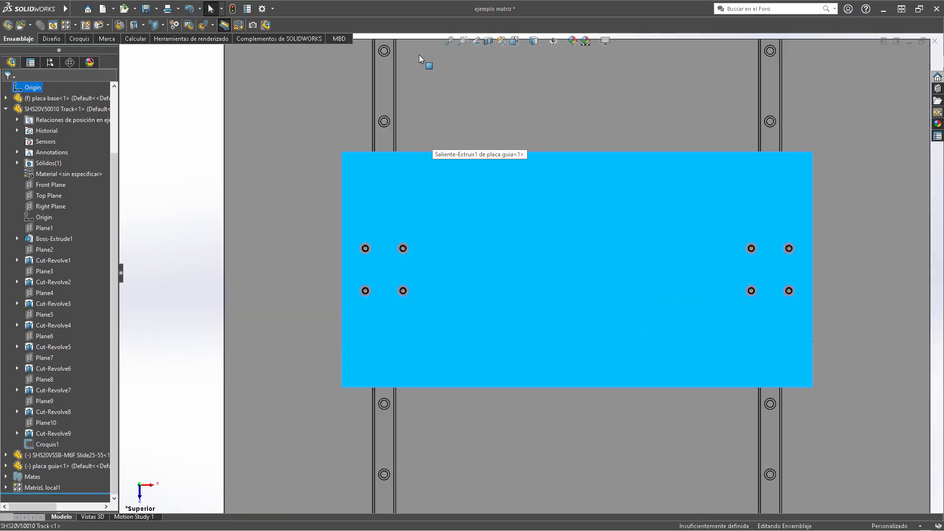
left_click(200, 134)
scroll(254, 160, "up", 3)
scroll(262, 236, "down", 8)
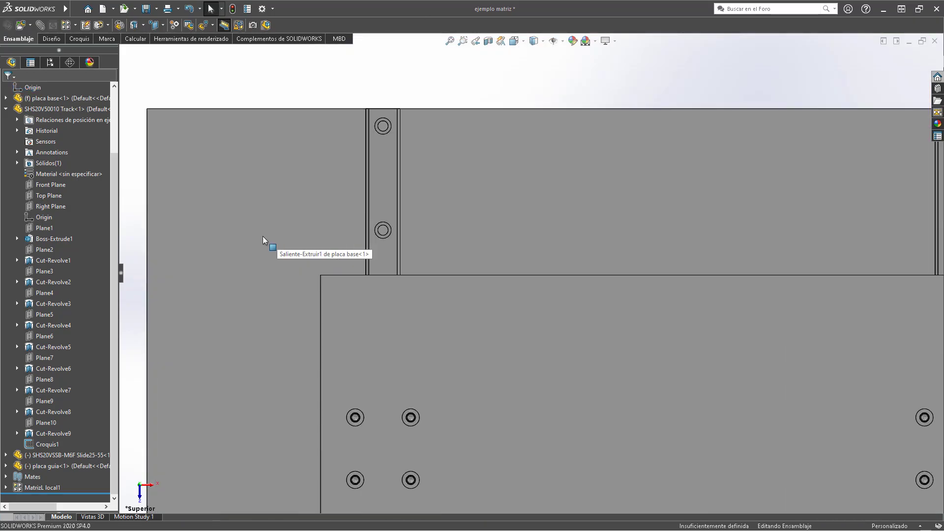
scroll(562, 233, "up", 4)
scroll(481, 231, "down", 3)
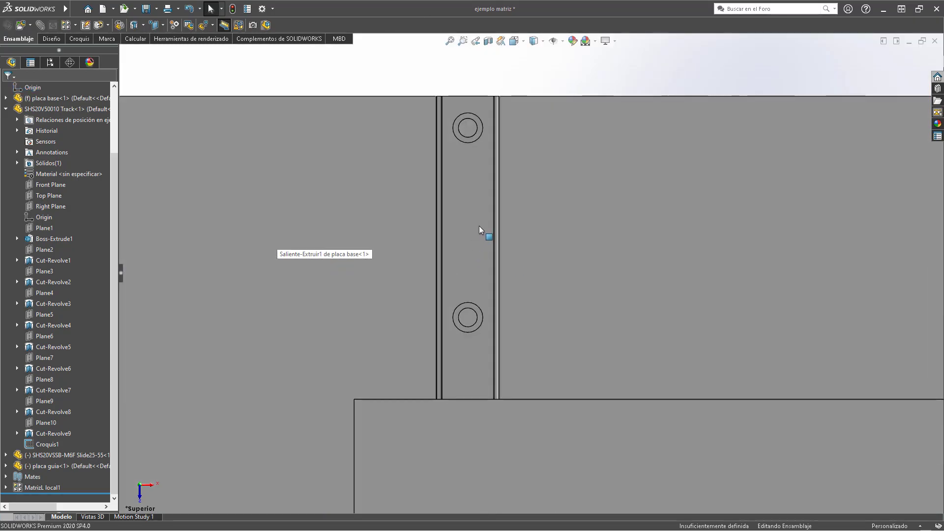
Isolate the base plate together with the original rail and the patterned rail, and fit them in view.
left_click(477, 225)
scroll(534, 279, "up", 3)
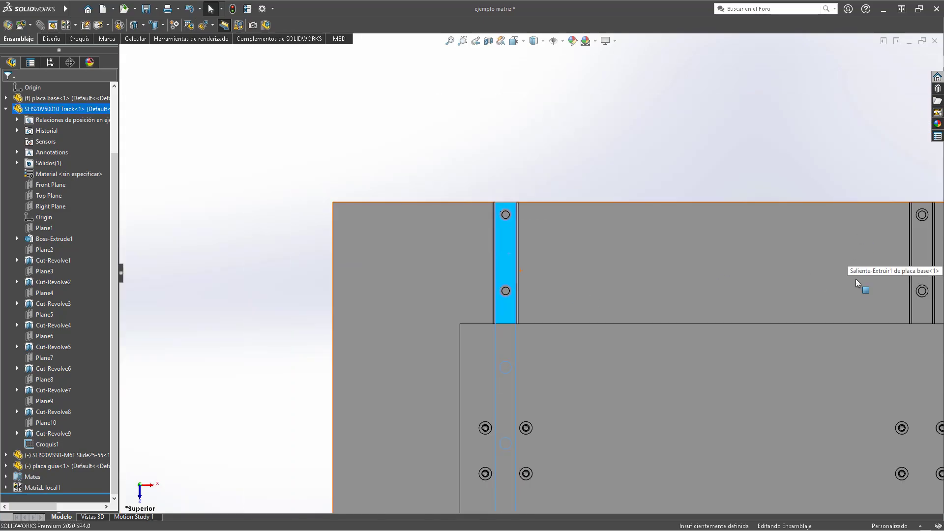
left_click(920, 257)
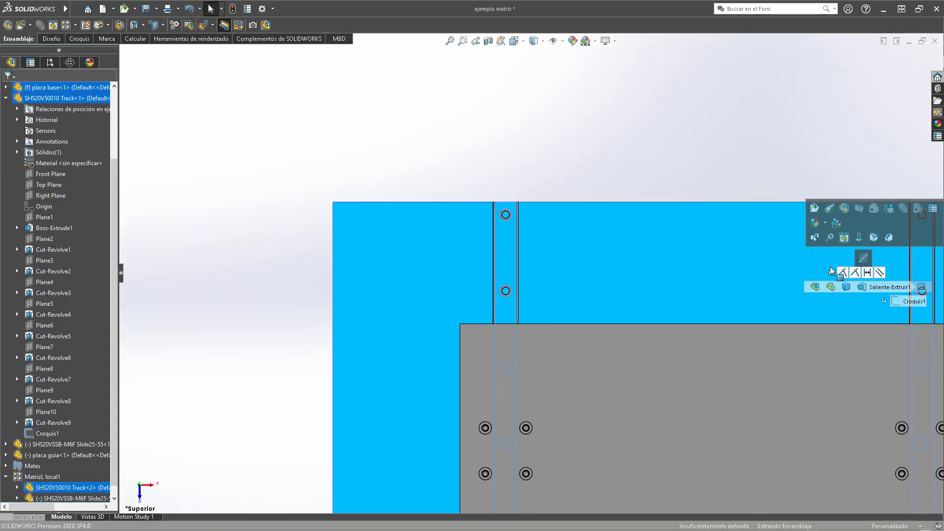
right_click(830, 267)
left_click(824, 350)
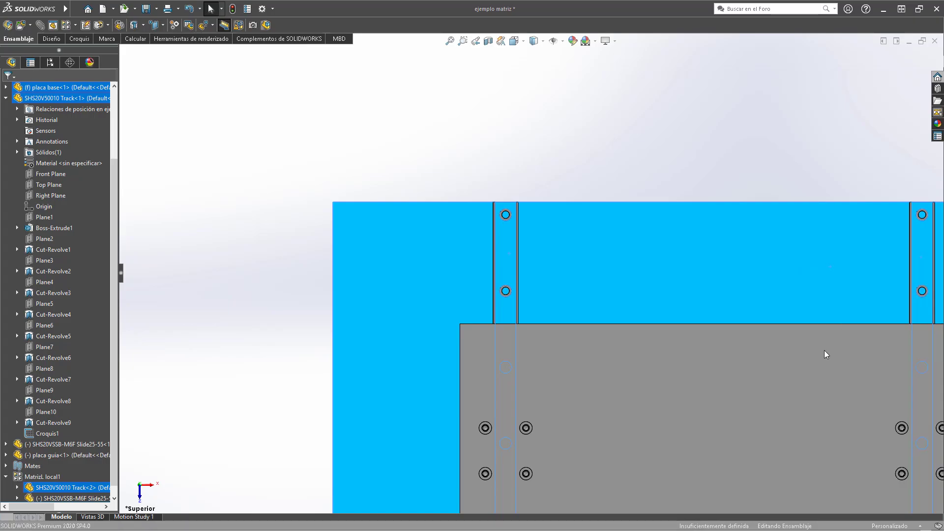
left_click(641, 342)
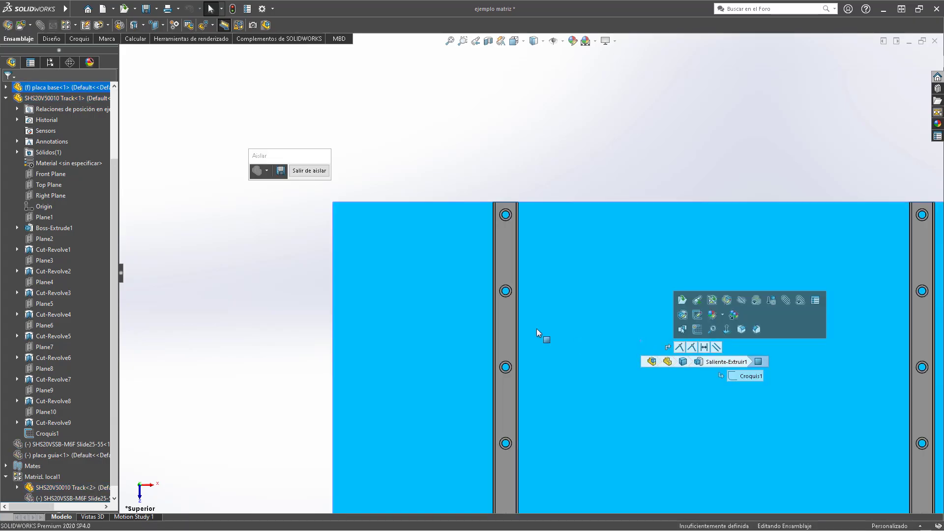
left_click(508, 134)
scroll(508, 134, "up", 1)
scroll(528, 270, "up", 3)
key("f")
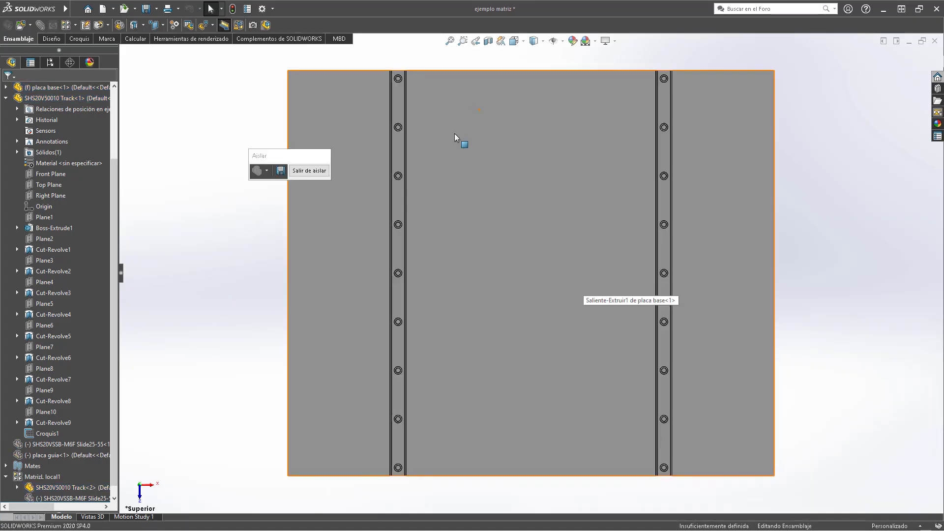
Start editing the base plate part in the context of the assembly.
left_click(527, 208)
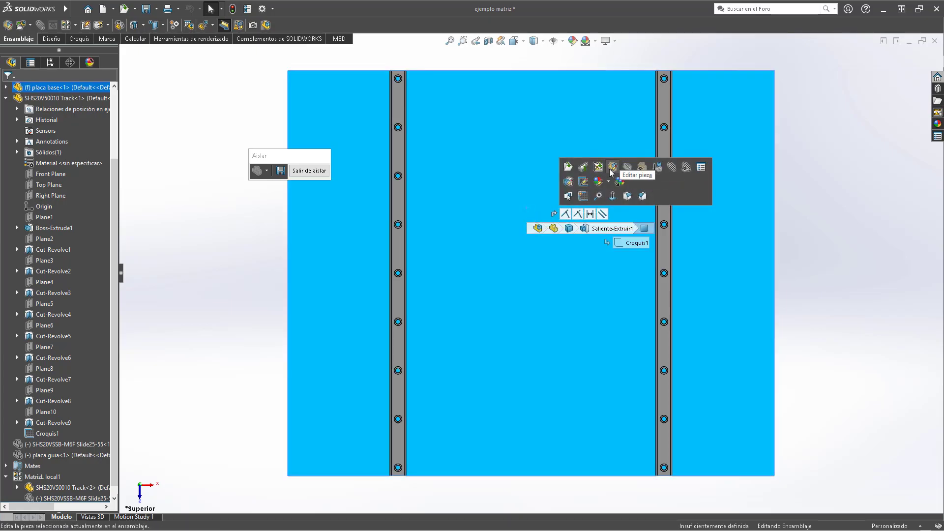
left_click(611, 167)
scroll(402, 134, "down", 5)
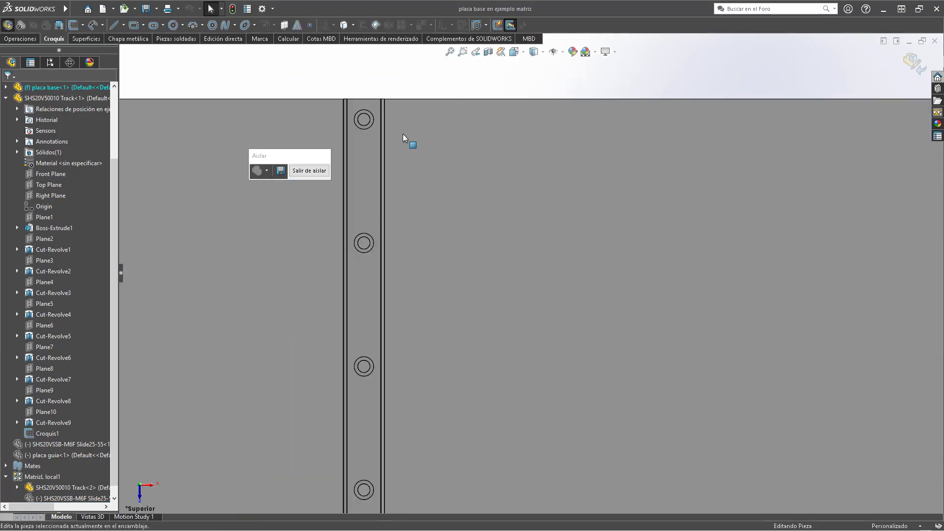
Define a Hole Wizard tapped hole in Ansi Metric, size M6x1.0, with both hole and thread through all.
left_click(21, 39)
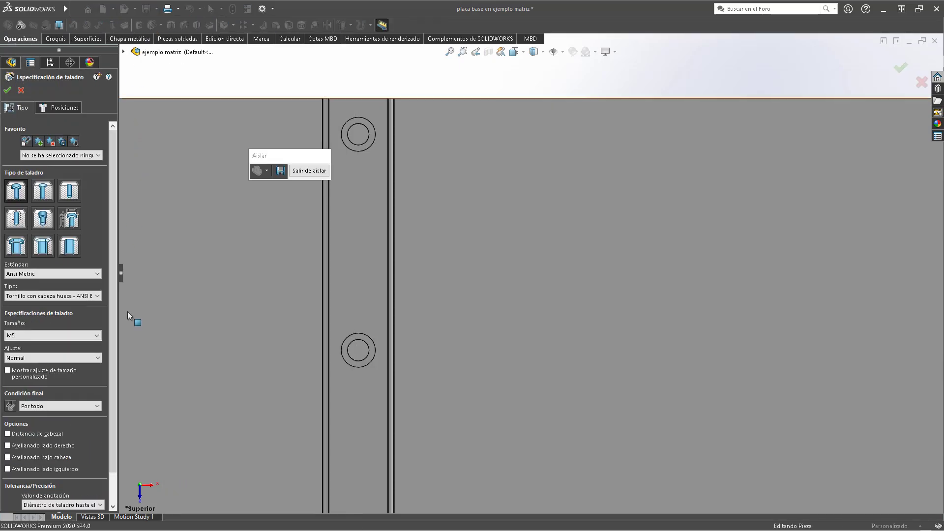
left_click(20, 225)
left_click(27, 336)
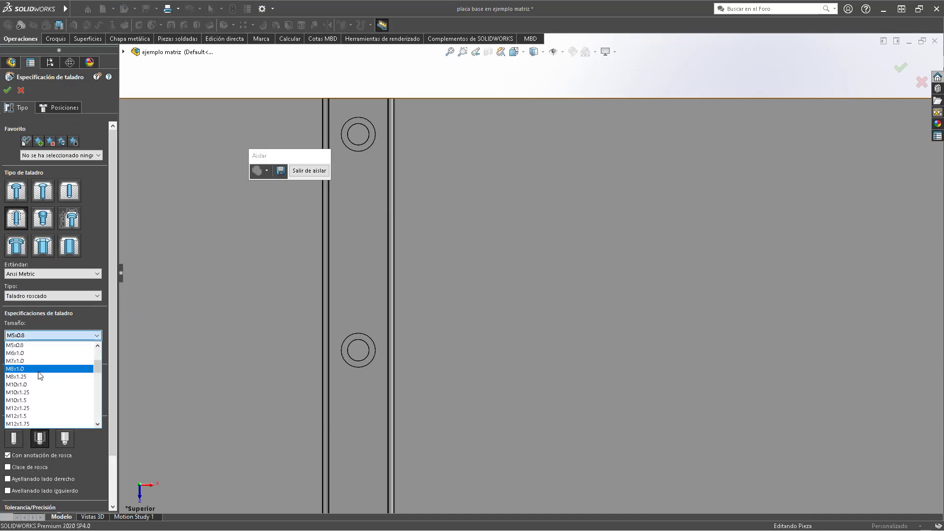
left_click(36, 352)
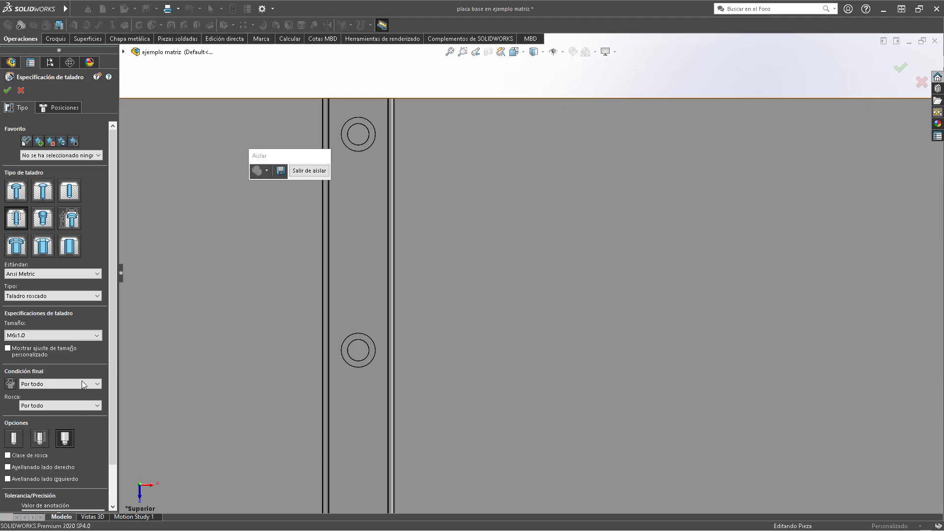
left_click(77, 107)
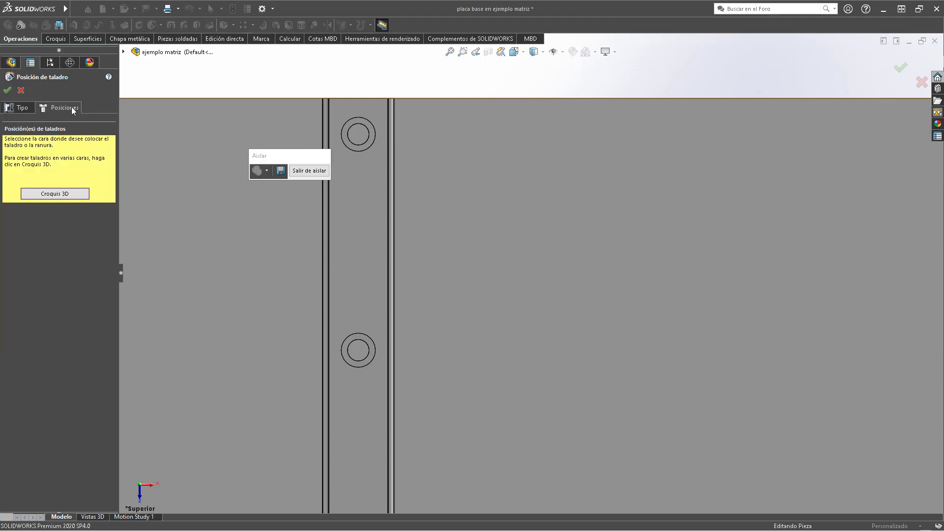
left_click(20, 107)
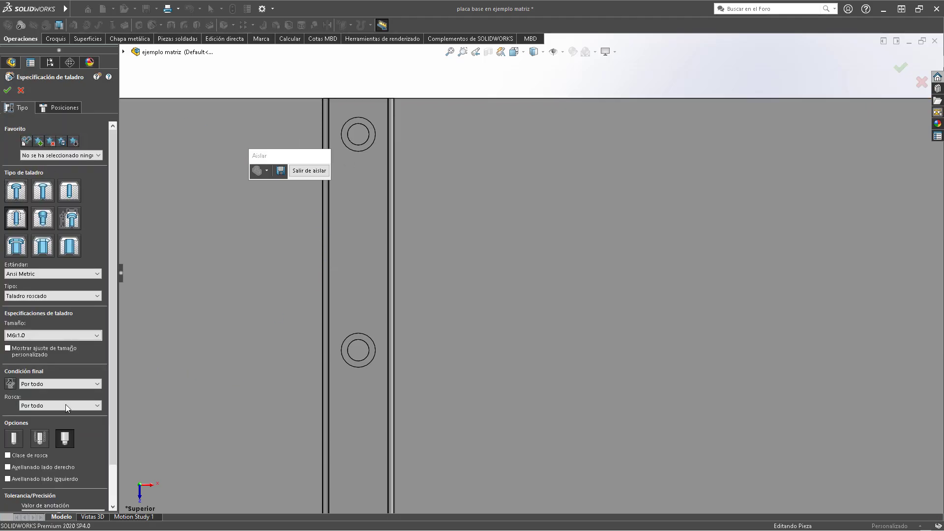
Place tapped hole positions on the base plate face, concentric with all nine mounting holes of the original rail.
left_click(54, 107)
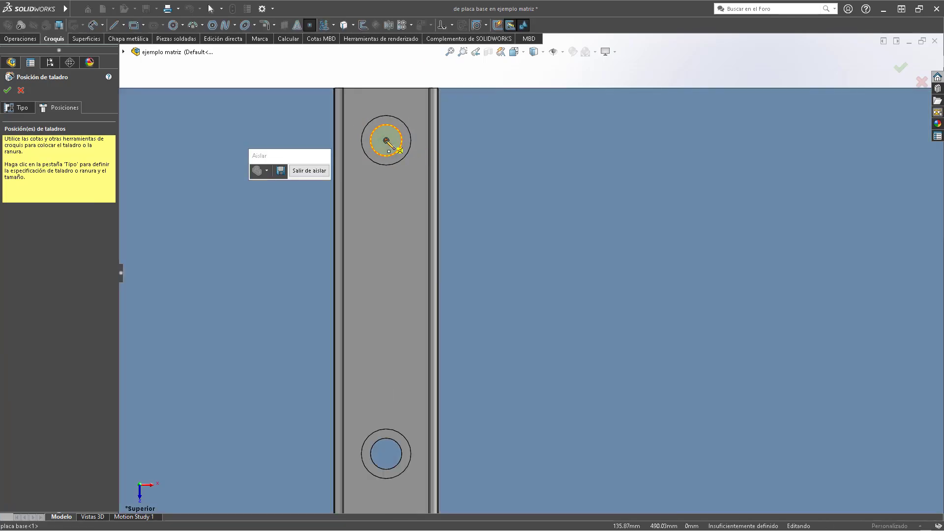
left_click(386, 140)
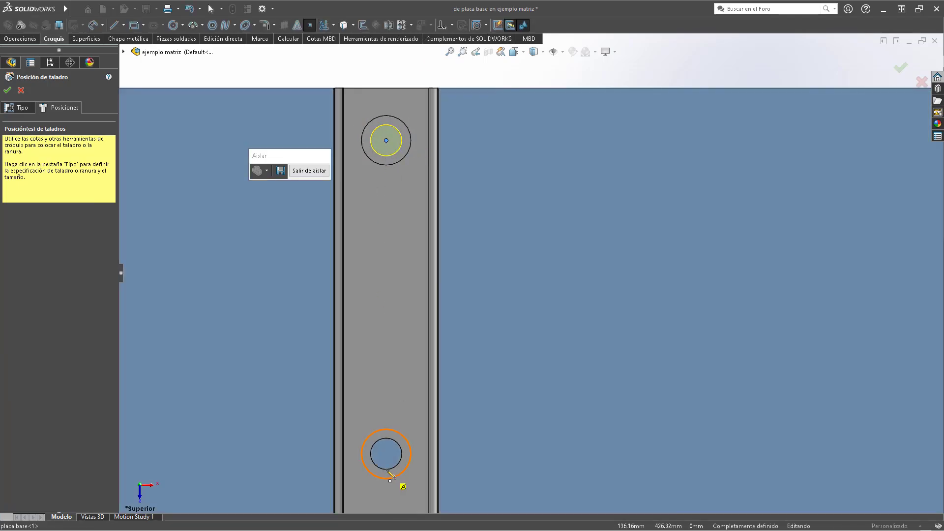
left_click(387, 454)
scroll(423, 457, "up", 3)
scroll(574, 291, "down", 6)
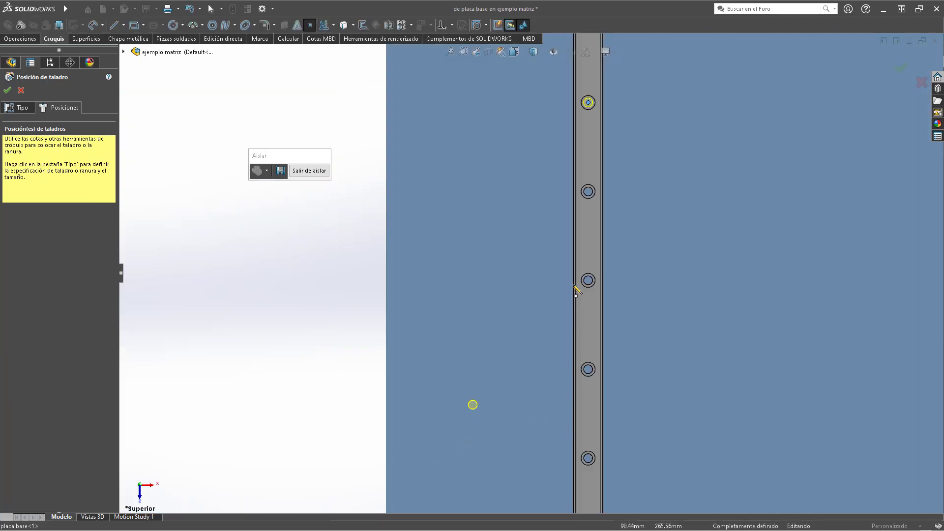
scroll(600, 197, "down", 3)
scroll(585, 276, "up", 5)
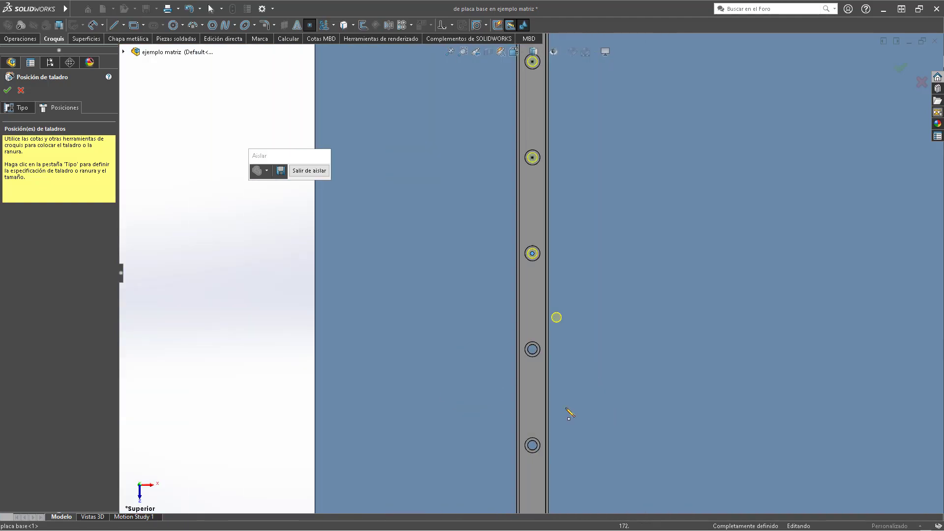
scroll(554, 316, "down", 7)
scroll(491, 270, "up", 2)
scroll(477, 316, "up", 5)
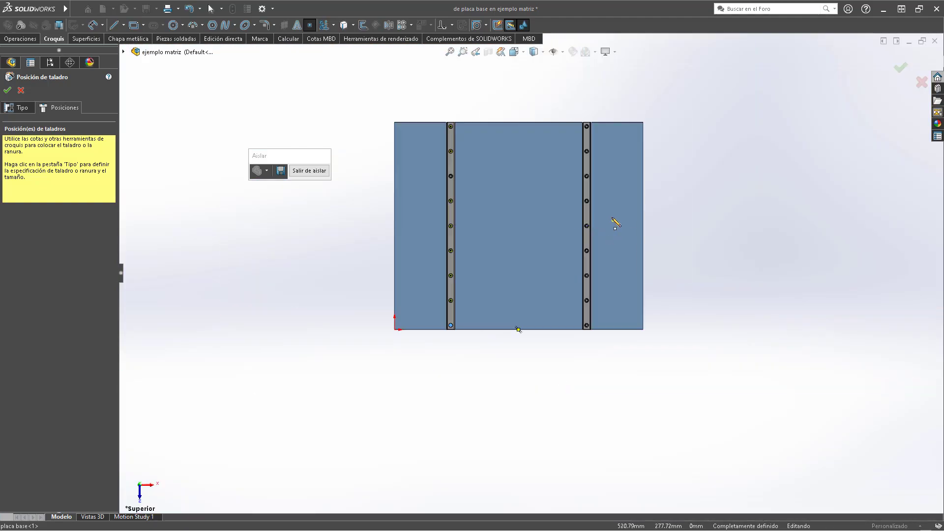
scroll(241, 252, "down", 5)
scroll(535, 300, "up", 5)
scroll(540, 295, "down", 2)
scroll(565, 287, "up", 2)
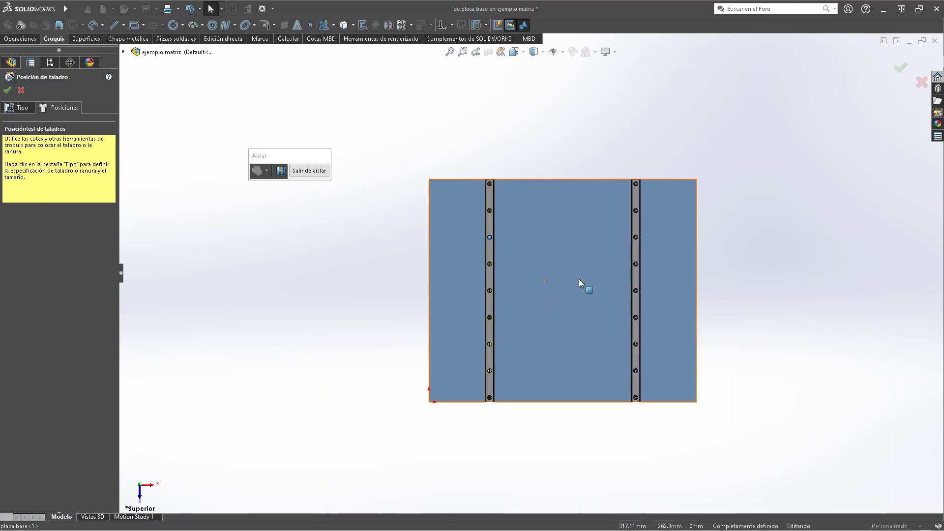
Check the placed hole positions along the original rail and inspect the tapped hole preview inside its end mounting hole.
scroll(605, 226, "down", 3)
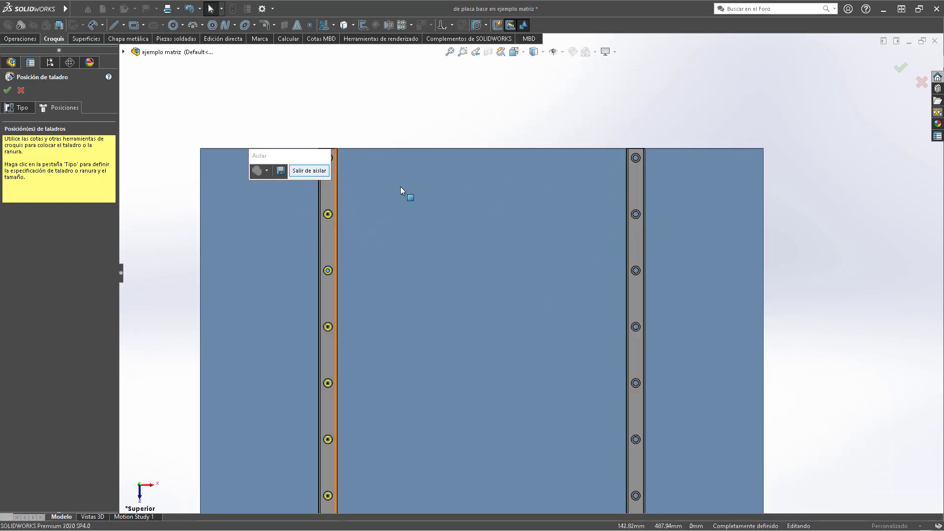
scroll(609, 469, "up", 3)
scroll(467, 196, "down", 3)
scroll(404, 200, "up", 5)
scroll(451, 205, "down", 4)
scroll(399, 274, "up", 4)
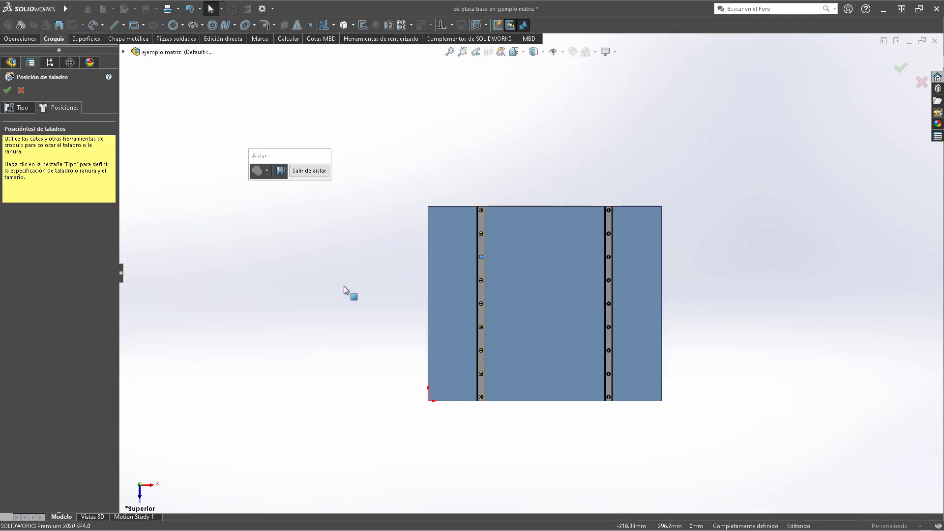
left_click_drag(343, 223, 580, 467)
key("Escape")
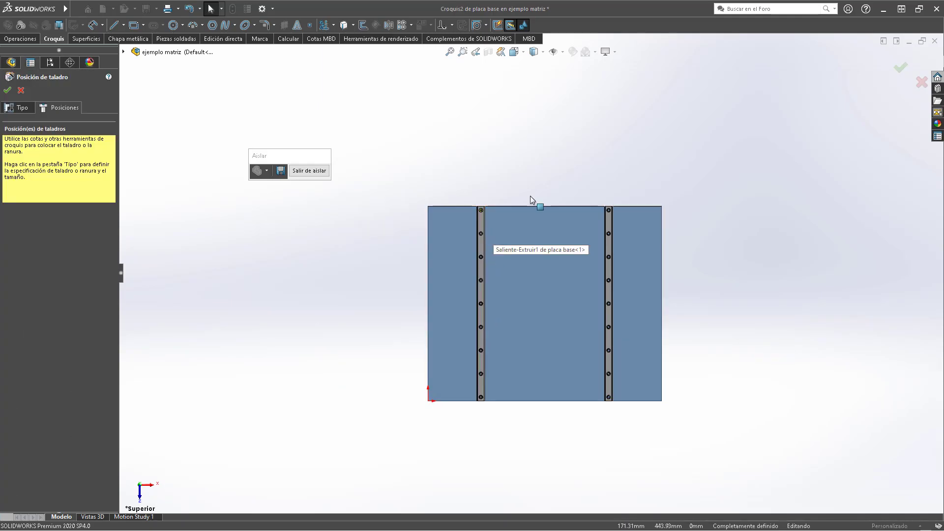
scroll(509, 238, "down", 6)
scroll(443, 210, "down", 5)
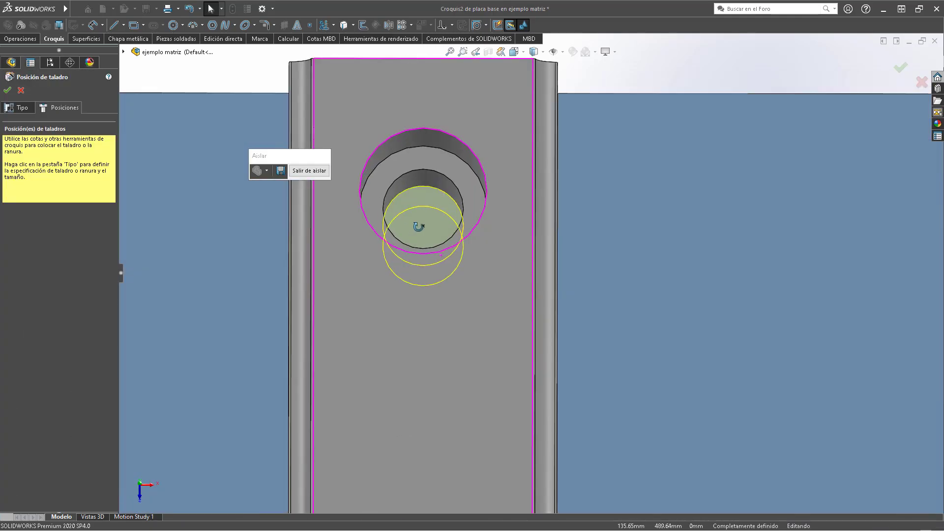
Measure the centre distance between the first and second mounting holes of the original rail.
key("m")
left_click(445, 151)
scroll(547, 379, "up", 5)
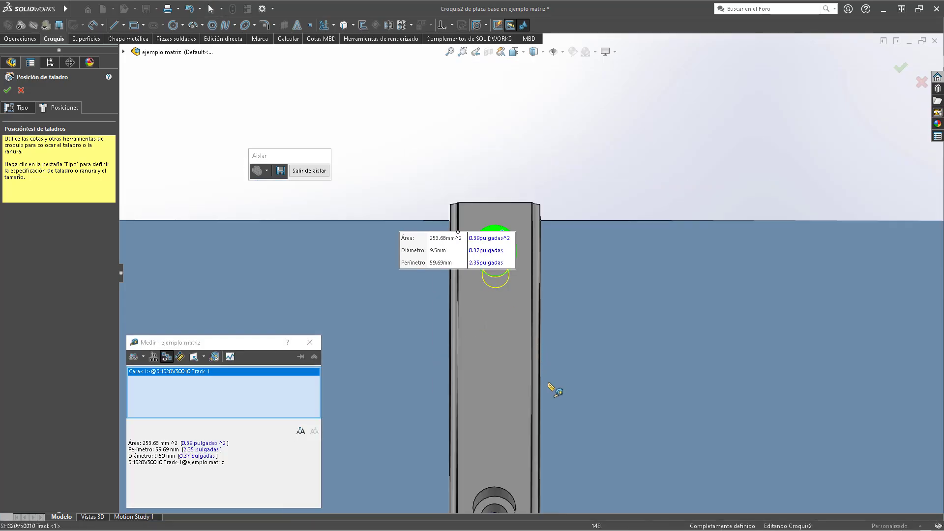
scroll(442, 221, "down", 6)
left_click(424, 193)
scroll(500, 220, "up", 3)
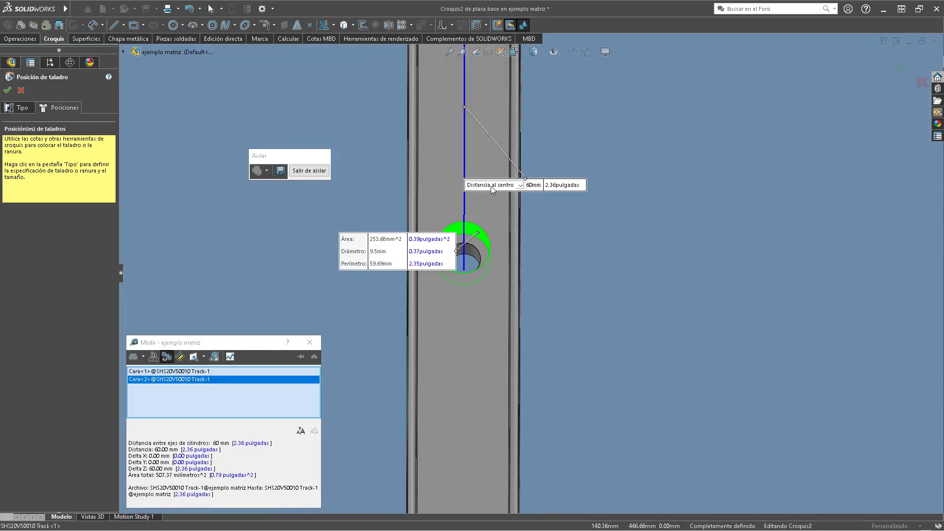
scroll(518, 100, "up", 3)
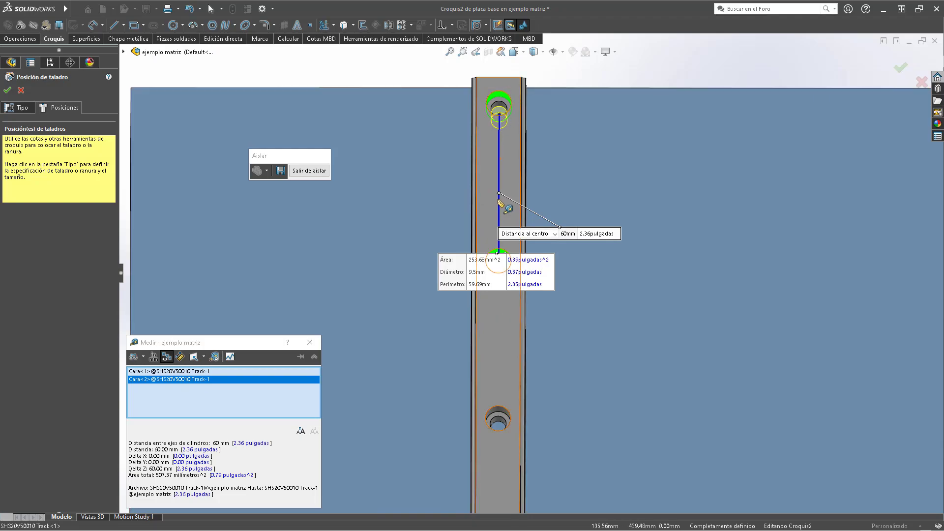
left_click(455, 85)
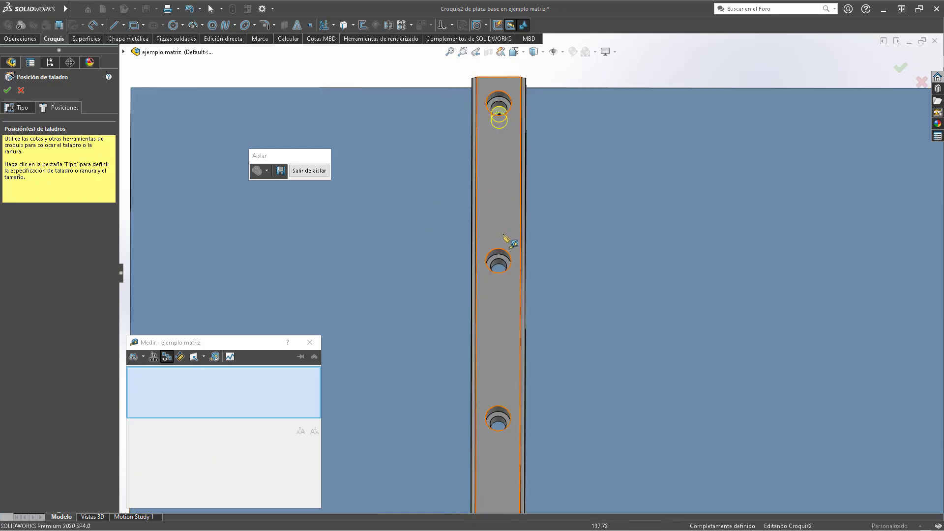
Measure the centre distance between the second and third mounting holes of the original rail, then clear the selection.
left_click(501, 265)
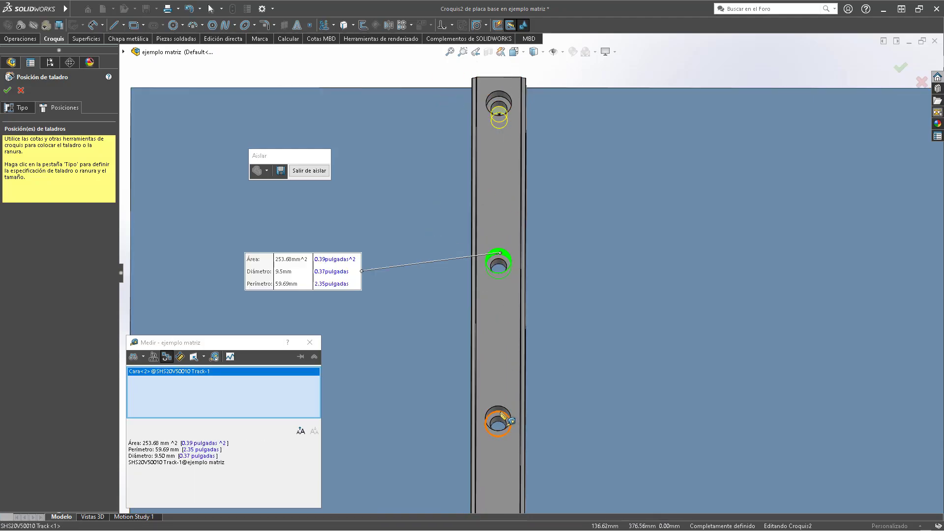
left_click(499, 418)
scroll(534, 334, "down", 4)
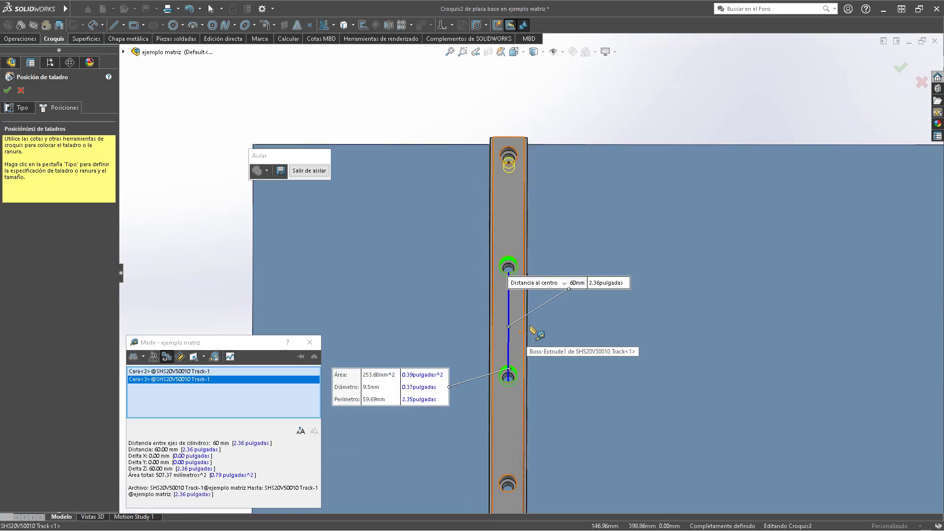
left_click(502, 247)
Measure the centre distance between the matching end mounting holes of the two rails and finish measuring in the top view.
scroll(523, 246, "up", 4)
scroll(532, 310, "down", 3)
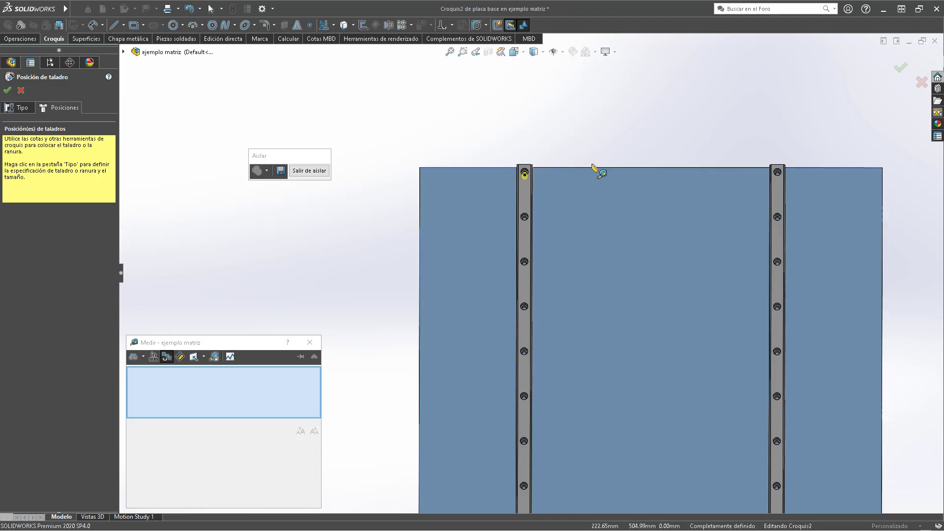
scroll(610, 162, "down", 8)
left_click(436, 202)
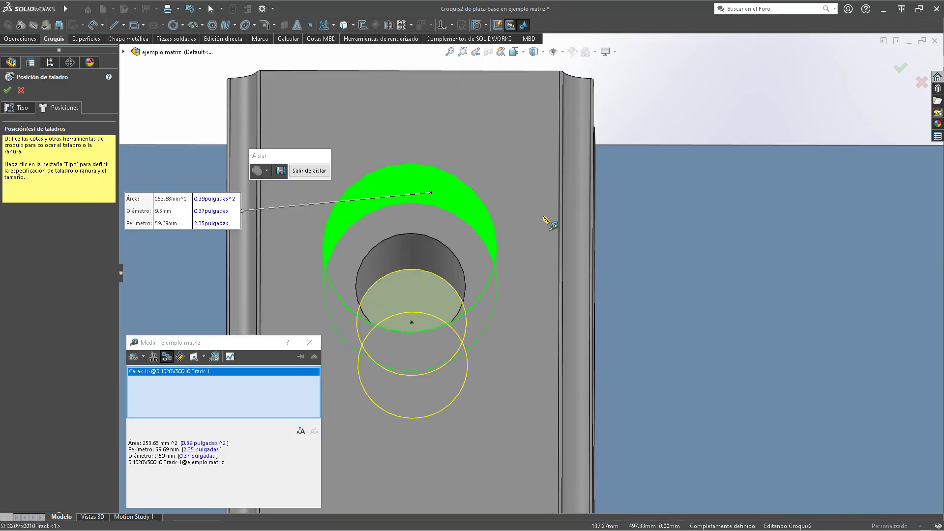
scroll(552, 219, "up", 6)
scroll(862, 260, "down", 4)
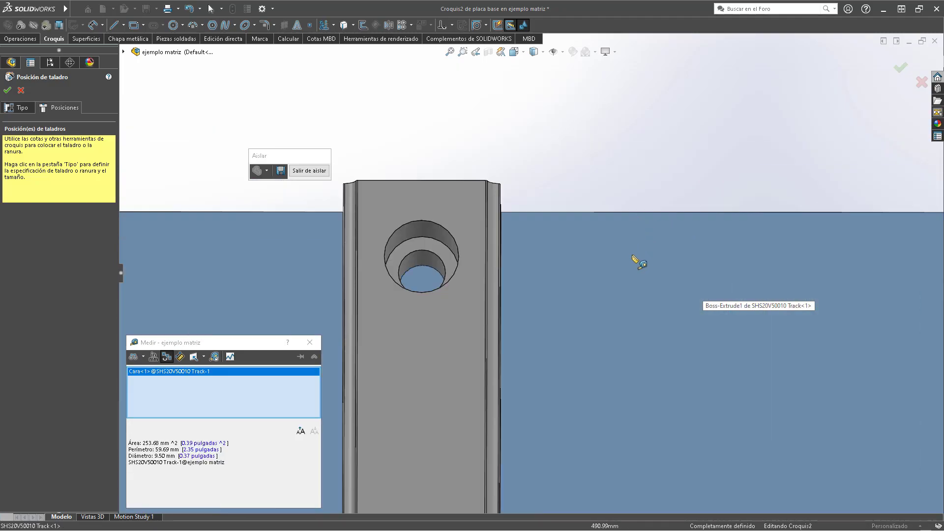
left_click(445, 241)
scroll(355, 241, "up", 4)
scroll(355, 241, "up", 6)
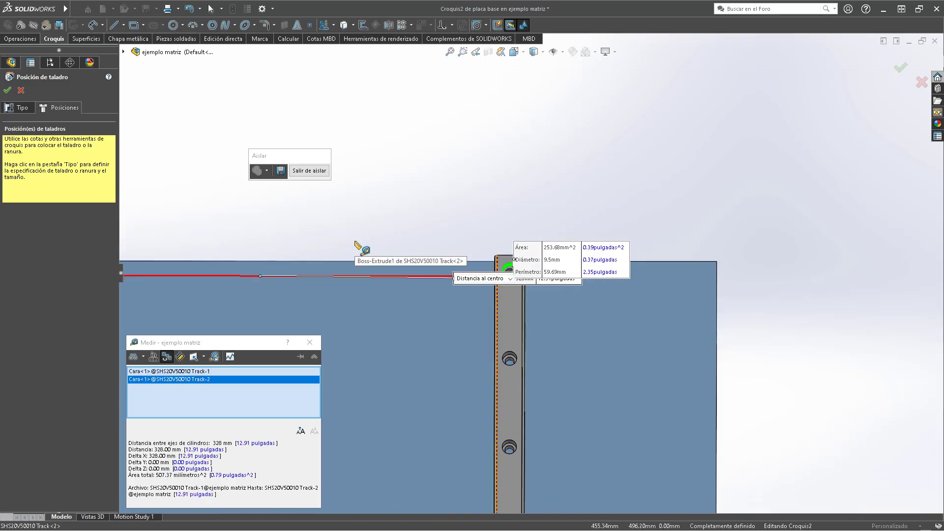
scroll(355, 241, "down", 2)
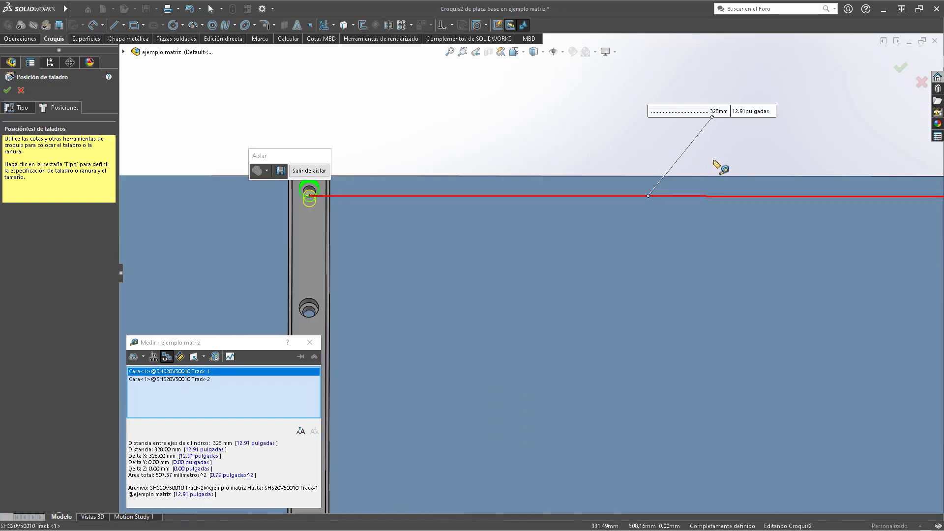
scroll(720, 168, "up", 3)
left_click(699, 173)
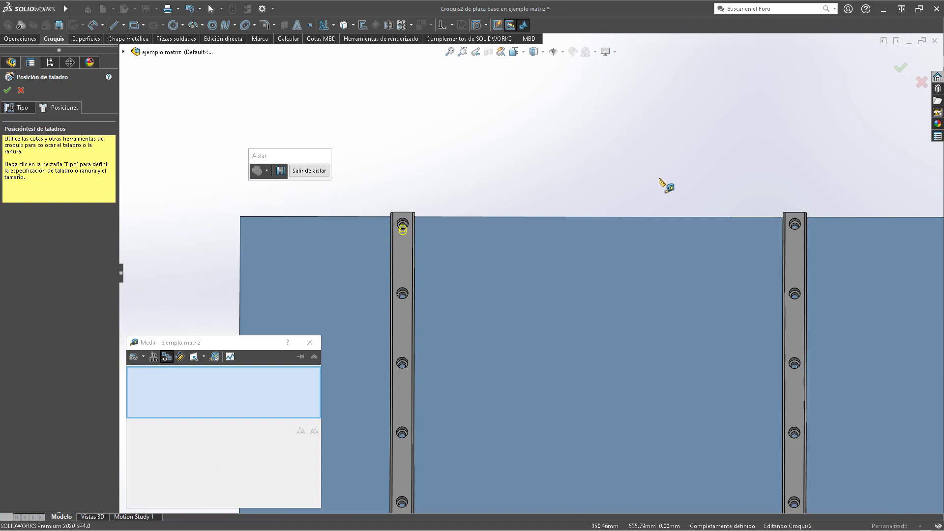
scroll(634, 245, "up", 4)
key("ctrl+5")
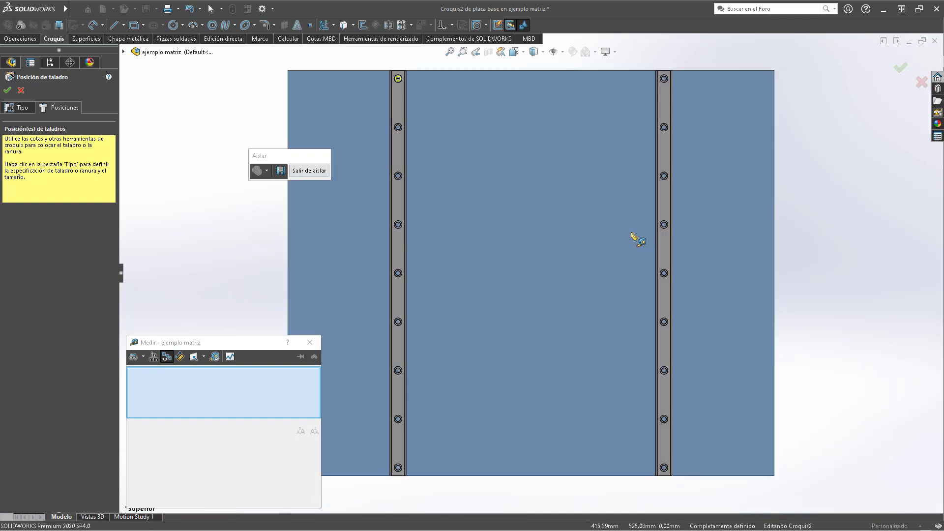
left_click(309, 342)
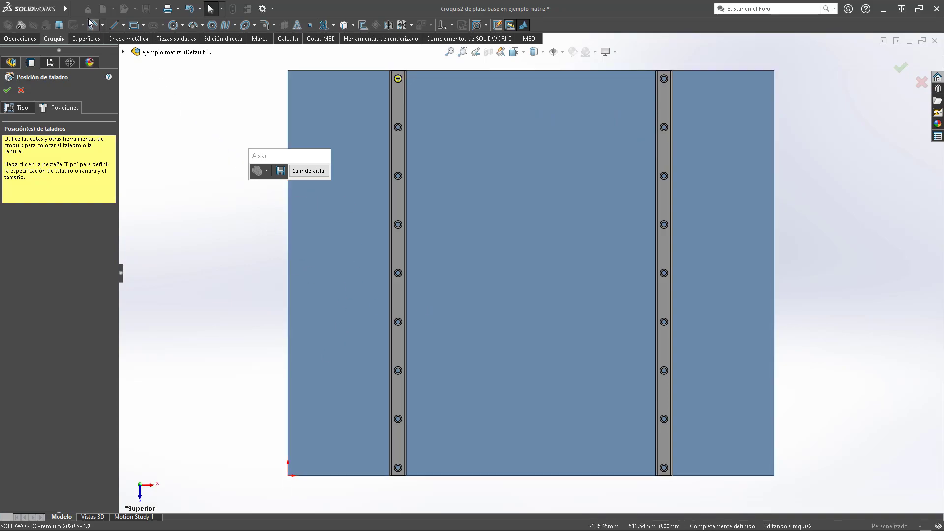
Start a linear sketch pattern with two instances spaced 328 mm along the X axis.
left_click(408, 25)
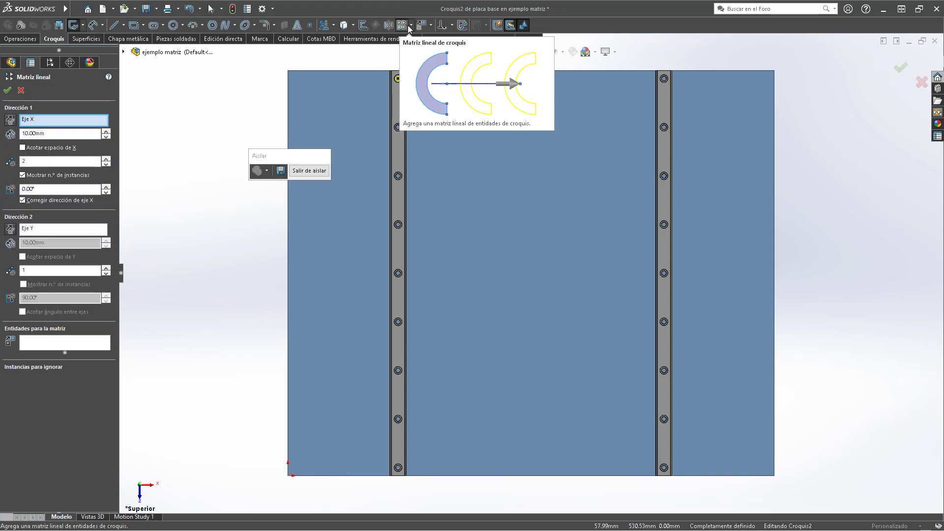
left_click(20, 91)
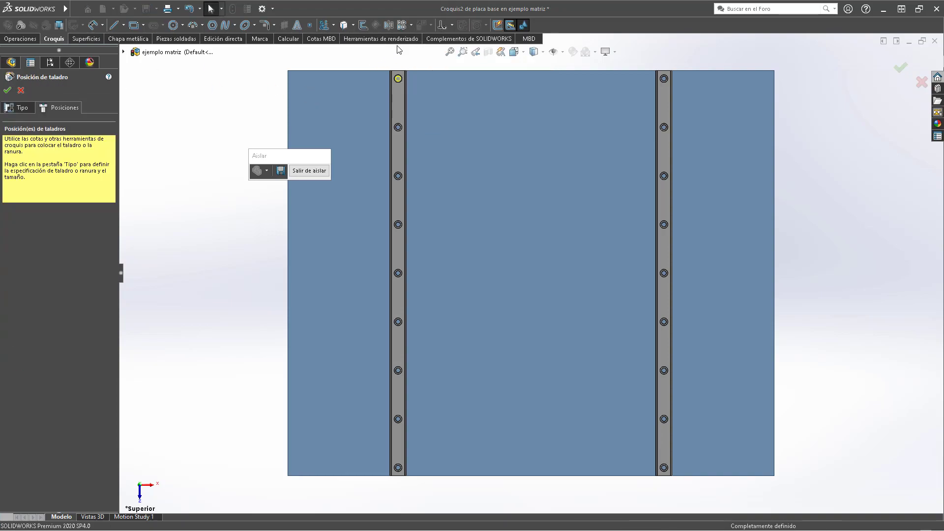
left_click(411, 26)
left_click(433, 37)
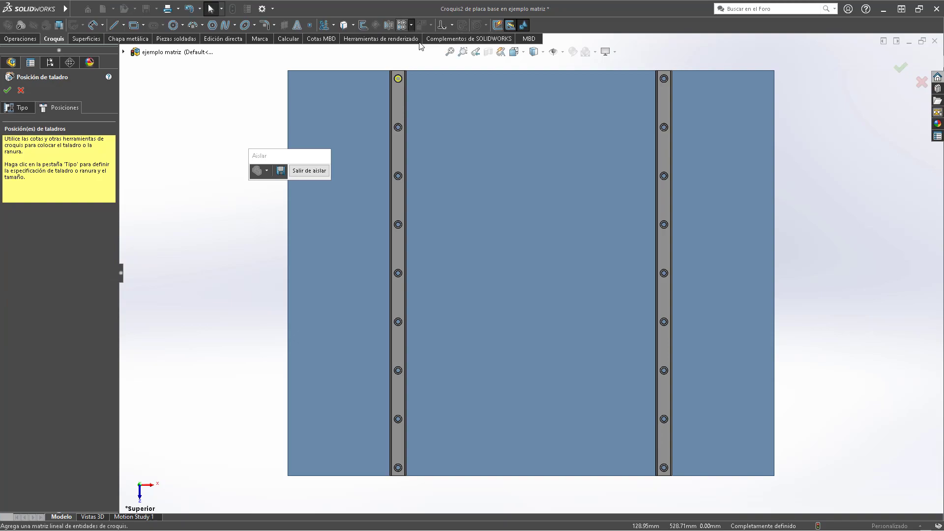
scroll(472, 88, "down", 2)
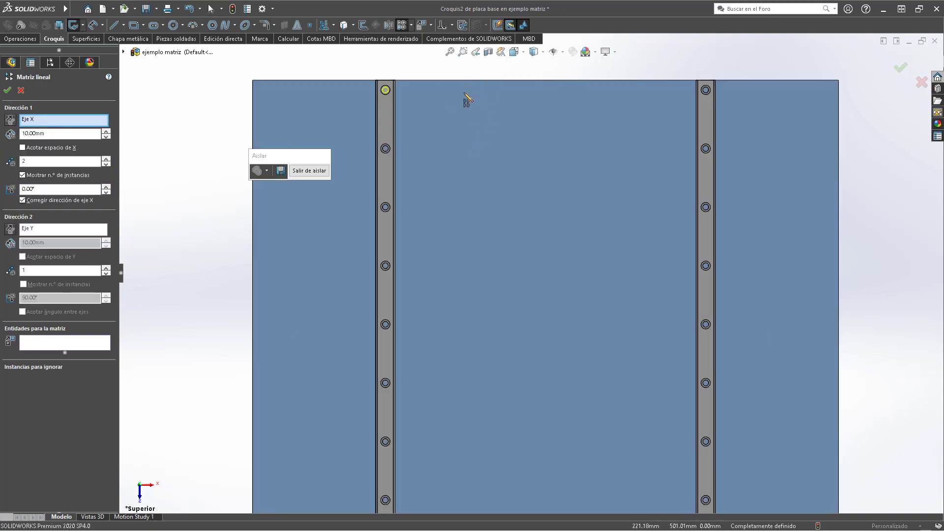
left_click(50, 133)
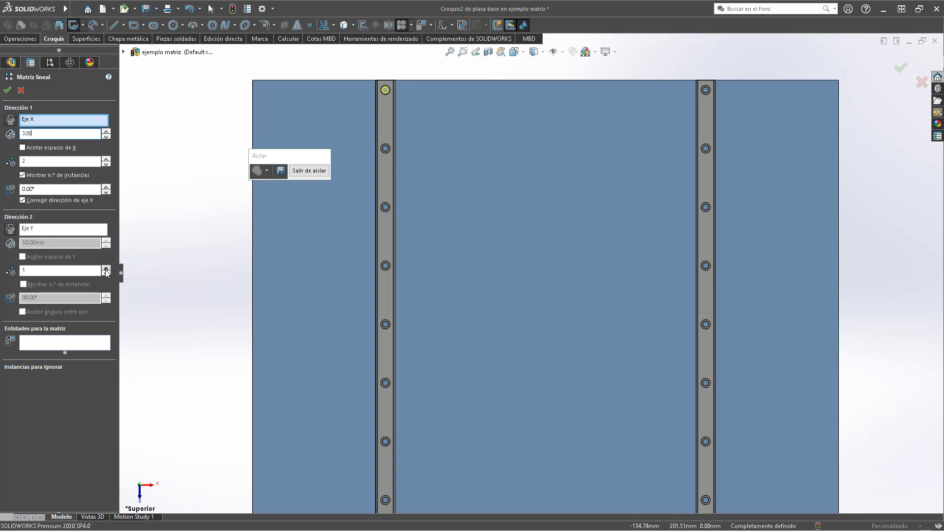
key("z")
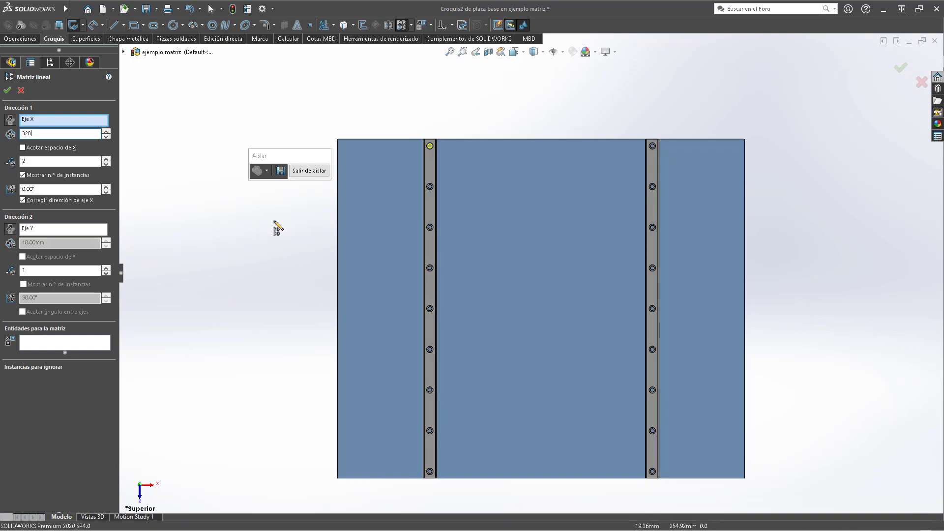
Set the pattern's Y direction to 9 instances spaced 60 mm apart.
triple_click(106, 269)
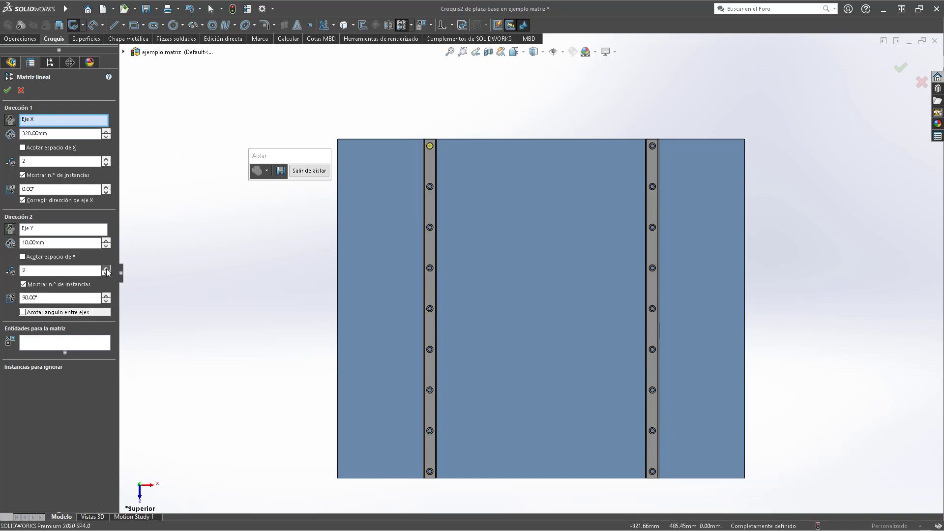
triple_click(69, 244)
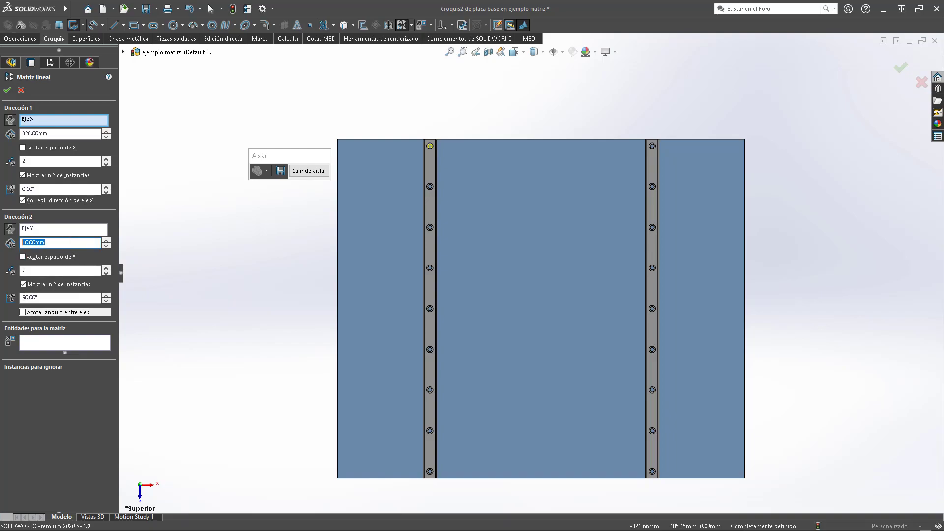
type("30")
key("BackSpace")
type("60")
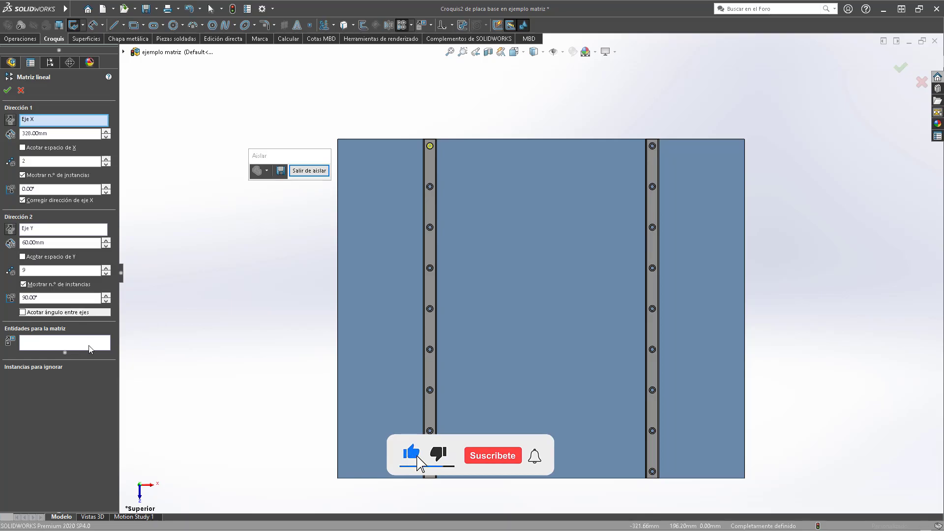
Choose the placed hole point as the entity to pattern and reverse the Y direction so it follows the rails across the plate.
left_click(89, 345)
scroll(496, 184, "down", 5)
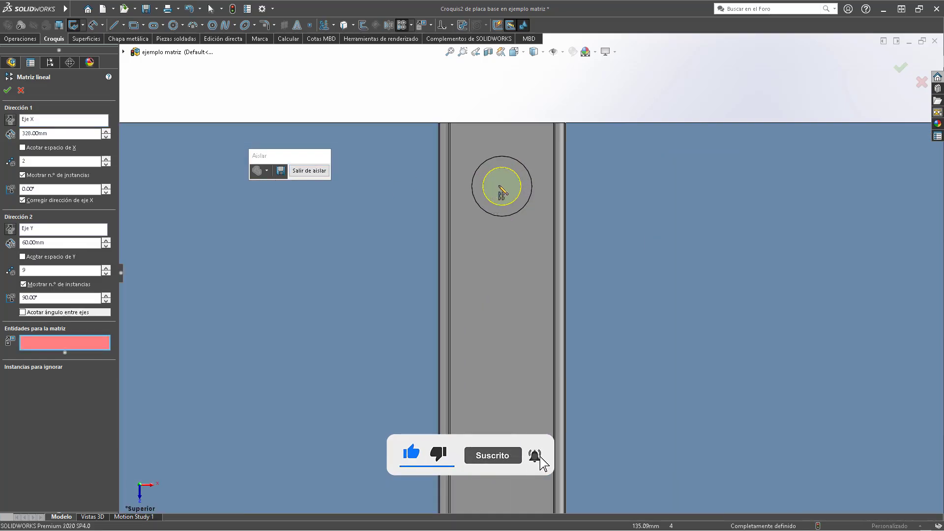
left_click(502, 188)
scroll(512, 206, "up", 8)
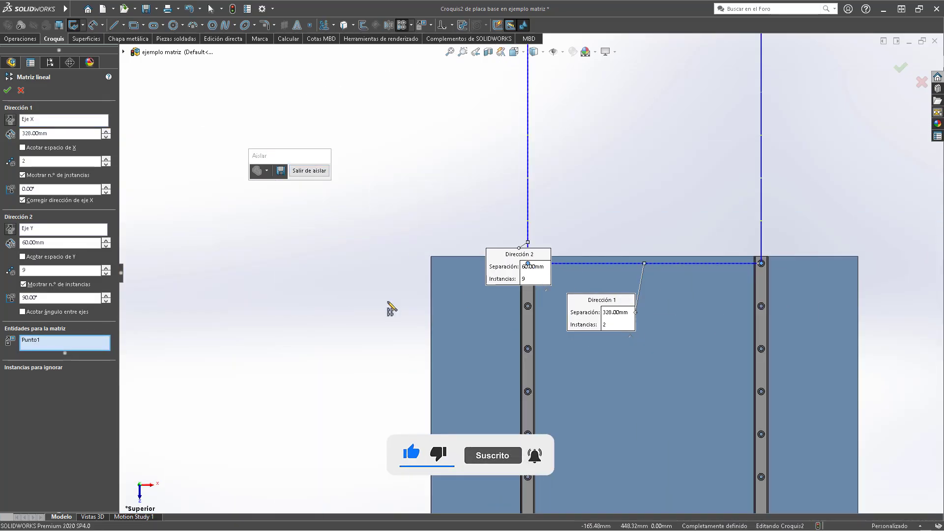
scroll(604, 283, "down", 2)
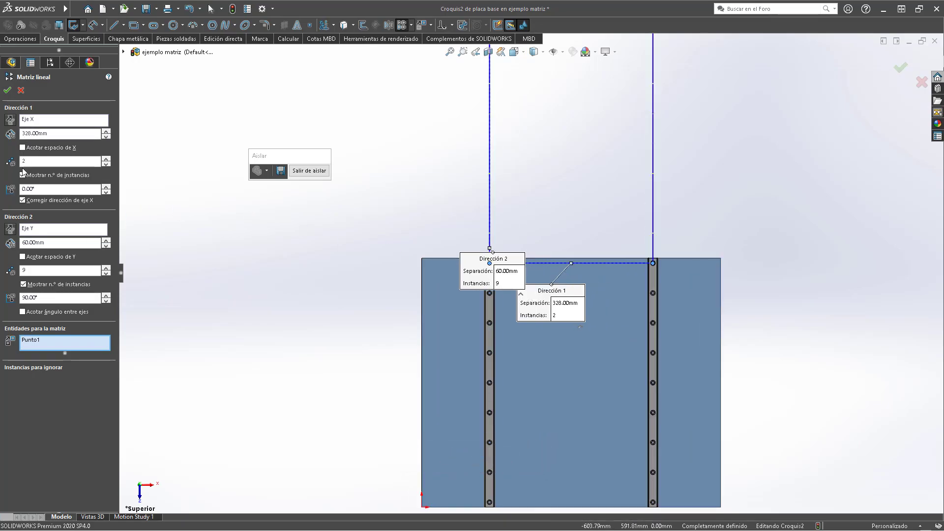
left_click(11, 229)
scroll(583, 344, "up", 3)
scroll(601, 402, "down", 10)
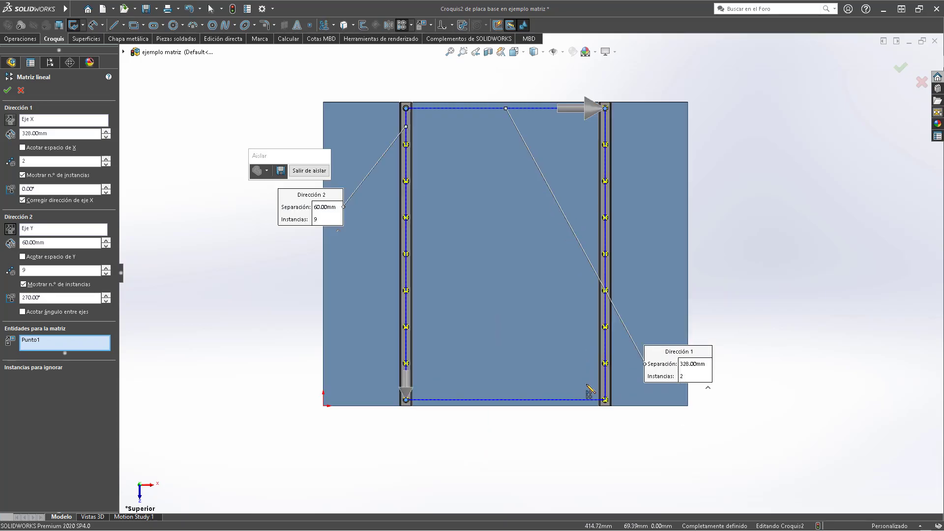
Enable dimensions for both the X and Y spacing and create the linear sketch pattern.
scroll(582, 333, "up", 10)
scroll(469, 180, "down", 5)
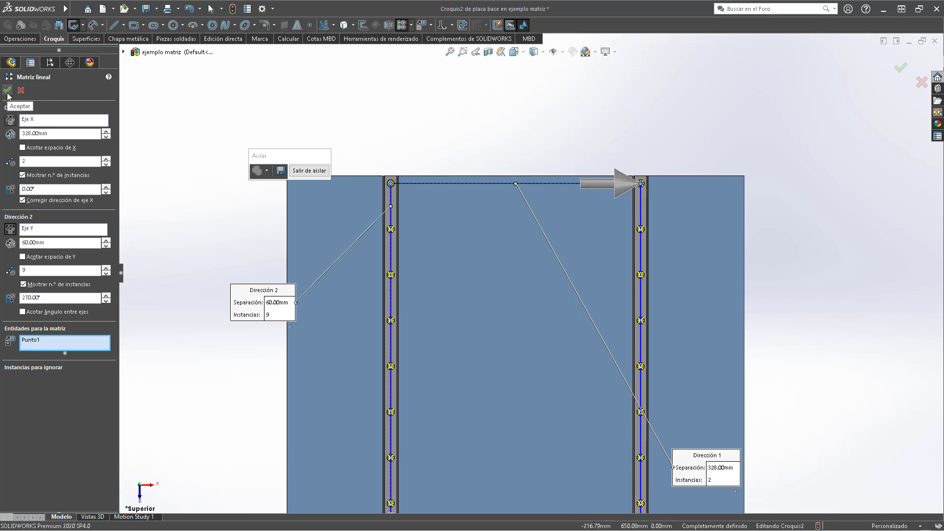
left_click(22, 257)
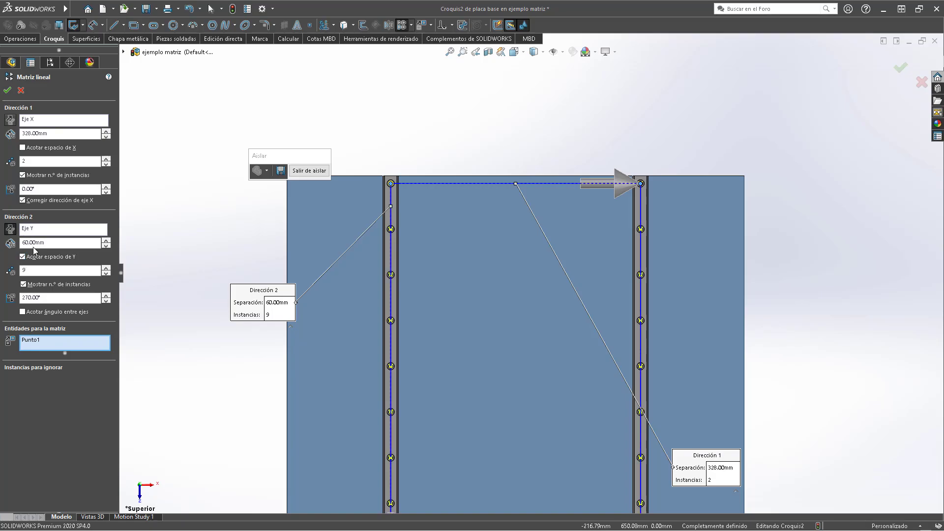
left_click(23, 148)
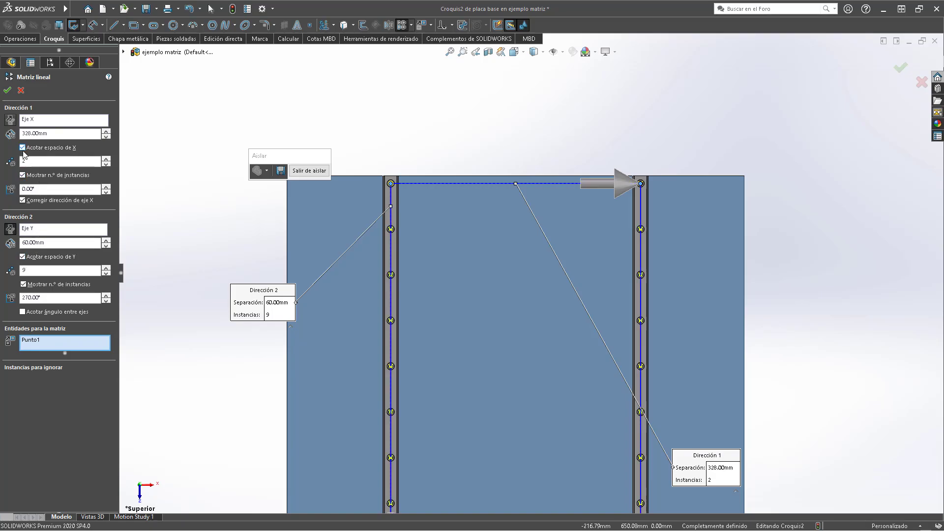
left_click(7, 90)
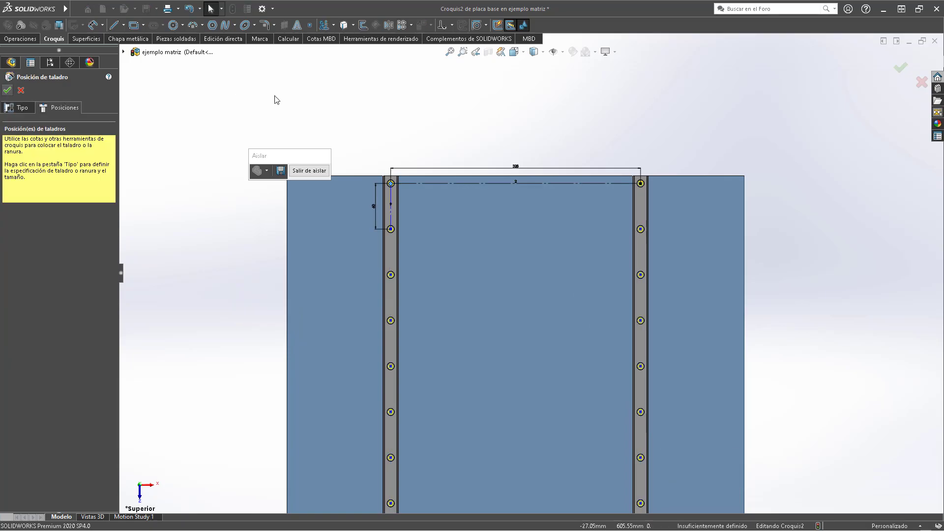
Inspect the spacing dimensions, construction line and patterned hole positions along both rails.
scroll(423, 276, "up", 1)
scroll(428, 268, "down", 7)
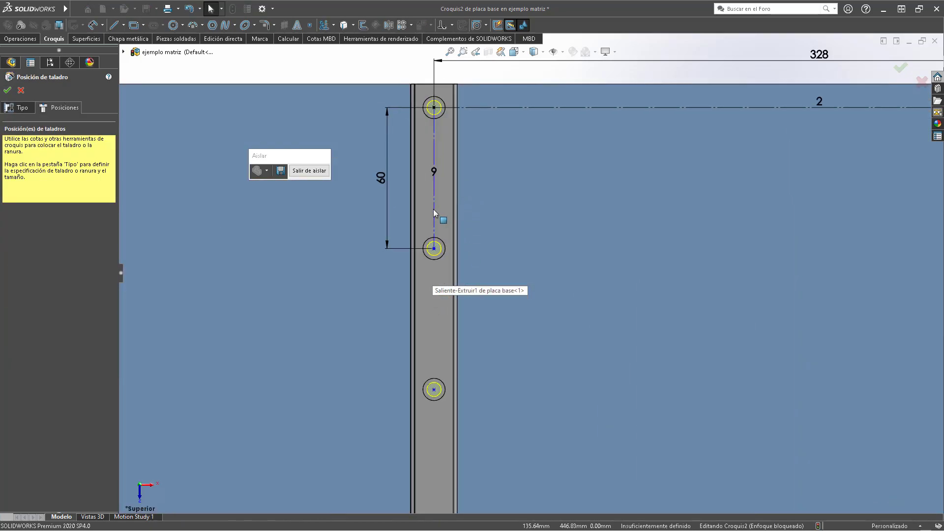
left_click(433, 225)
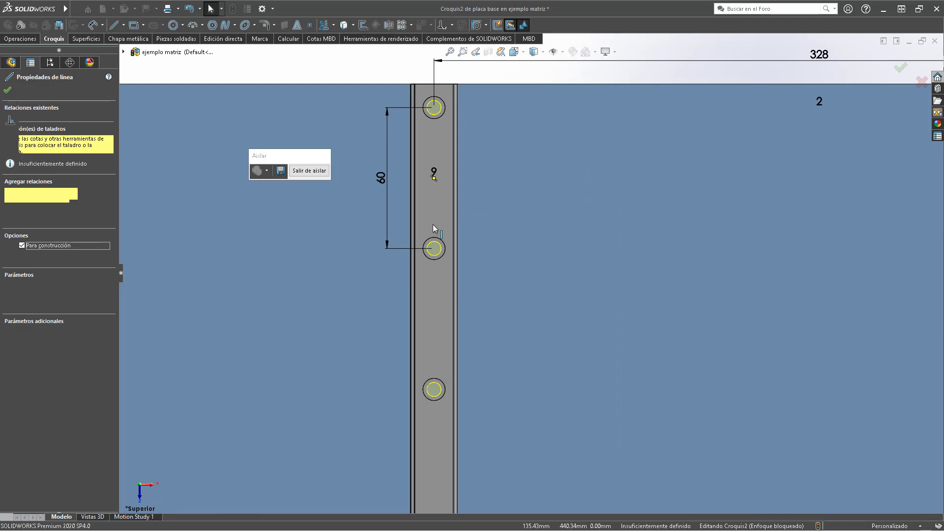
key("Escape")
scroll(433, 224, "up", 3)
scroll(485, 213, "down", 3)
scroll(639, 295, "up", 4)
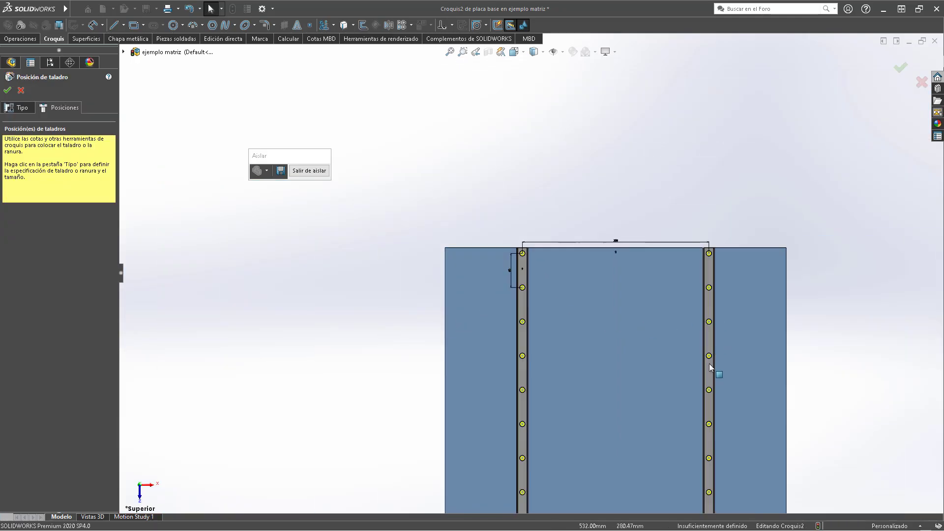
scroll(635, 413, "down", 3)
scroll(649, 435, "up", 1)
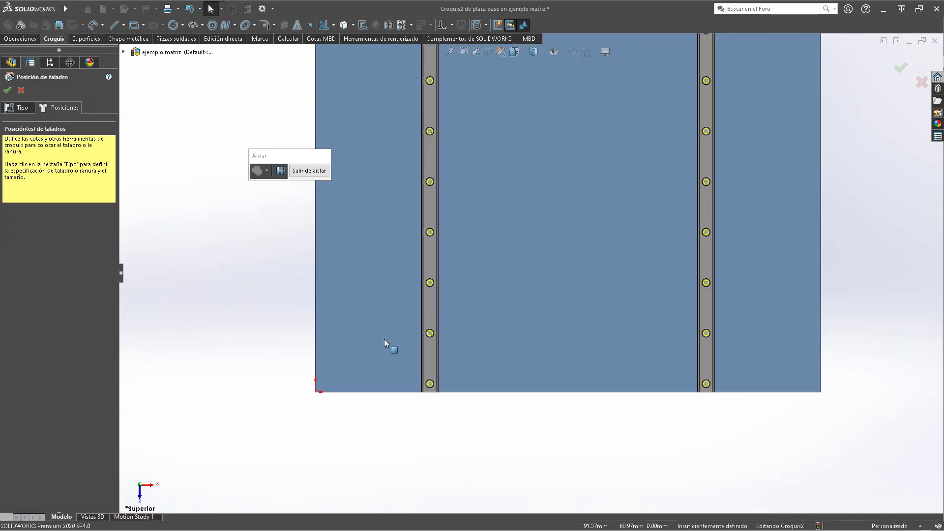
Accept the patterned hole positions along both rails and create the tapped hole feature in the base plate.
scroll(385, 338, "down", 5)
scroll(626, 396, "up", 6)
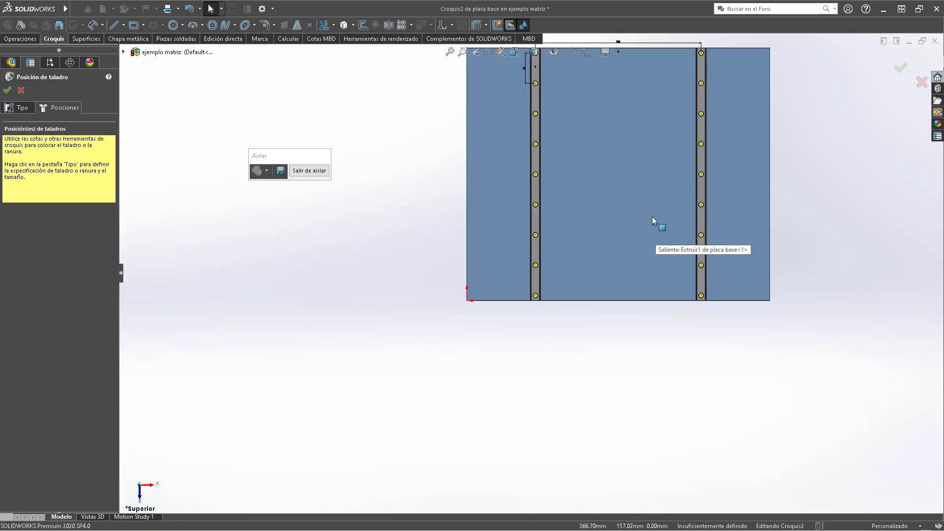
scroll(641, 109, "down", 2)
scroll(462, 176, "up", 1)
scroll(450, 204, "down", 3)
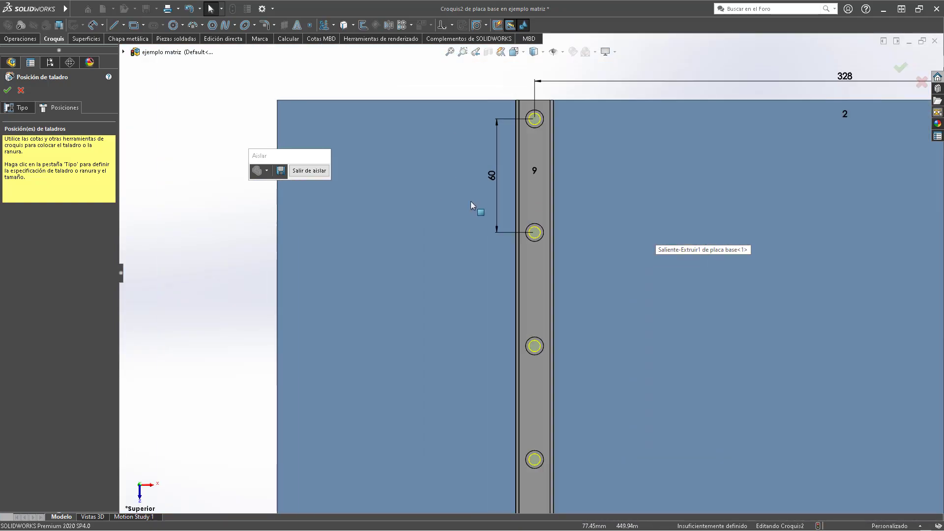
scroll(559, 185, "up", 3)
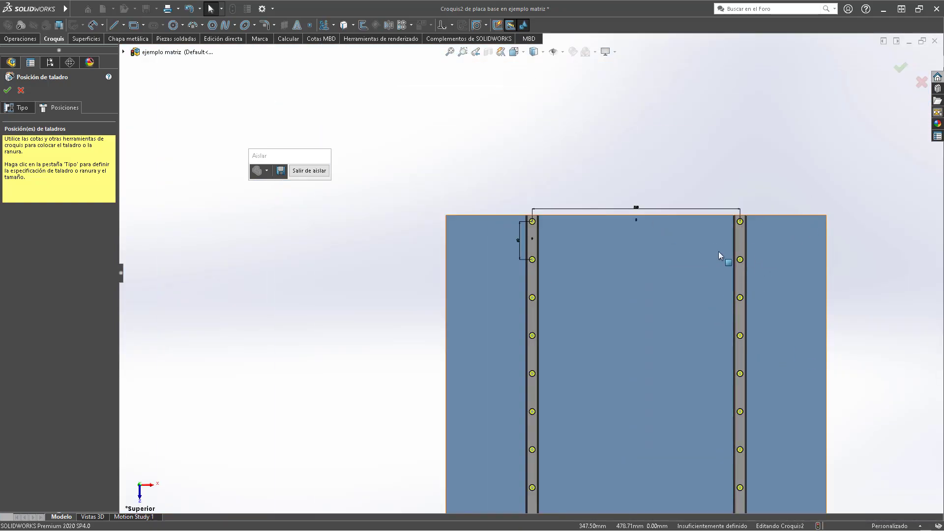
left_click(901, 68)
scroll(541, 324, "down", 3)
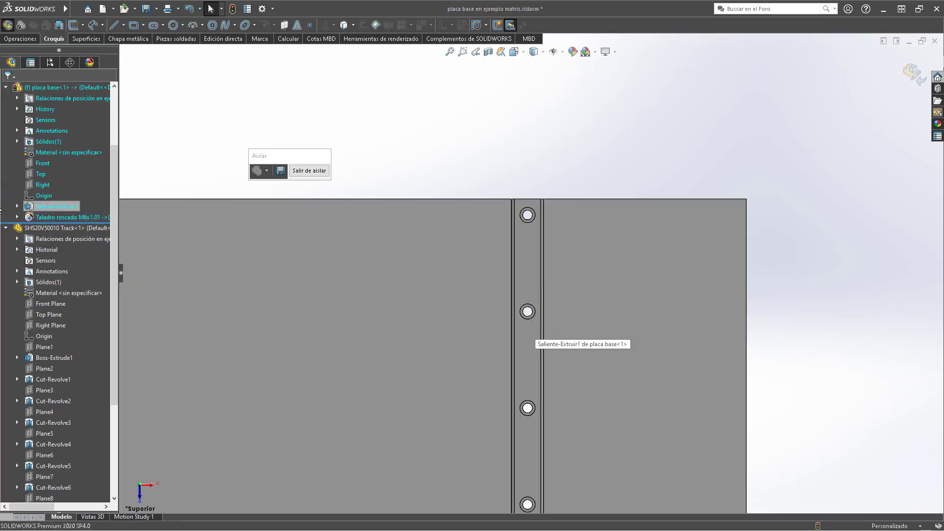
Select the new tapped hole feature to check its positions on both rails, and finish editing the base plate in context.
left_click(61, 219)
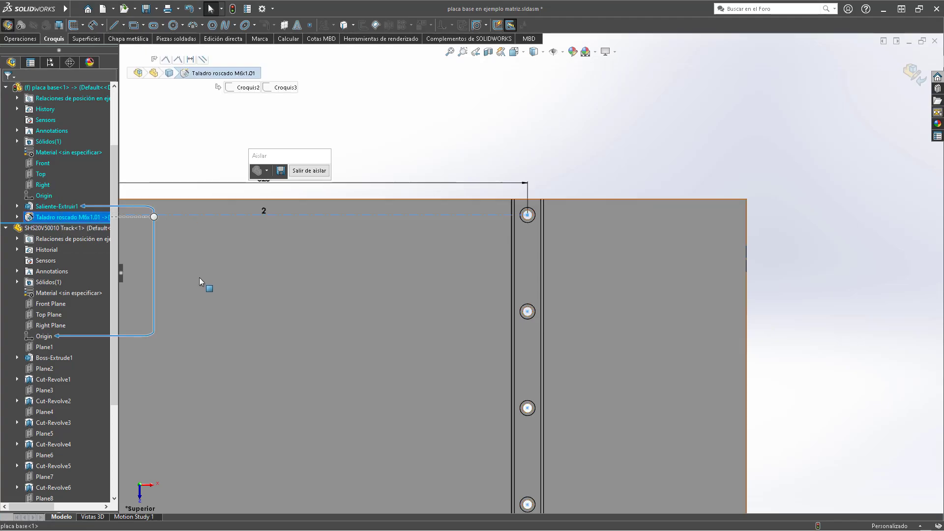
scroll(275, 295, "up", 4)
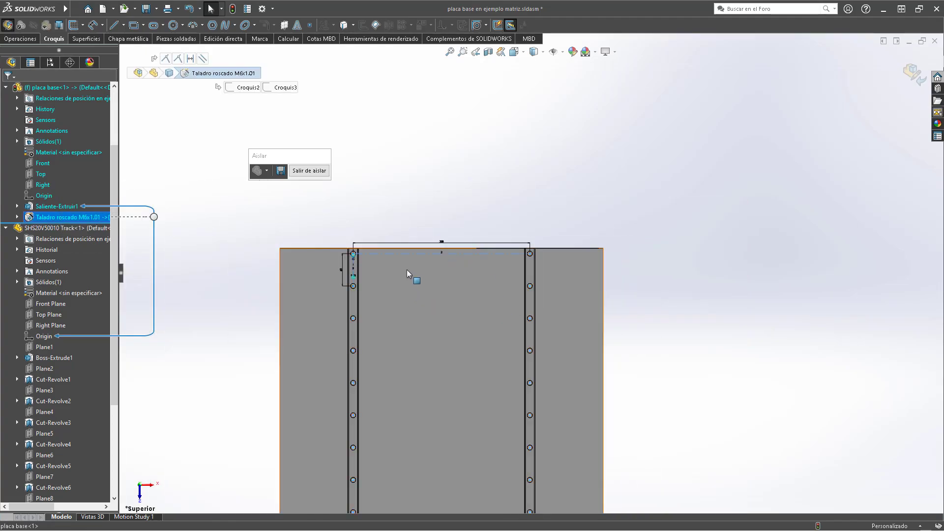
scroll(516, 427, "up", 3)
scroll(494, 349, "down", 5)
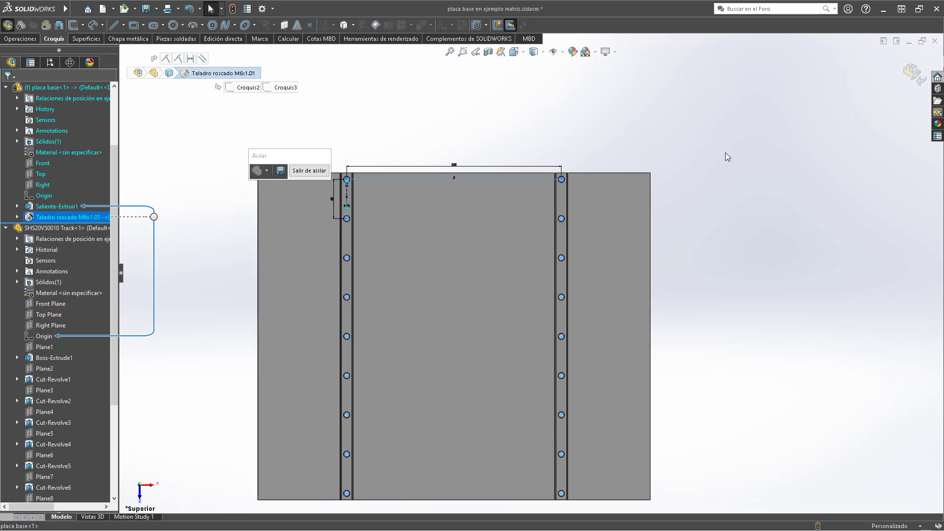
left_click(911, 73)
Insert the Tornillo allen cabeza cilindrica from the Tornilleria Estandar library beside the end of the rail.
scroll(484, 211, "down", 3)
scroll(517, 251, "up", 3)
middle_click_drag(547, 244, 552, 221)
scroll(386, 117, "down", 5)
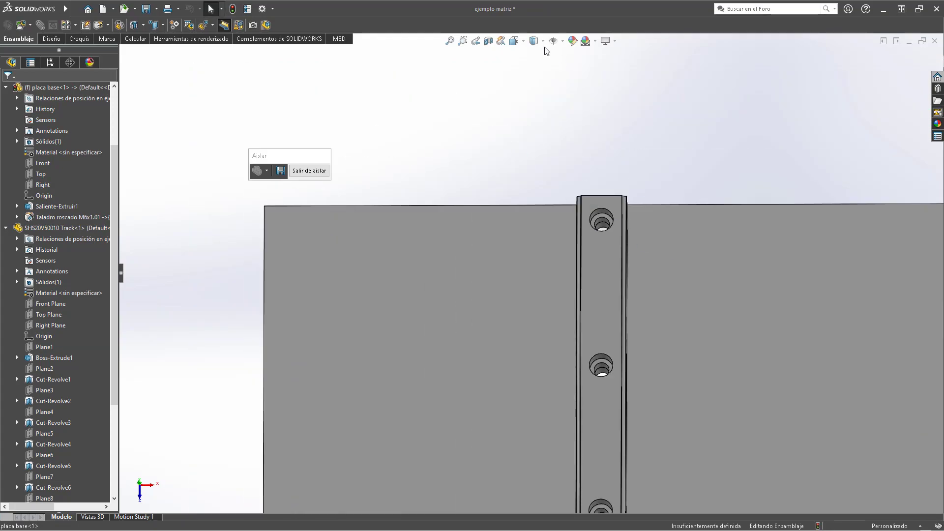
left_click(938, 88)
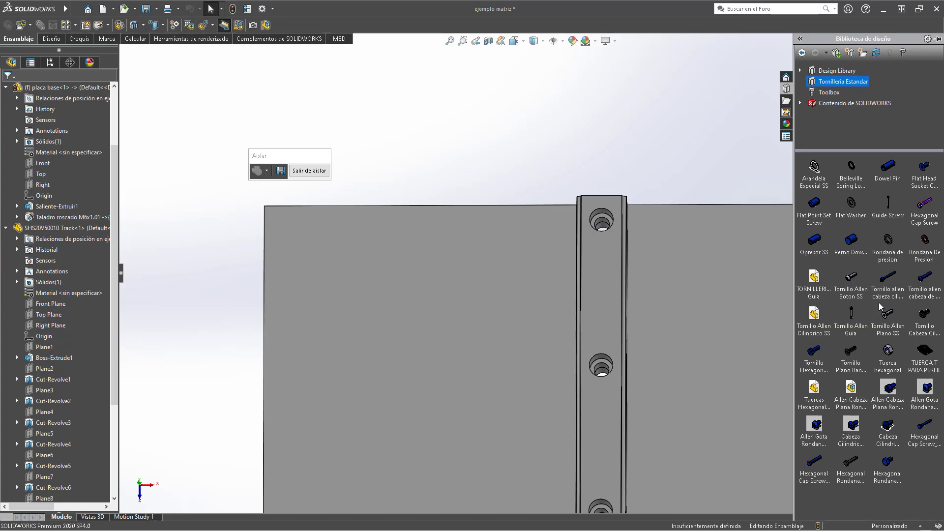
left_click_drag(887, 279, 524, 124)
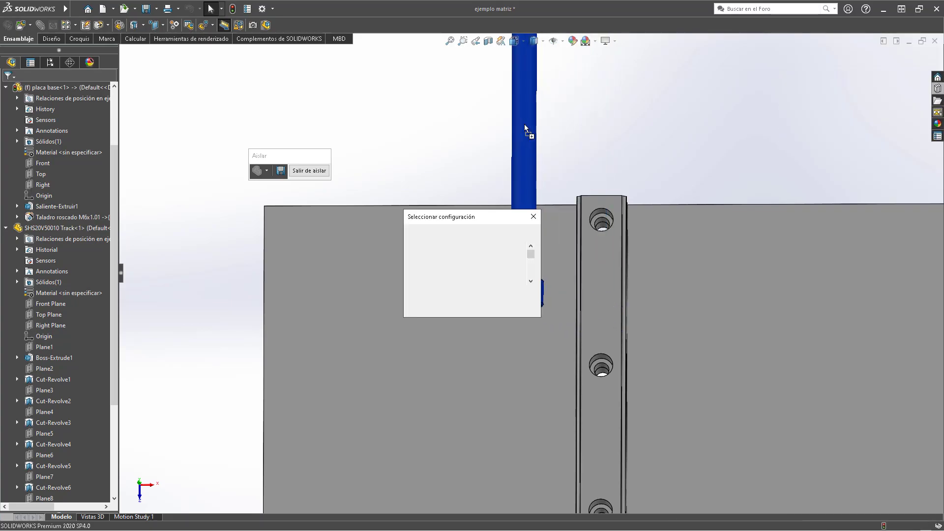
Choose the M06 x 16 configuration for the socket head screw and finish inserting it as a single copy.
scroll(538, 269, "up", 1)
left_click_drag(531, 262, 529, 237)
scroll(492, 258, "down", 5)
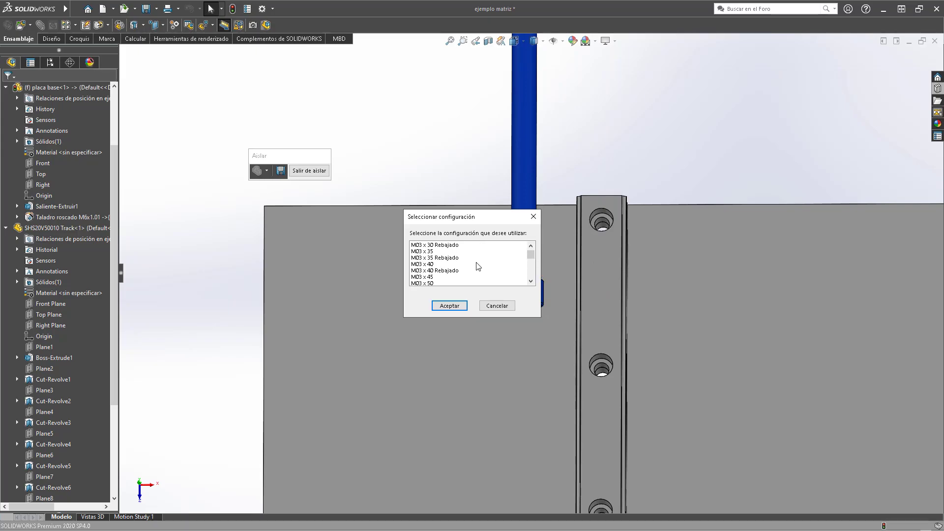
scroll(460, 262, "down", 1)
scroll(460, 261, "down", 6)
scroll(461, 261, "down", 2)
scroll(460, 261, "down", 6)
scroll(445, 278, "down", 3)
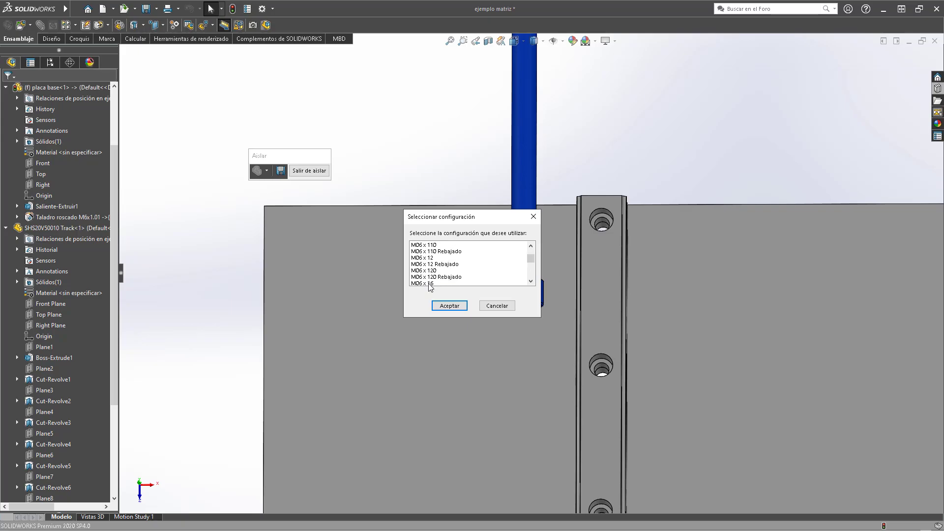
left_click(429, 284)
left_click(449, 306)
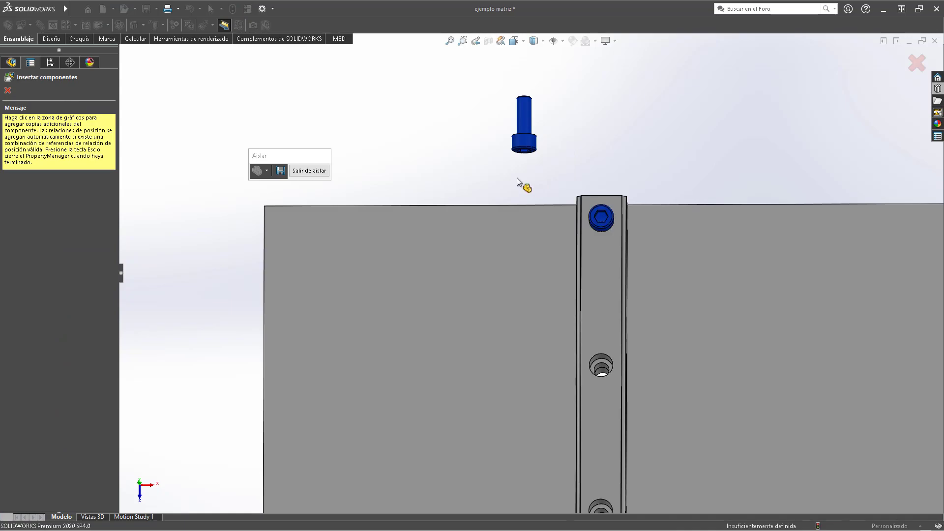
key("Escape")
Add a concentric mate between the screw and the rail's end mounting hole.
scroll(521, 112, "down", 2)
scroll(531, 118, "down", 5)
left_click(533, 186)
middle_click_drag(533, 186, 631, 387)
scroll(631, 390, "down", 10)
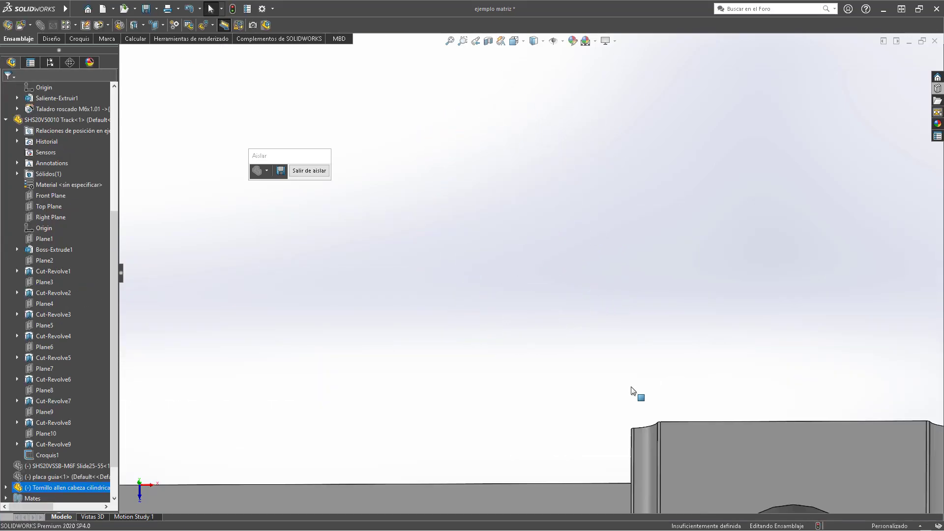
left_click(654, 370, "ctrl")
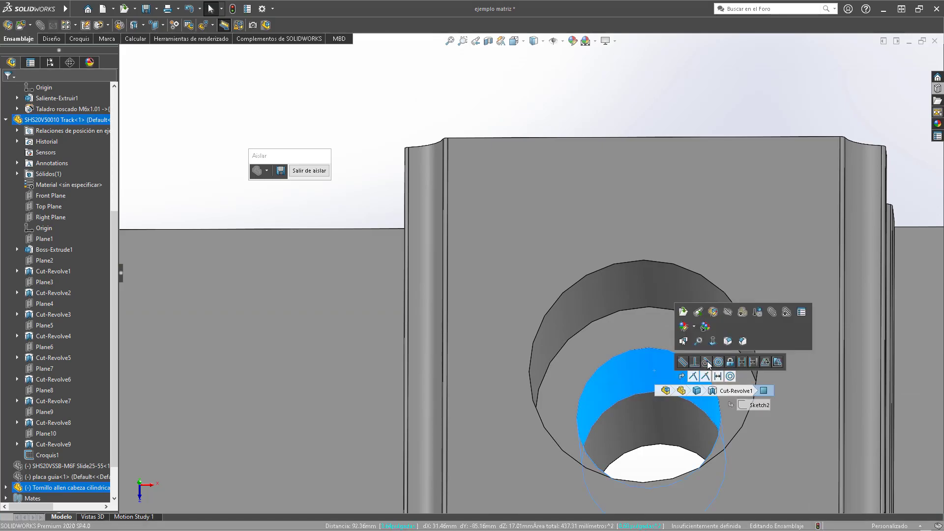
left_click(720, 364)
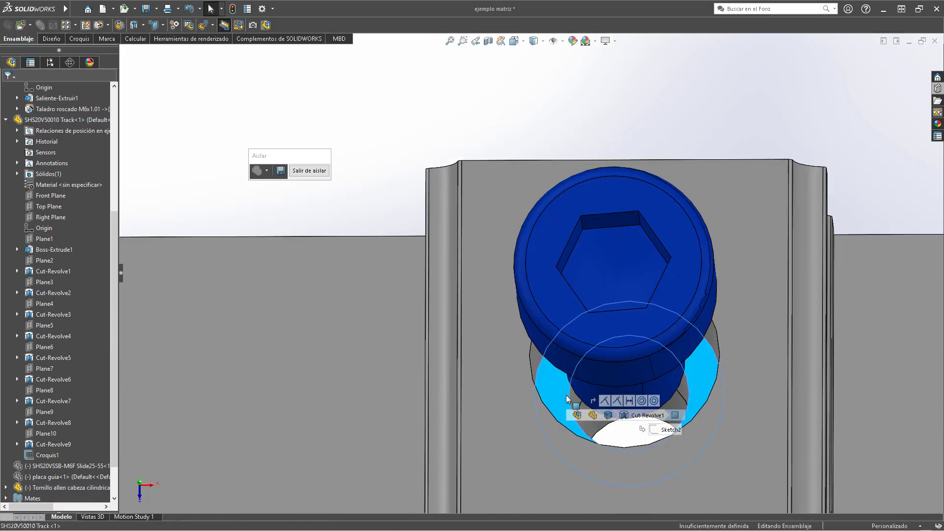
Add a coincident mate between the rail's counterbore floor and the underside of the screw head.
left_click(565, 394)
scroll(565, 395, "up", 5)
middle_click_drag(566, 394, 408, 200)
scroll(404, 199, "down", 3)
scroll(499, 250, "down", 10)
middle_click_drag(626, 341, 631, 327)
scroll(440, 225, "up", 15)
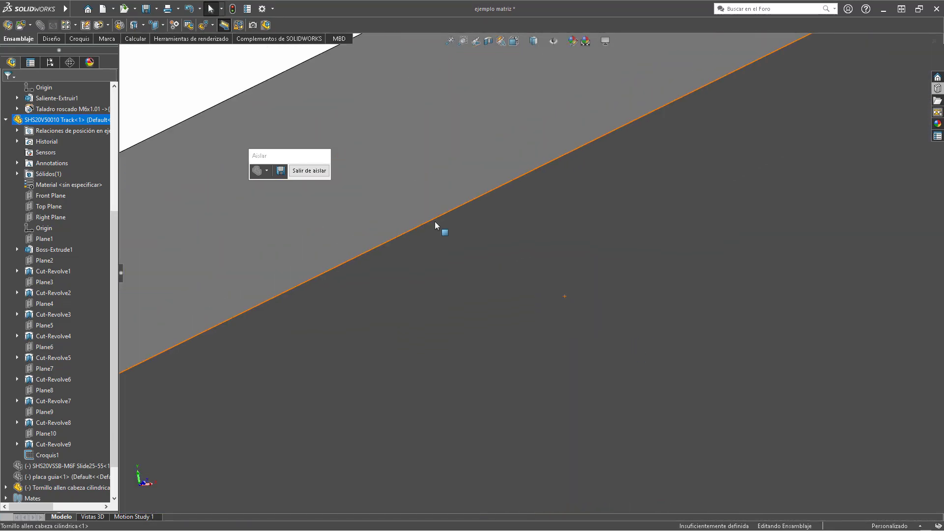
scroll(366, 184, "down", 4)
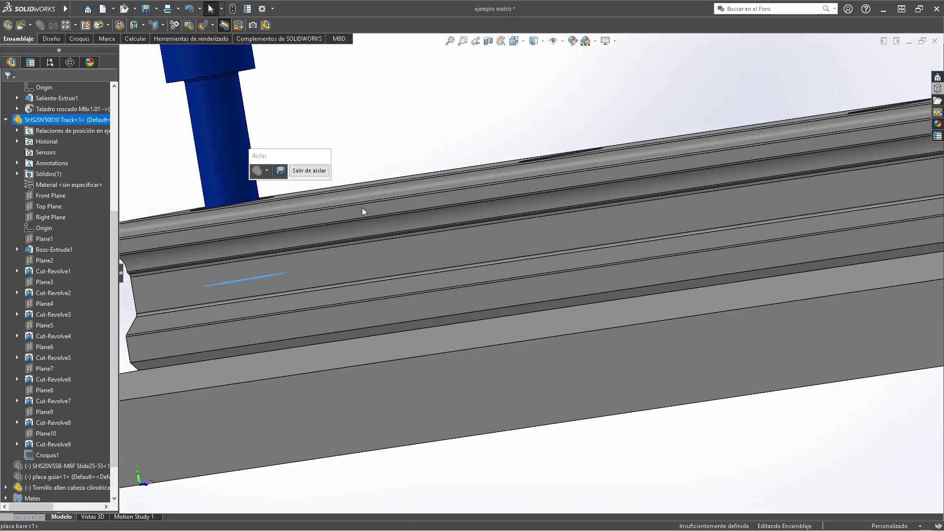
scroll(362, 207, "up", 6)
scroll(463, 240, "down", 13)
middle_click_drag(718, 325, 718, 301)
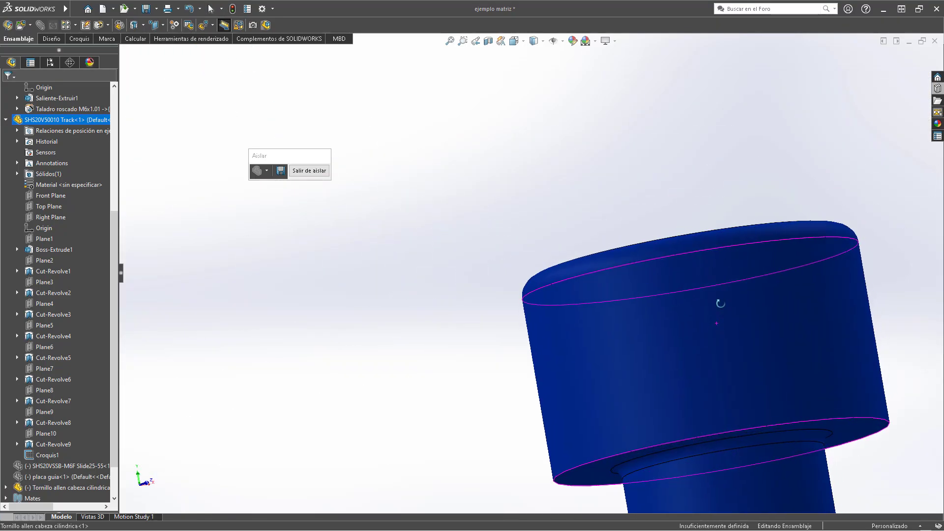
left_click(601, 470)
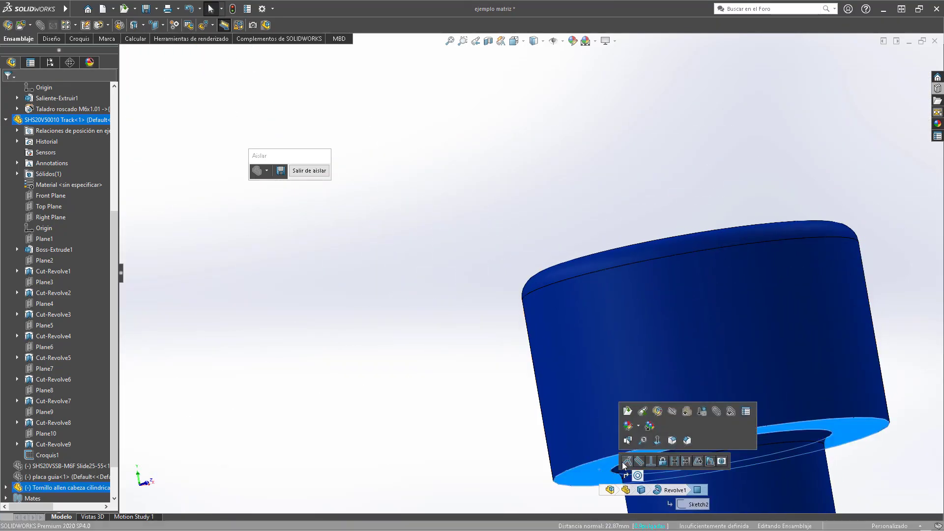
left_click(625, 462)
Examine the fit of the screw head in the rail's counterbore from the isometric and top views.
scroll(694, 386, "up", 6)
scroll(695, 385, "up", 5)
middle_click_drag(627, 375, 455, 198)
key("ctrl+7")
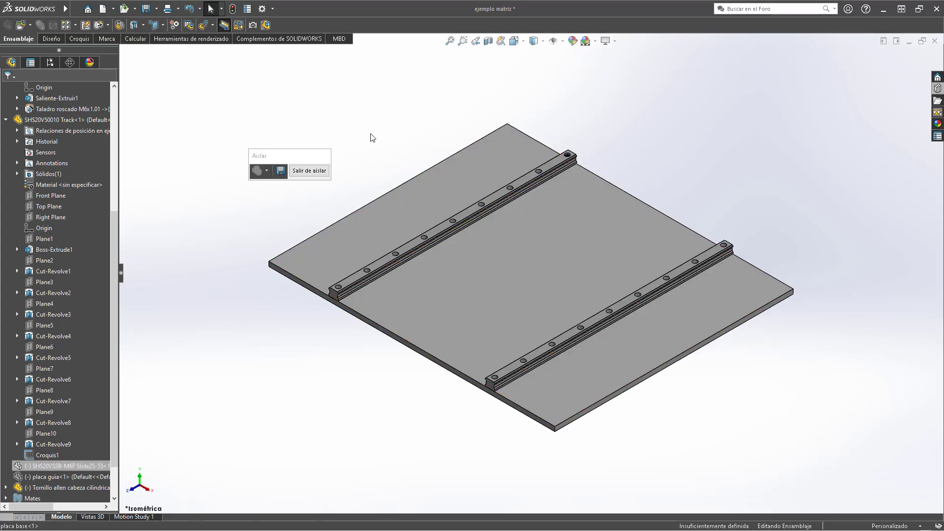
scroll(552, 115, "down", 13)
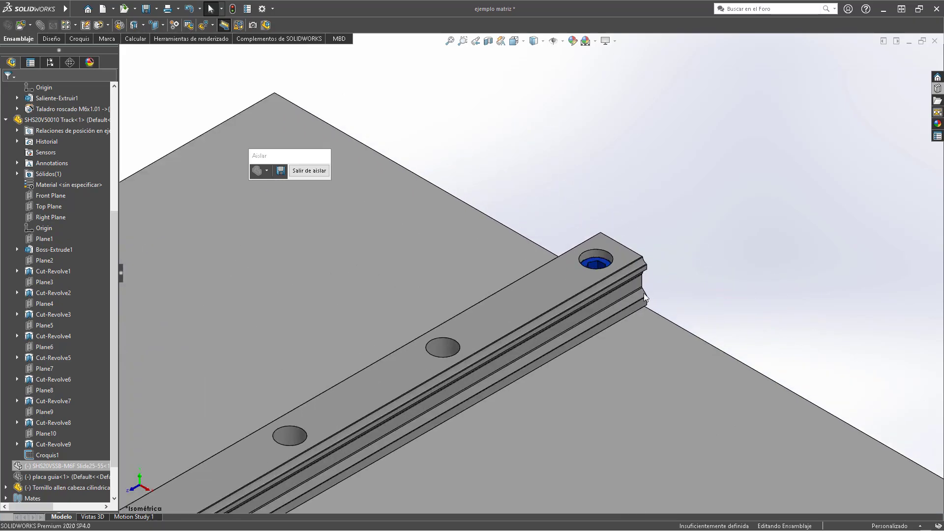
middle_click_drag(519, 244, 543, 342)
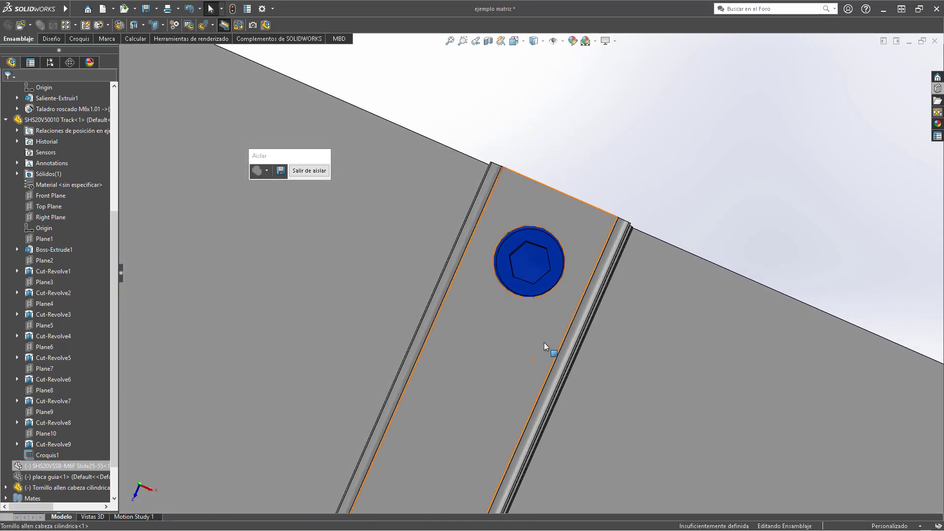
key("ctrl+5")
scroll(364, 129, "down", 15)
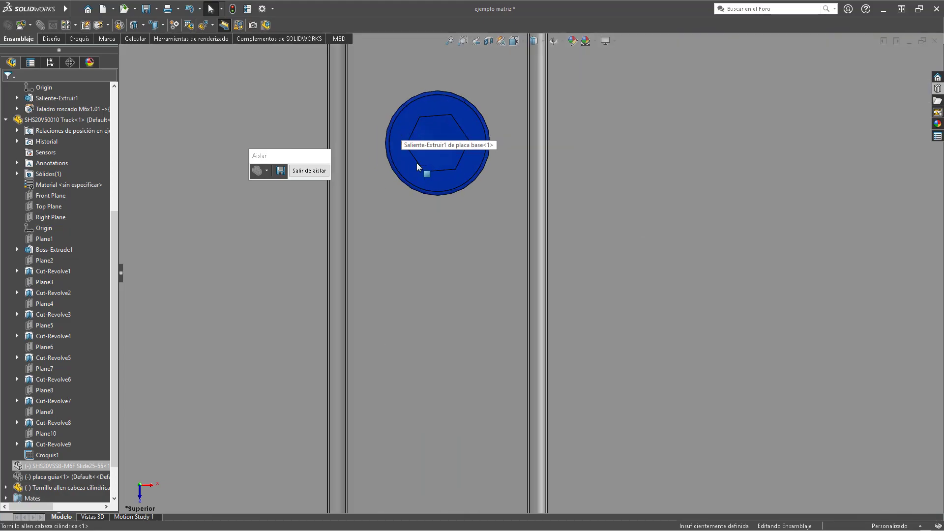
left_click(410, 209)
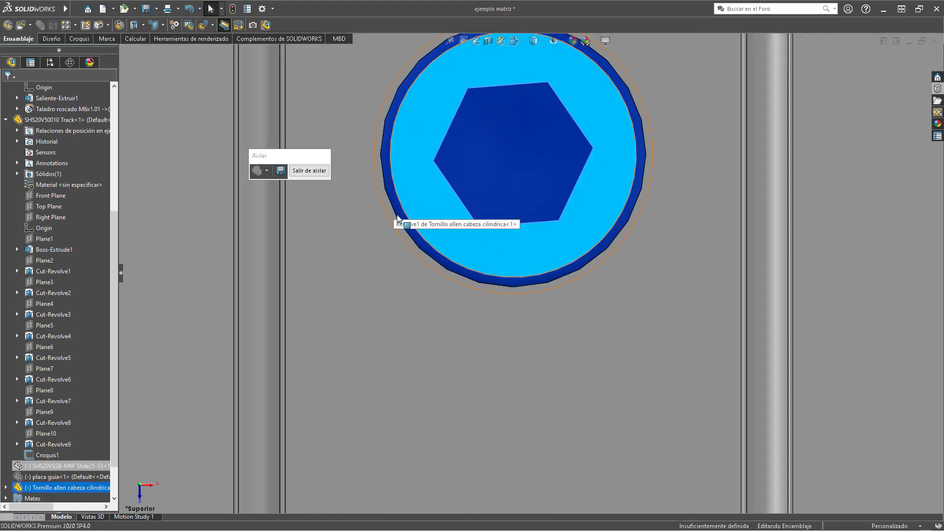
scroll(529, 231, "up", 10)
key("Escape")
scroll(523, 352, "up", 5)
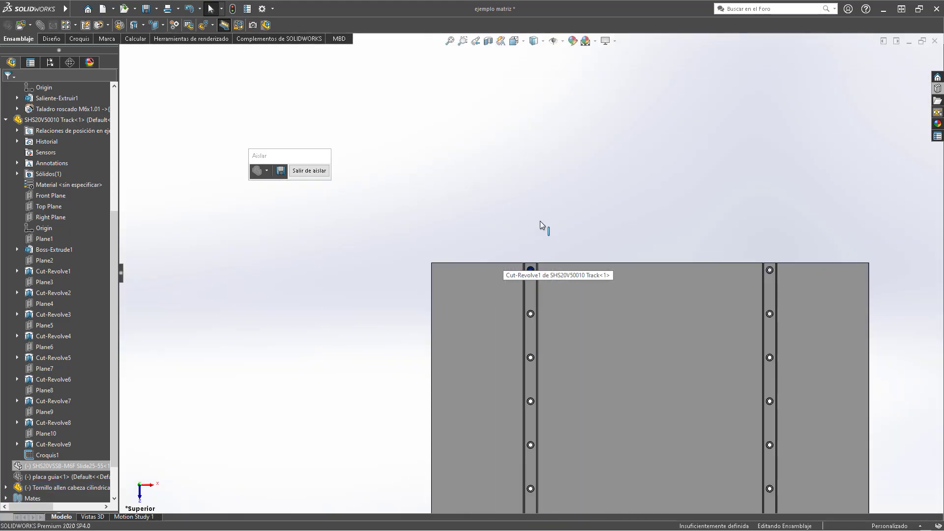
Check the diameters of the base plate's tapped hole and the rail's counterbore at an empty mounting hole.
scroll(500, 394, "down", 8)
middle_click_drag(510, 455, 572, 389)
scroll(580, 395, "up", 6)
scroll(703, 452, "down", 9)
middle_click_drag(697, 227, 654, 398)
left_click(674, 347)
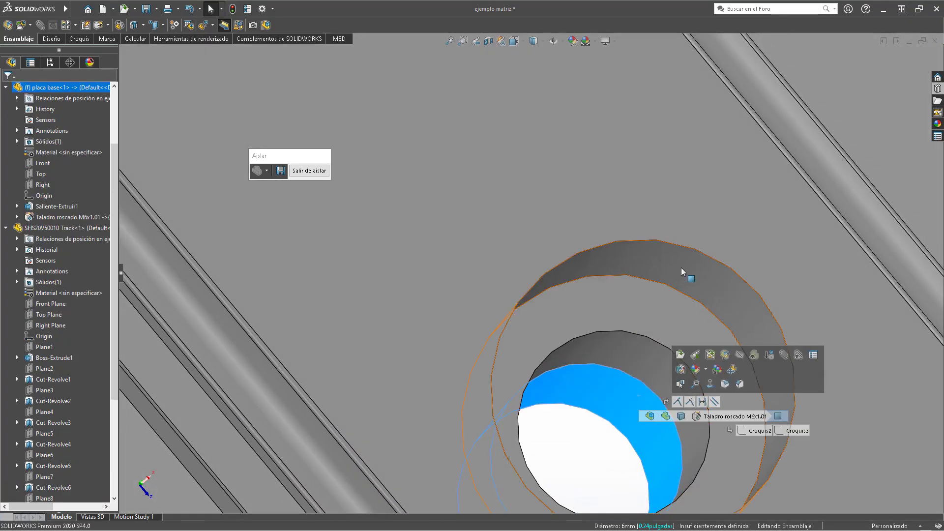
scroll(542, 249, "up", 10)
scroll(498, 148, "down", 3)
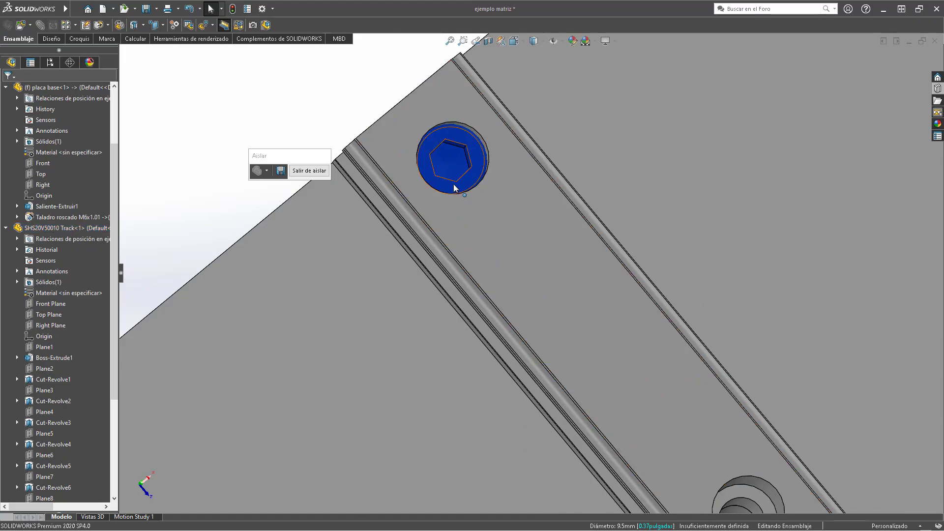
Switch the mounted screw to the M05 x 12 configuration.
scroll(452, 177, "down", 4)
left_click(484, 78)
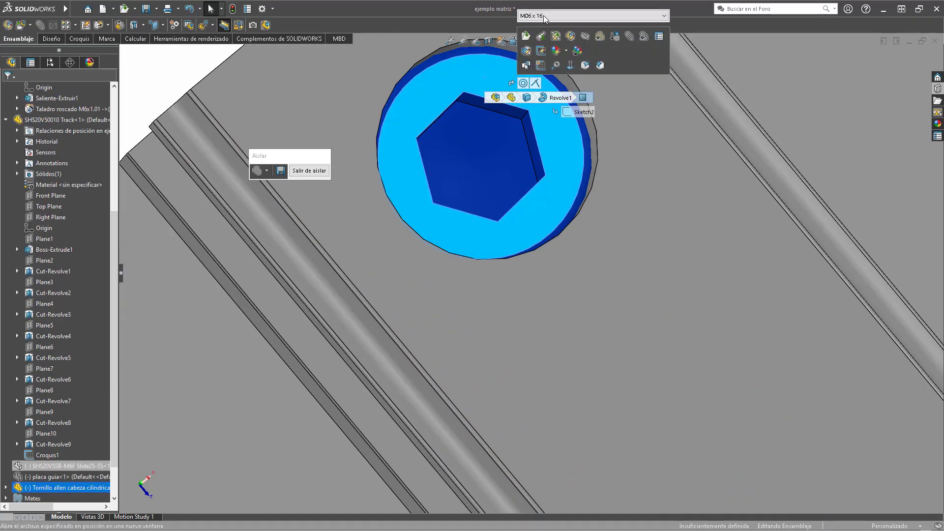
left_click(544, 15)
scroll(558, 85, "up", 6)
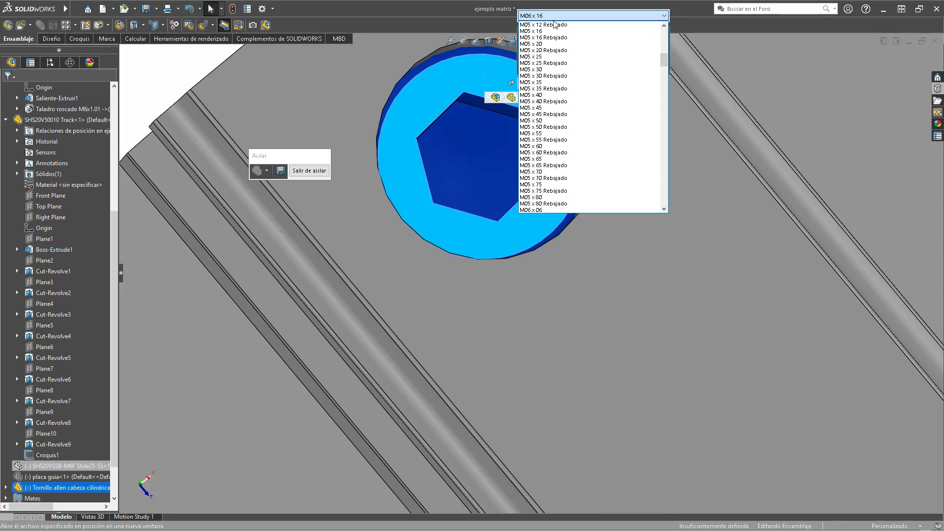
scroll(558, 42, "up", 2)
left_click(546, 25)
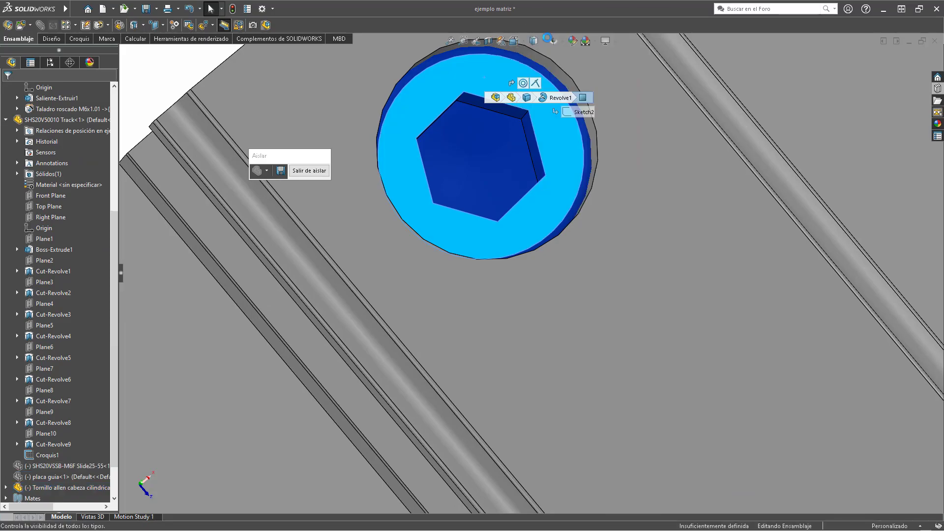
Set the mounted screw's configuration to M05 x 16.
left_click(527, 131)
left_click(572, 62)
left_click(546, 108)
left_click(602, 52)
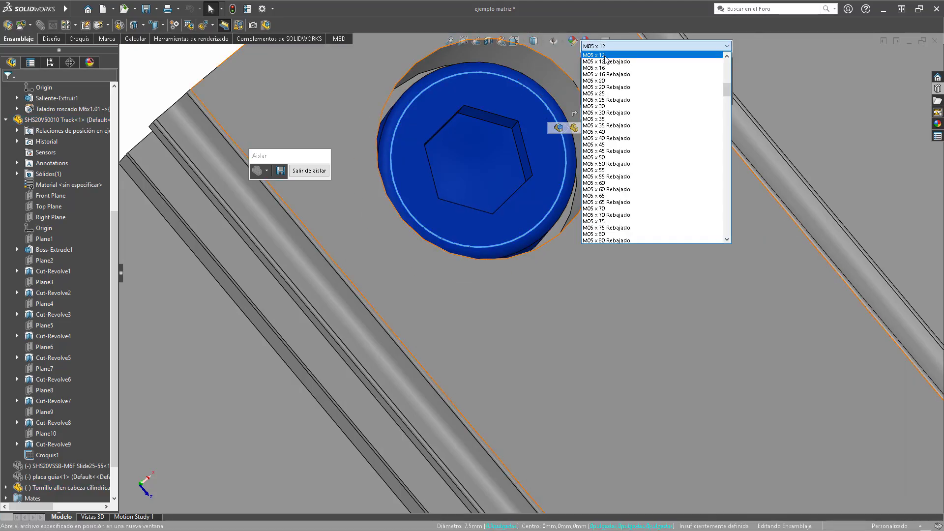
left_click(607, 69)
Open the base plate part, set its tapped holes to size M5x0.8, save the part and return to the assembly.
left_click(761, 87)
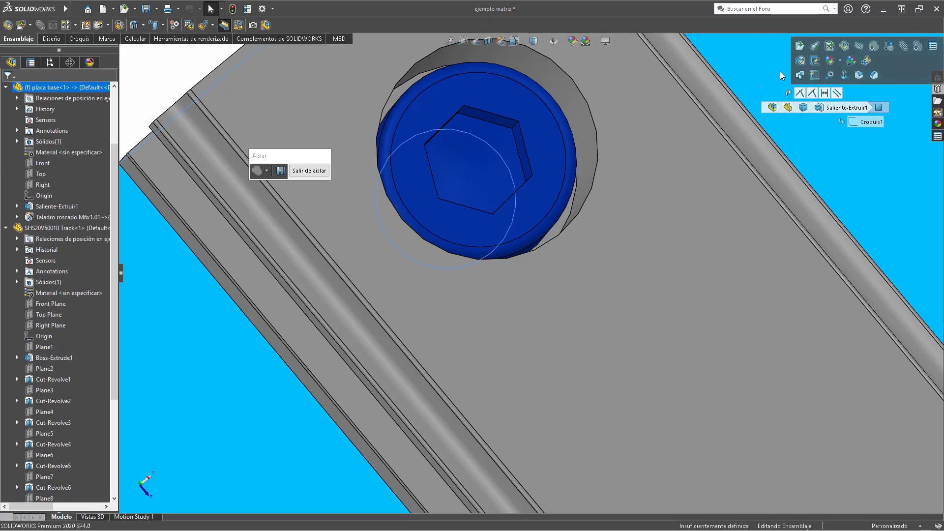
left_click(795, 48)
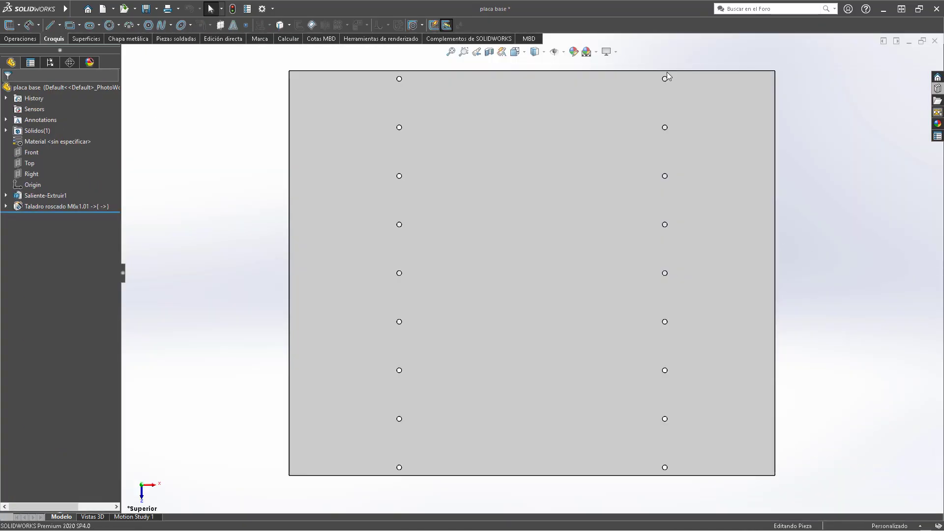
left_click(69, 206)
left_click(82, 177)
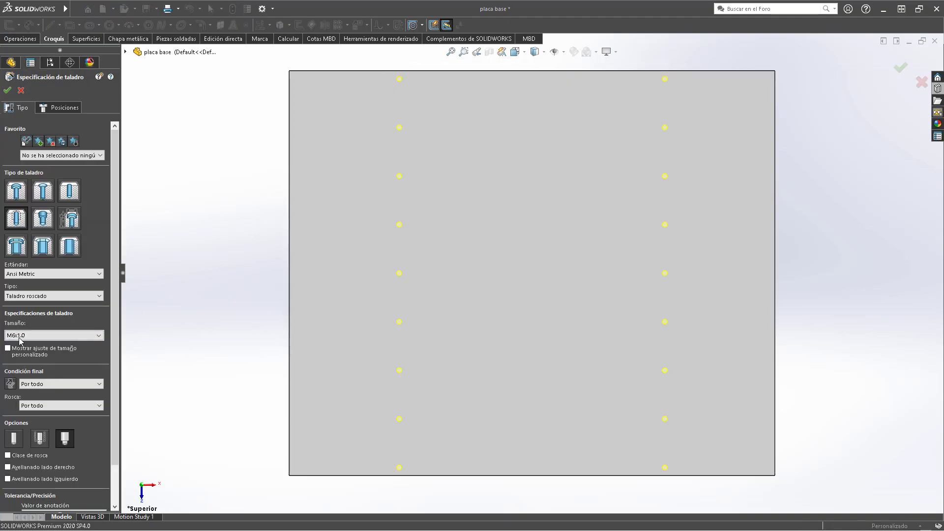
left_click(49, 334)
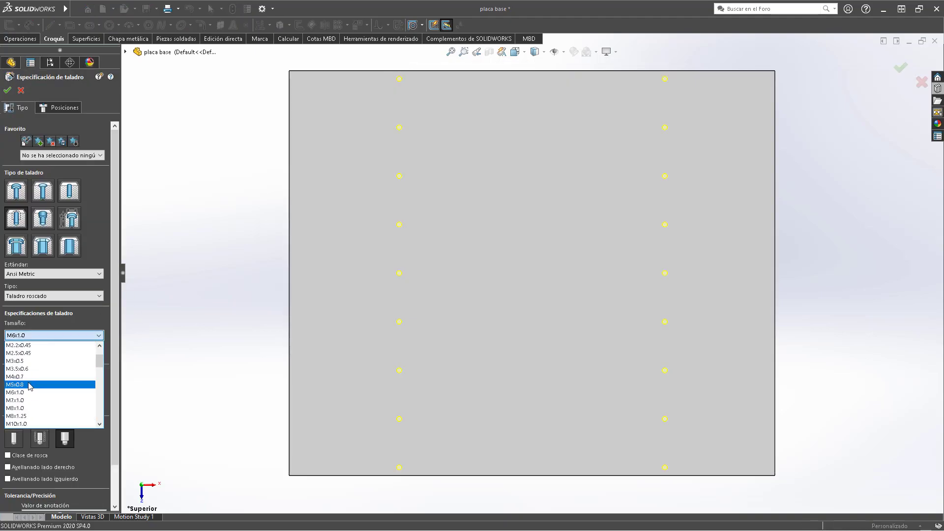
left_click(29, 385)
left_click(7, 90)
left_click(195, 143)
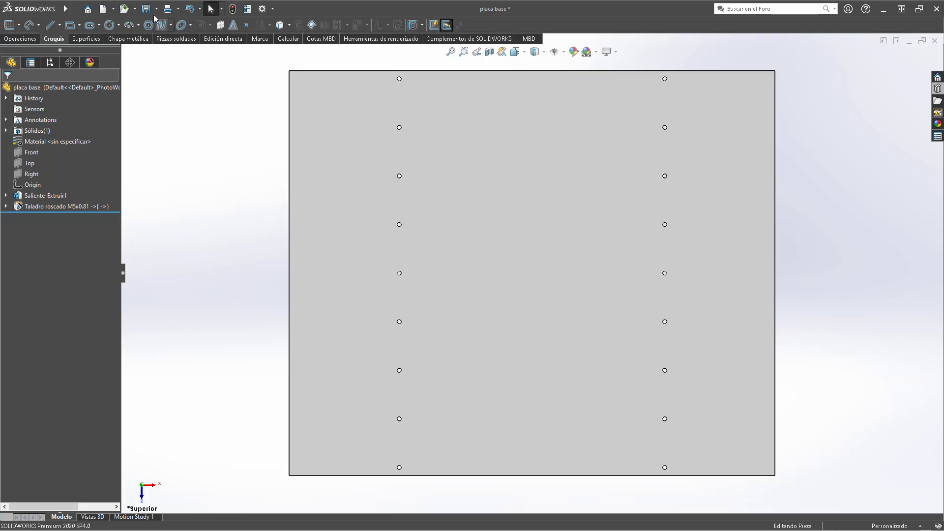
left_click(935, 41)
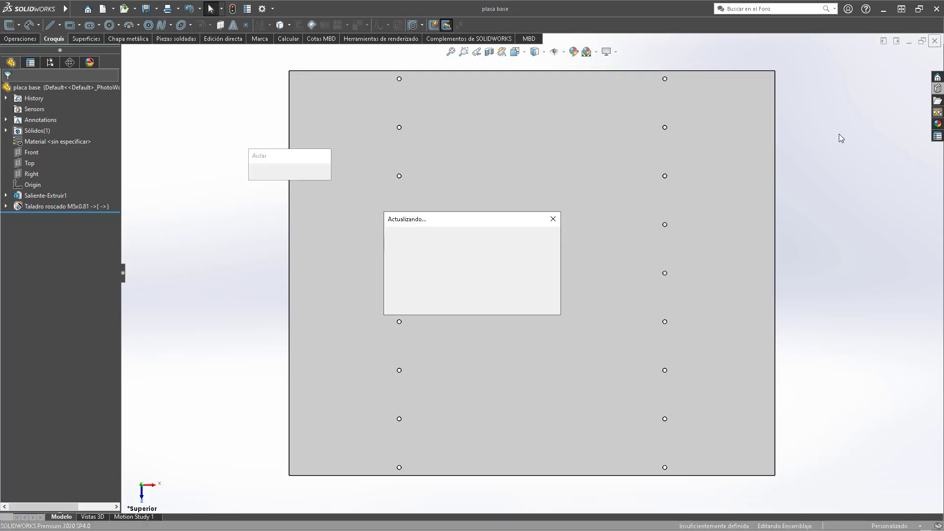
Set up a linear component pattern along two base plate edges: 2 instances at 328 mm across the rails, 9 at 60 mm along them.
scroll(495, 238, "up", 6)
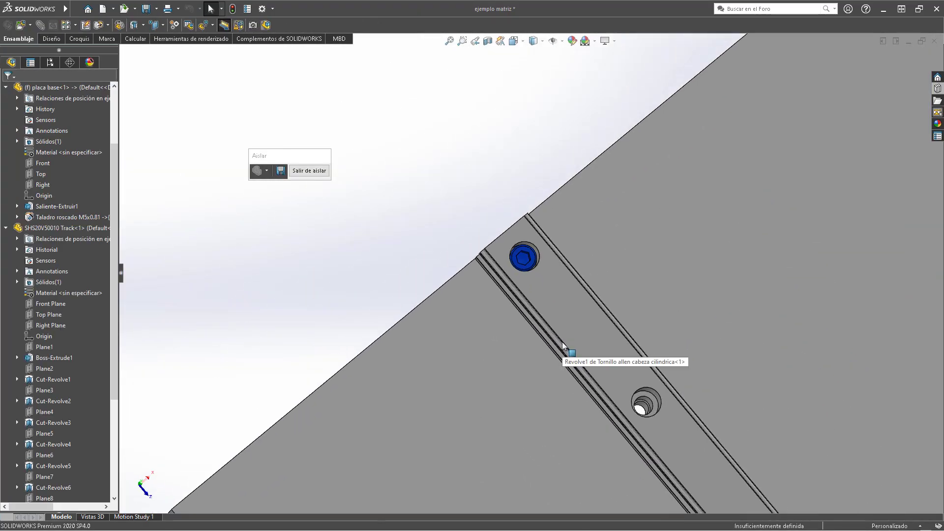
key("ctrl+5")
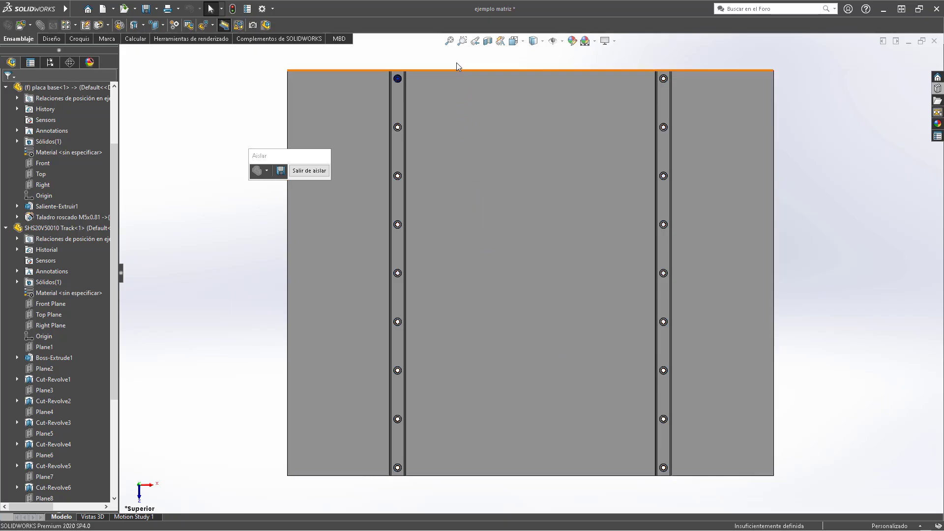
left_click(397, 79)
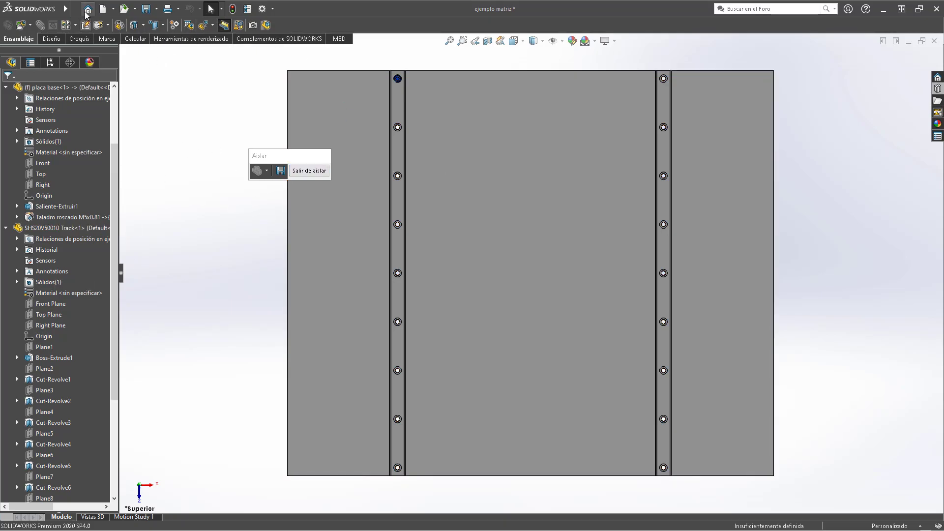
left_click(76, 25)
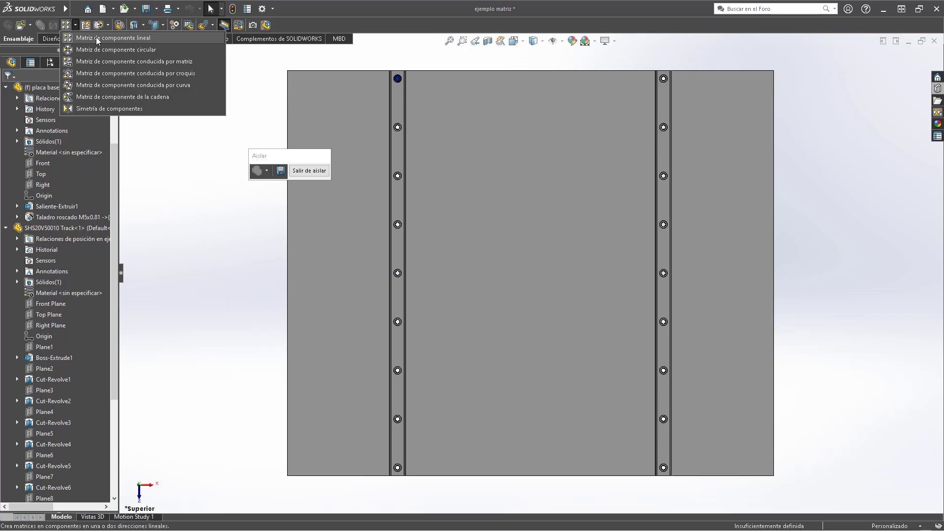
left_click(98, 39)
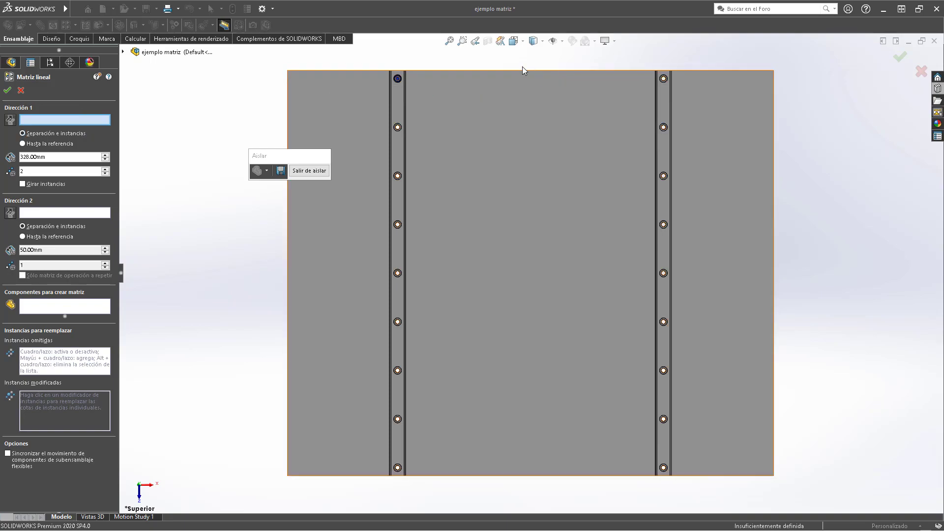
left_click(507, 70)
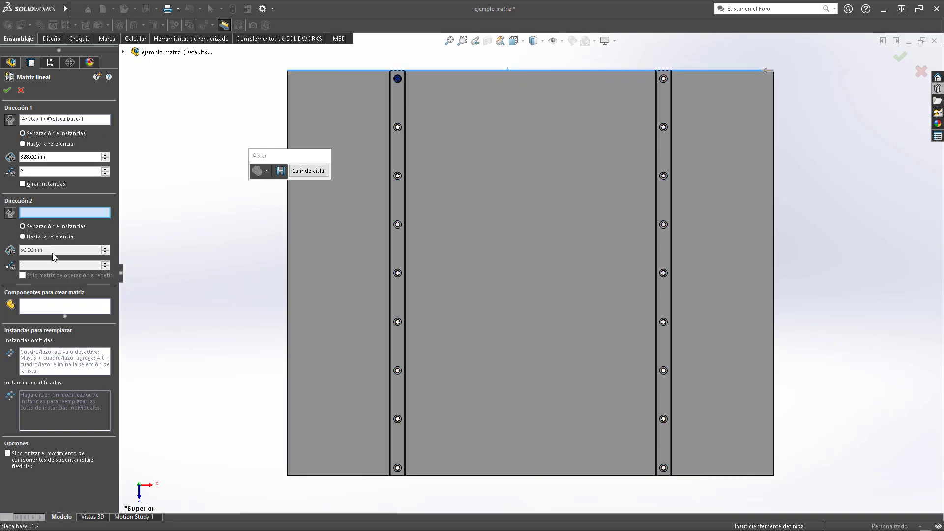
left_click(288, 274)
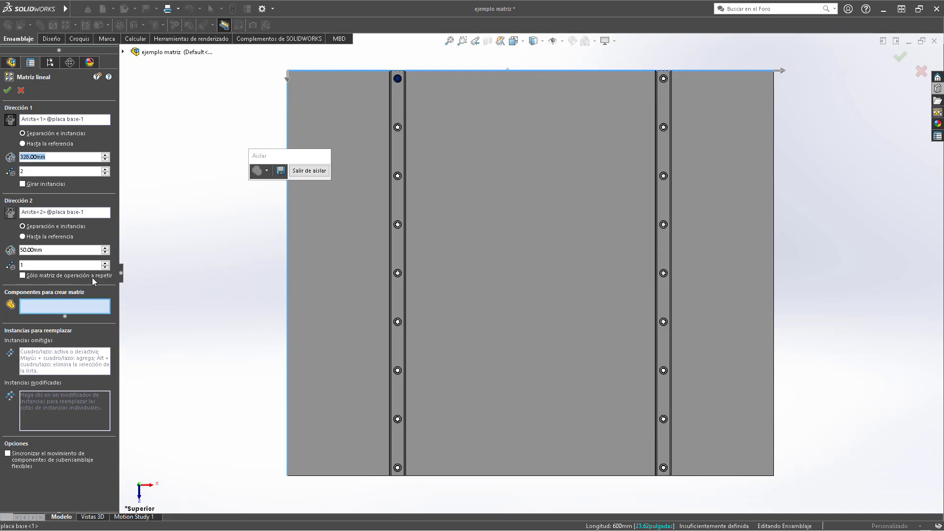
type("60")
type("9")
Pick the mounted socket head screw as the component to pattern, check the preview at both rails' holes and create the pattern.
scroll(398, 140, "down", 10)
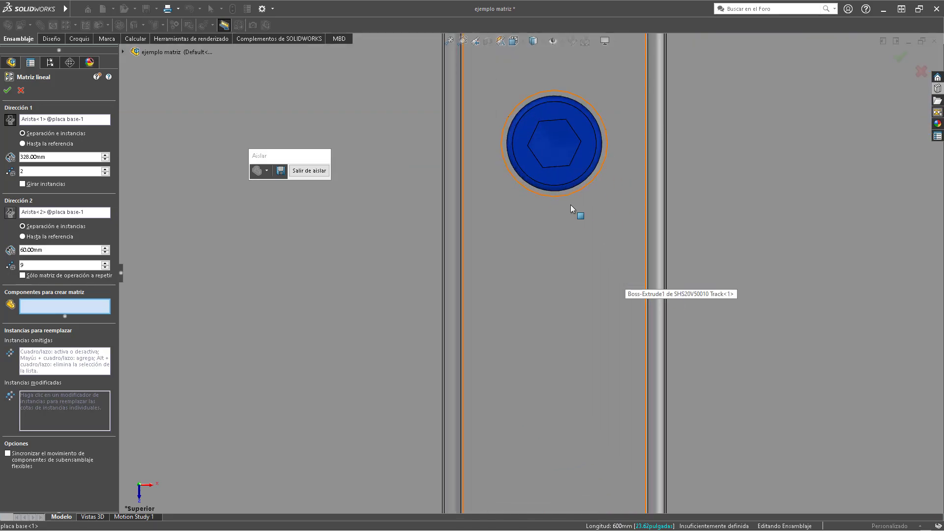
left_click(584, 170)
scroll(579, 202, "up", 10)
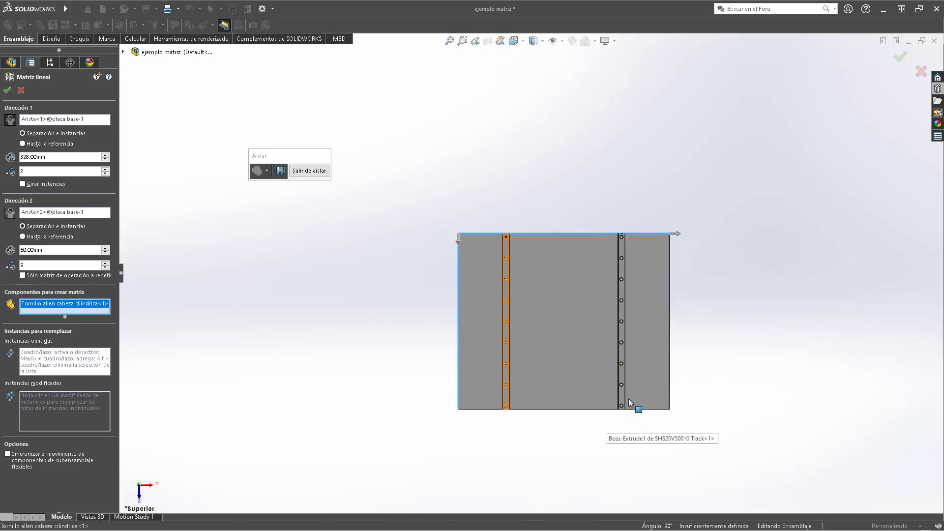
scroll(629, 399, "down", 5)
scroll(528, 249, "up", 4)
scroll(564, 143, "down", 3)
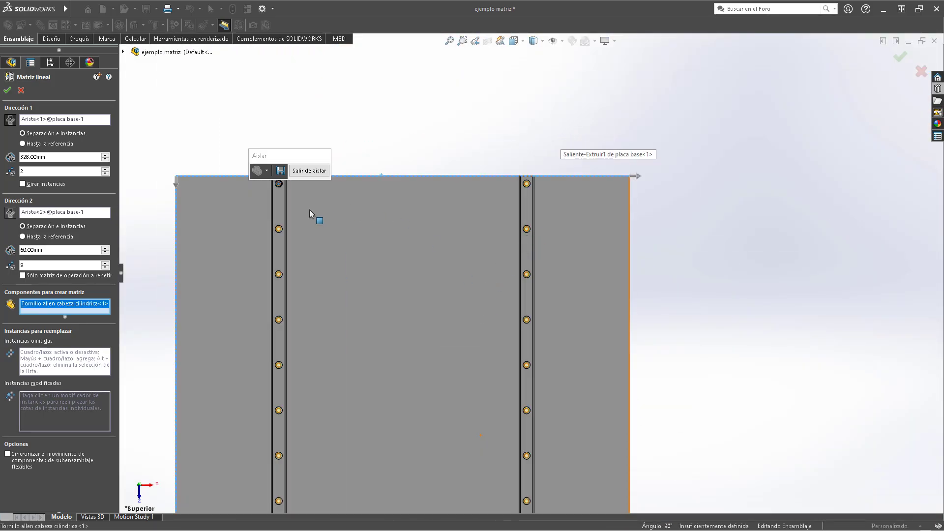
scroll(490, 264, "up", 2)
scroll(401, 383, "down", 3)
scroll(536, 446, "down", 2)
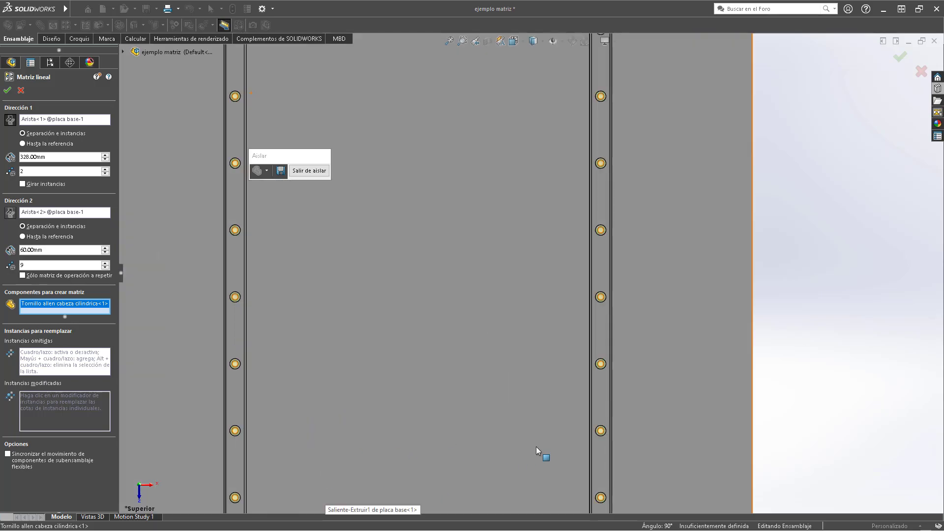
scroll(609, 412, "down", 4)
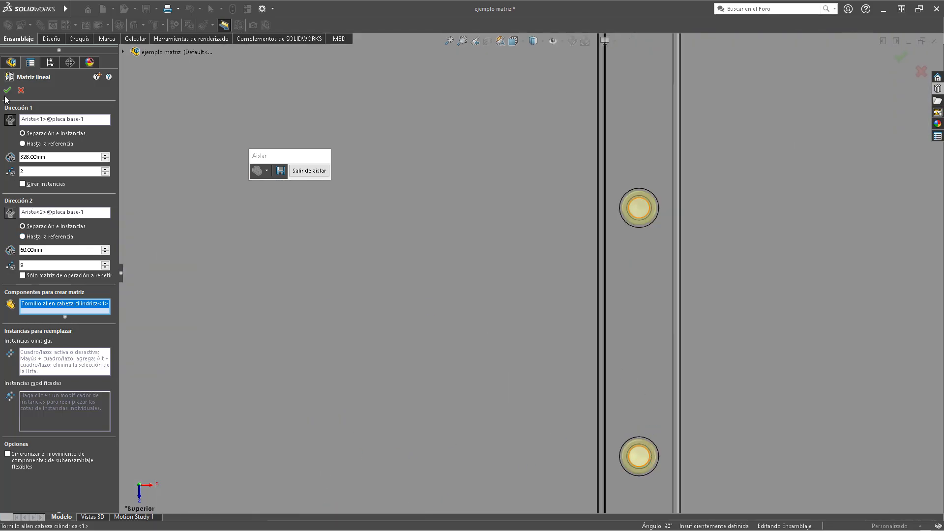
left_click(7, 90)
Collapse the expanded components and first pattern in the feature tree, and exit the isolated view.
scroll(491, 309, "up", 6)
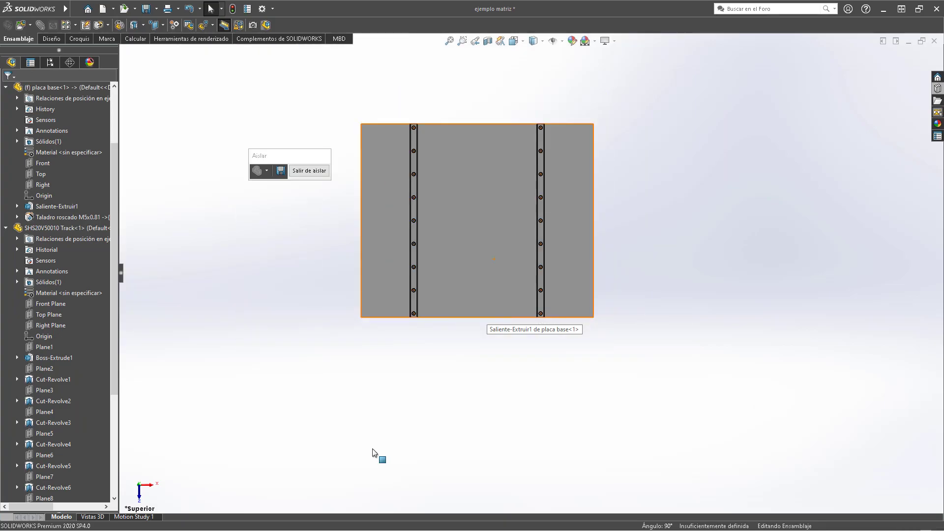
left_click(6, 228)
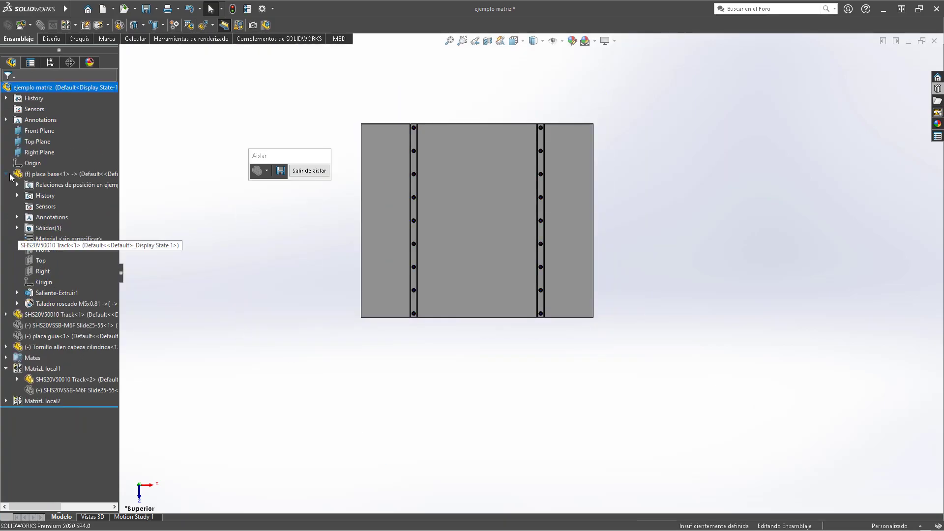
left_click(6, 173)
left_click(6, 238)
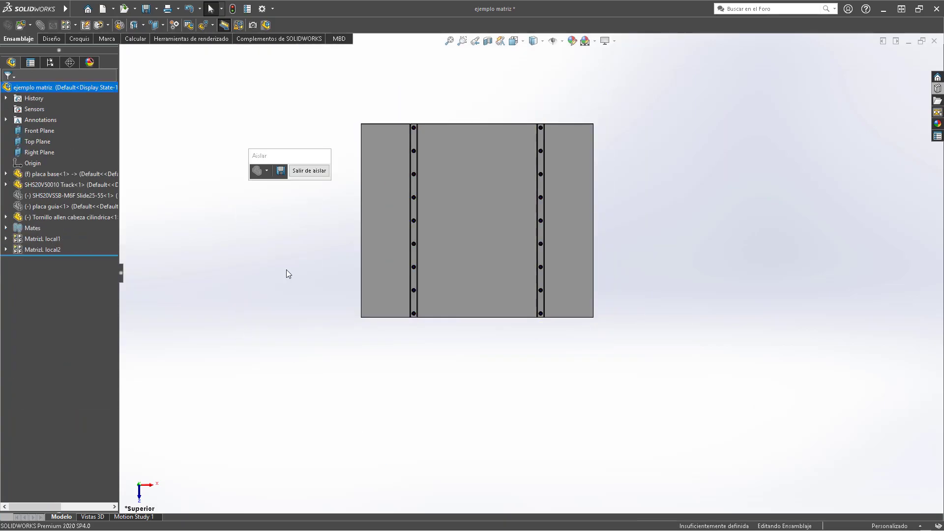
left_click(297, 173)
Examine the patterned screws in the rail counterbores up close and the whole assembly from the isometric view.
scroll(482, 214, "down", 5)
middle_click_drag(482, 214, 436, 213)
scroll(485, 200, "down", 3)
scroll(494, 363, "up", 7)
scroll(495, 364, "down", 4)
scroll(334, 334, "down", 8)
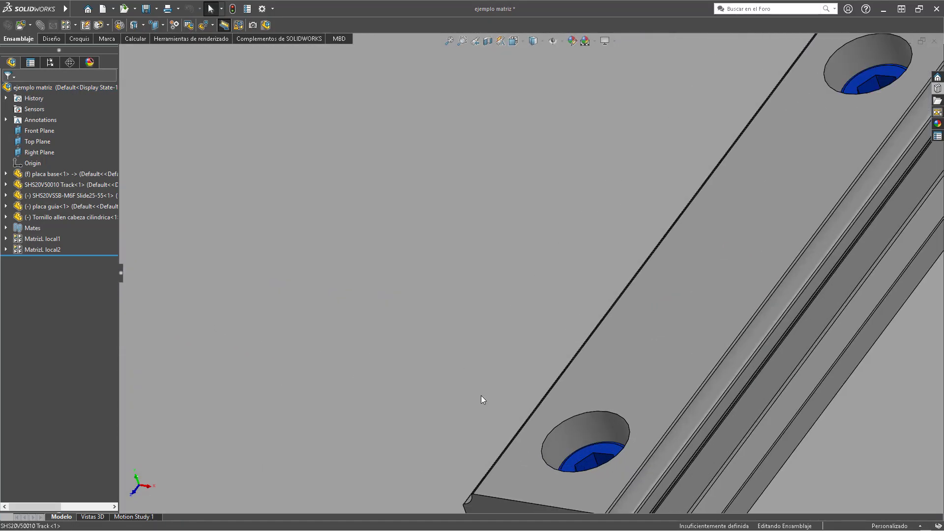
middle_click_drag(473, 396, 544, 434)
scroll(763, 358, "up", 6)
scroll(516, 363, "down", 7)
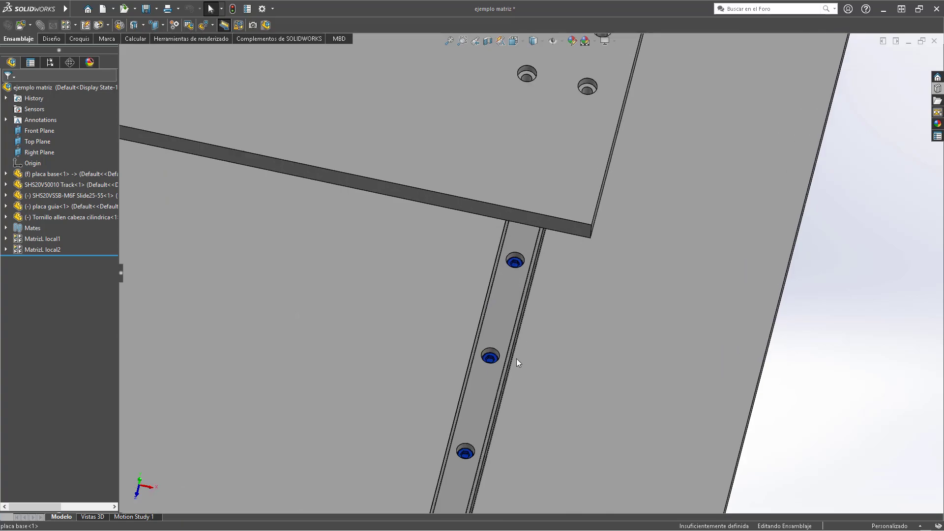
middle_click_drag(516, 363, 68, 287)
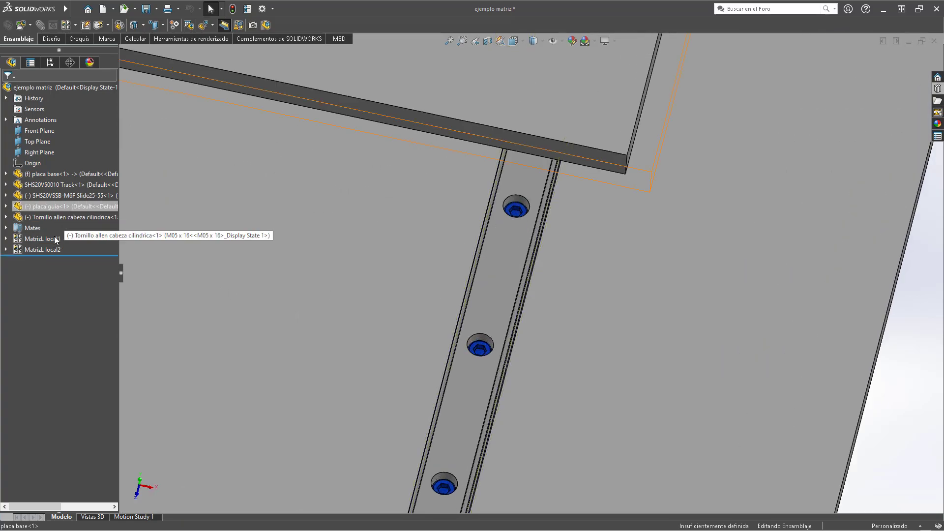
key("f")
key("ctrl+7")
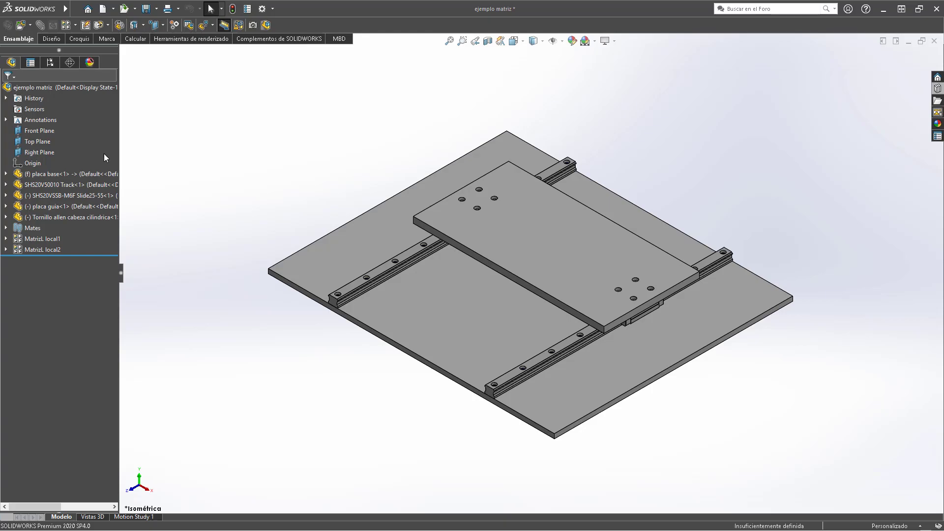
mouse_move(50, 240)
middle_click_drag(453, 122, 604, 113)
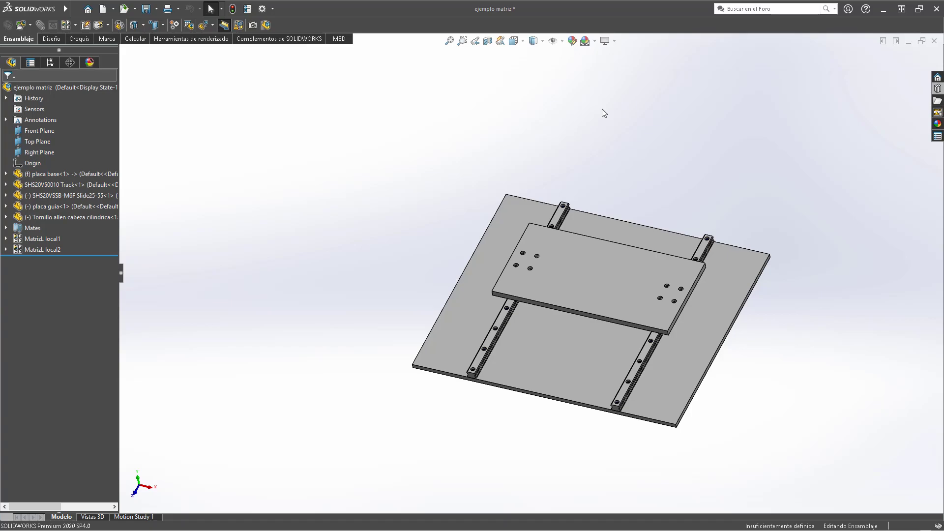
Insert the tope part into the assembly beside the base plate.
key("ctrl+F2")
left_click_drag(315, 221, 644, 216)
scroll(639, 218, "down", 4)
middle_click_drag(636, 220, 529, 194)
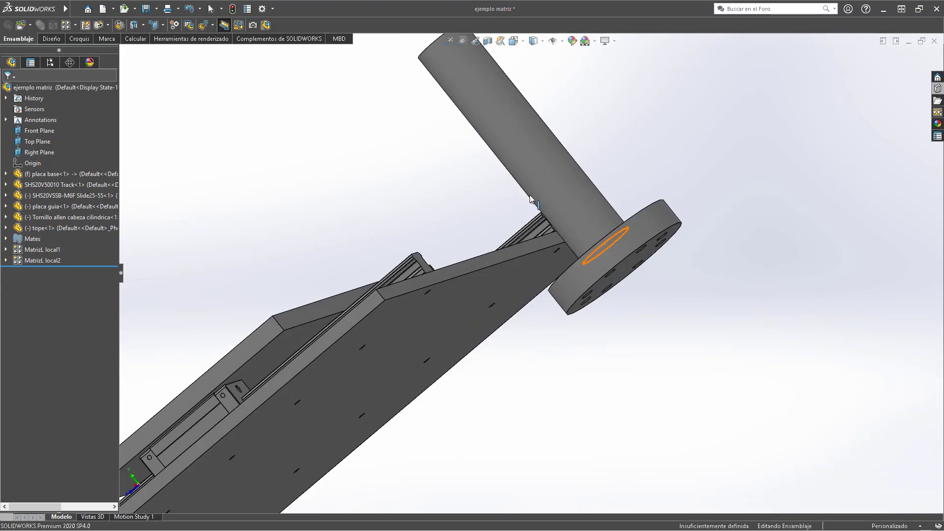
Mate the underside of the tope's flange coincident with the base plate's upper face.
left_click(619, 282)
middle_click_drag(619, 283, 543, 311)
left_click(483, 305, "ctrl")
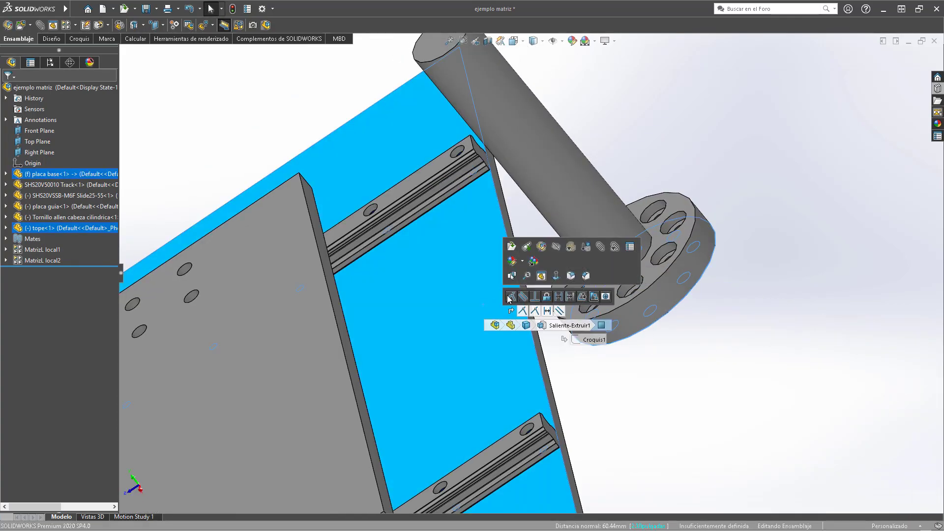
key("Escape")
key("ctrl+5")
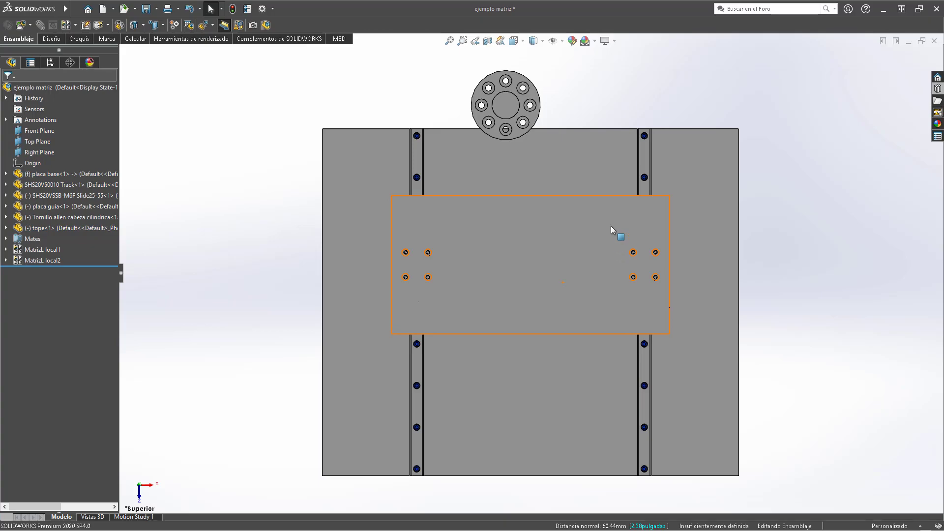
Move the tope onto the base plate between the rails near the plate's edge, and slide the guide plate away from it.
scroll(513, 129, "down", 4)
left_click(508, 123)
middle_click_drag(527, 148, 580, 270, "ctrl")
left_click_drag(578, 267, 579, 281)
left_click(601, 156)
scroll(594, 212, "up", 4)
scroll(570, 261, "down", 4)
mouse_move(444, 392)
left_mouse_down()
mouse_move(445, 441)
mouse_move(448, 370)
mouse_move(445, 439)
mouse_move(444, 386)
left_mouse_up()
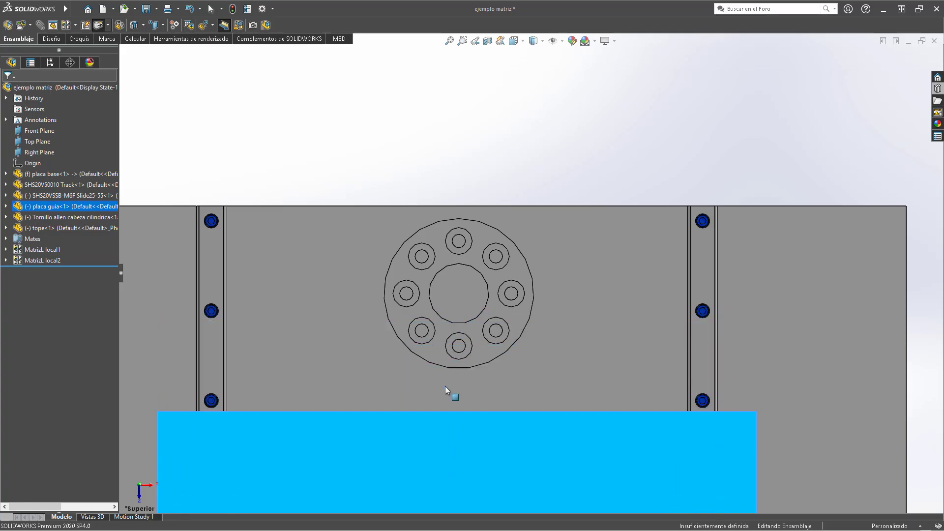
Examine the tope's ring of flange holes from above and check the distance between the flange's upper face and the base plate.
scroll(517, 270, "down", 4)
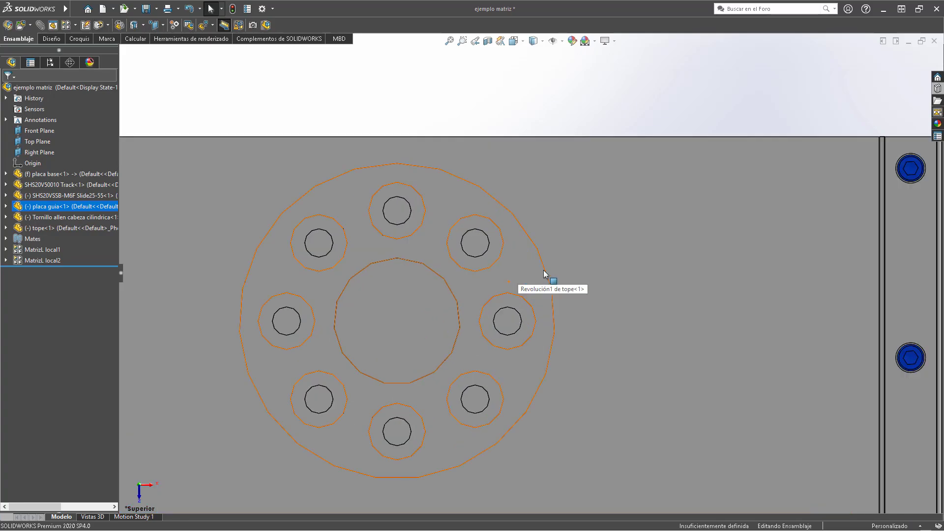
left_click(576, 97)
scroll(432, 465, "up", 2)
scroll(512, 246, "up", 5)
scroll(513, 242, "down", 4)
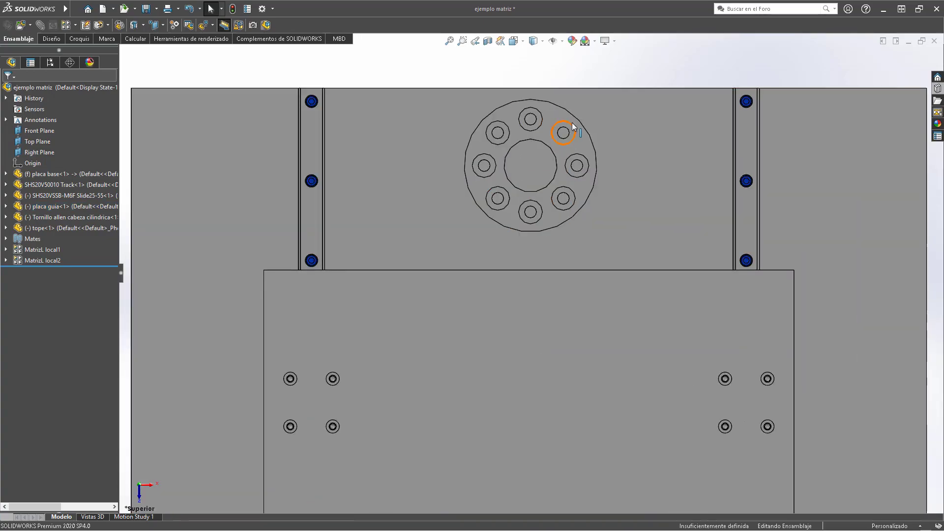
scroll(571, 147, "down", 3)
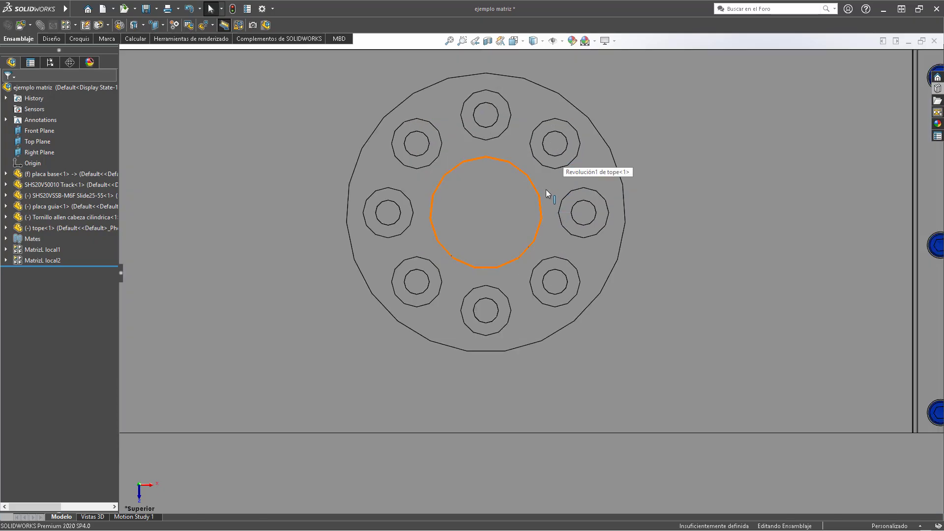
left_click(564, 184)
left_click(680, 157, "ctrl")
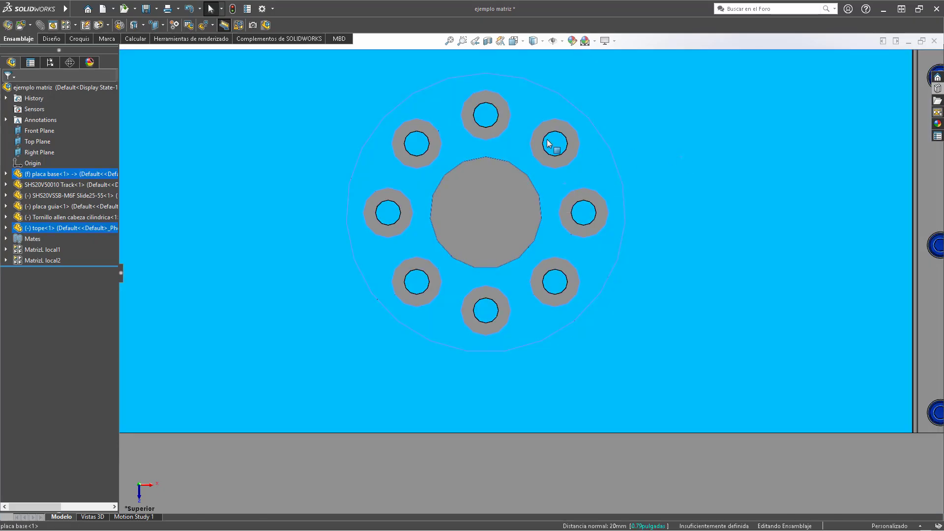
scroll(497, 297, "up", 8)
key("Escape")
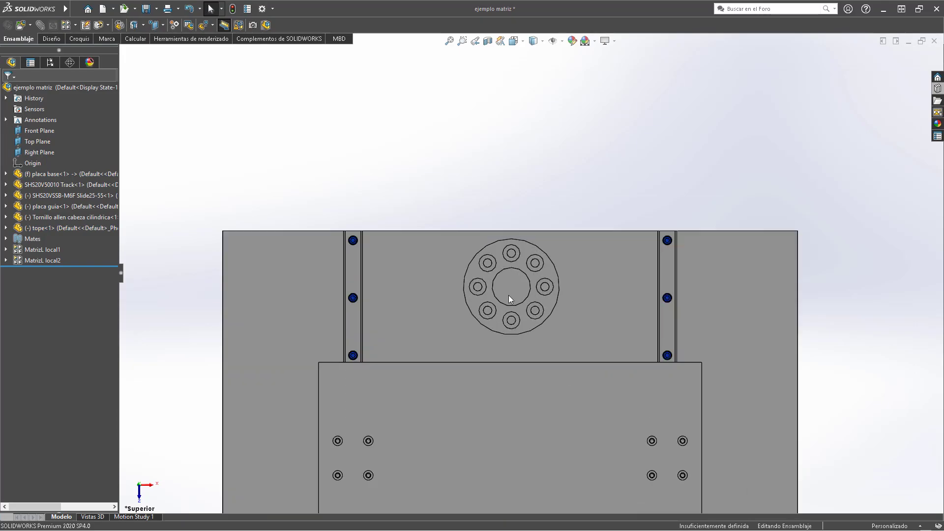
Mate the tope's Right plane centred between the two opposite side faces of the base plate.
left_click(510, 278)
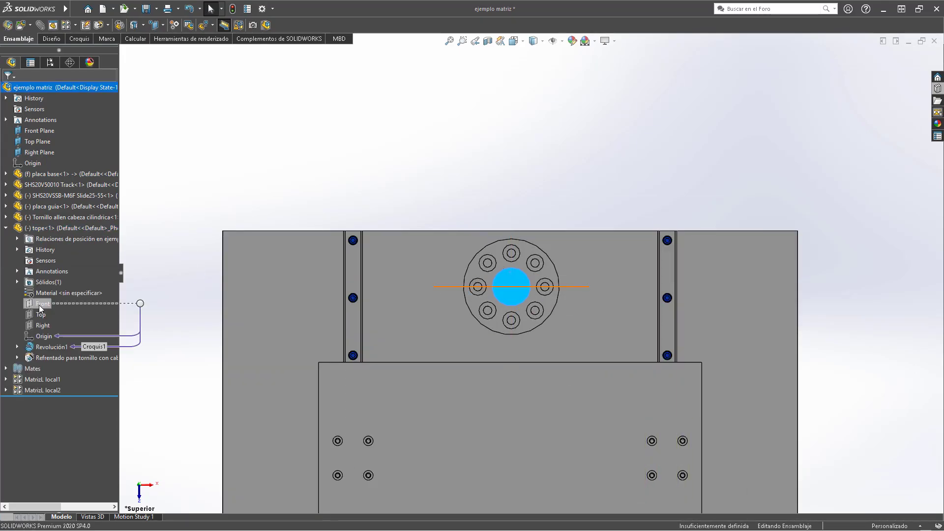
left_click(38, 326)
scroll(196, 249, "down", 8)
left_click(314, 281, "ctrl")
scroll(433, 283, "up", 6)
scroll(525, 205, "down", 6)
left_click(526, 205, "ctrl")
scroll(525, 205, "up", 4)
left_click(374, 179)
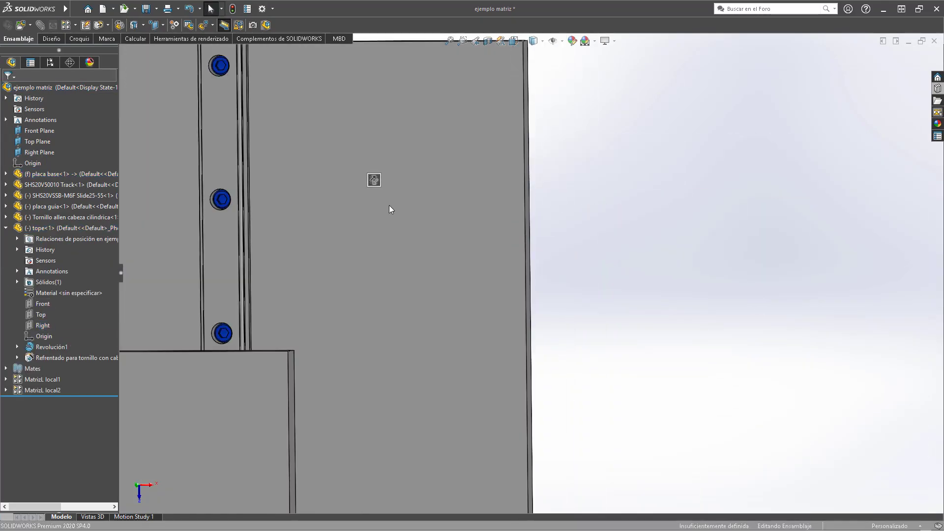
scroll(389, 205, "up", 4)
scroll(565, 123, "down", 5)
left_click(590, 95)
Add a 60 mm distance mate between the tope's Front plane and the nearby edge face of the base plate.
left_click(43, 303)
middle_click_drag(531, 98, 543, 167)
left_click(520, 183, "ctrl")
left_click(595, 176)
type("6")
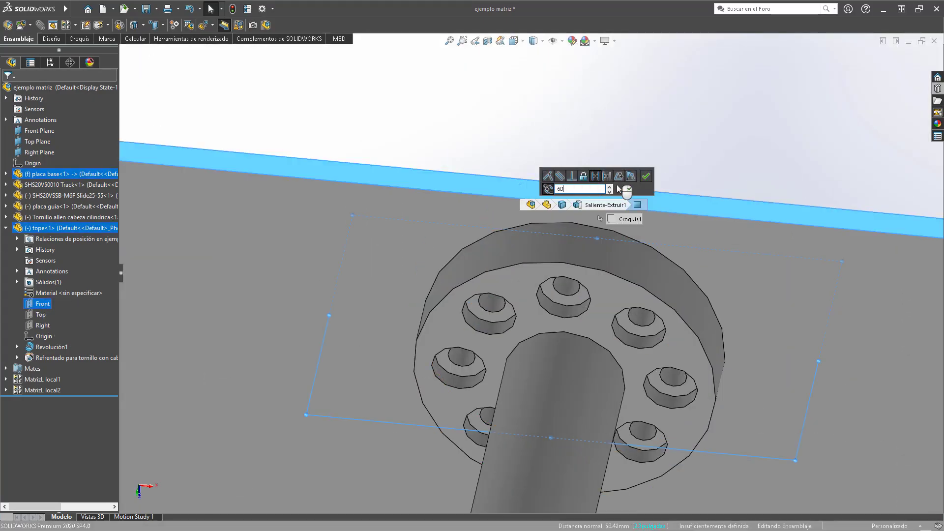
type("0")
key("Return")
Isolate the base plate and the tope, and edit the base plate in the context of the assembly.
key("ctrl+5")
left_click(552, 131)
left_click(698, 151, "ctrl")
right_click(737, 216)
left_click(359, 185)
left_click(436, 145)
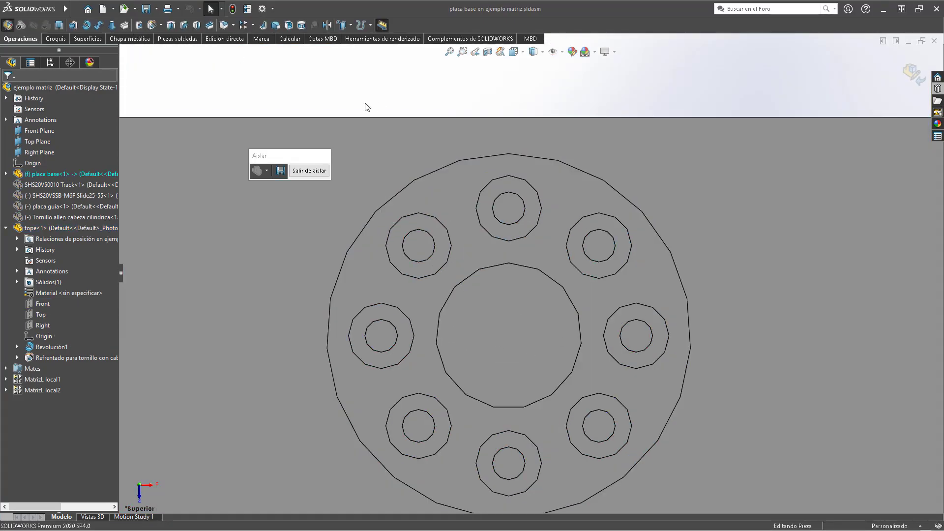
left_click(399, 159)
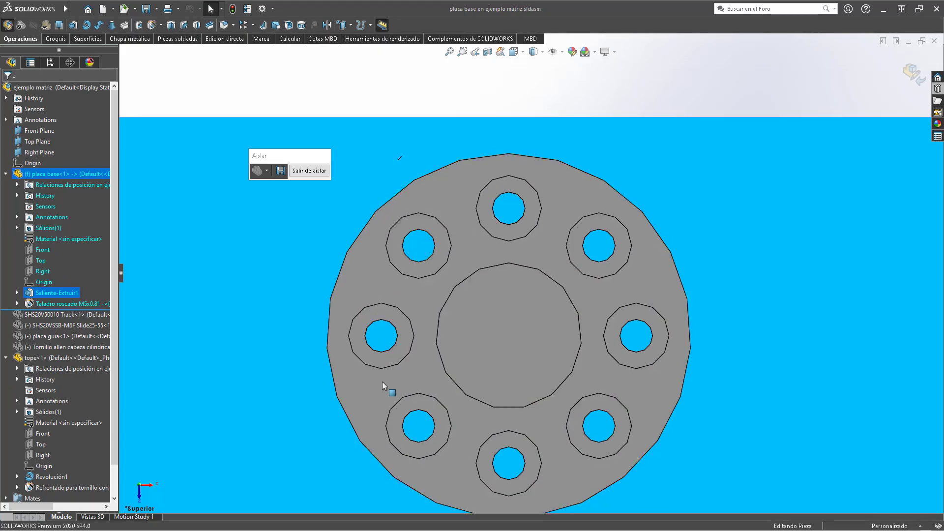
left_click(376, 79)
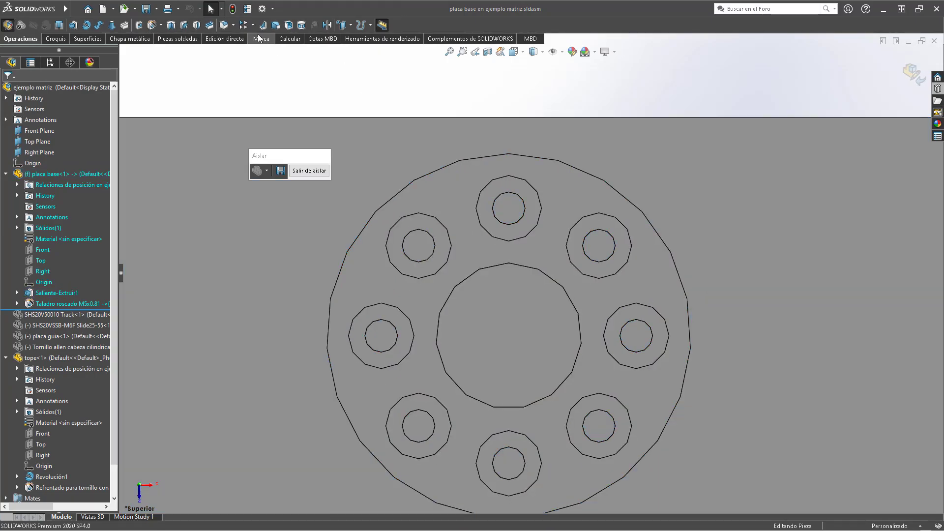
Configure a Hole Wizard tapped hole: Ansi Metric, Taladro roscado, size M8x1.25, through all, with the remove-thread option.
left_click(152, 25)
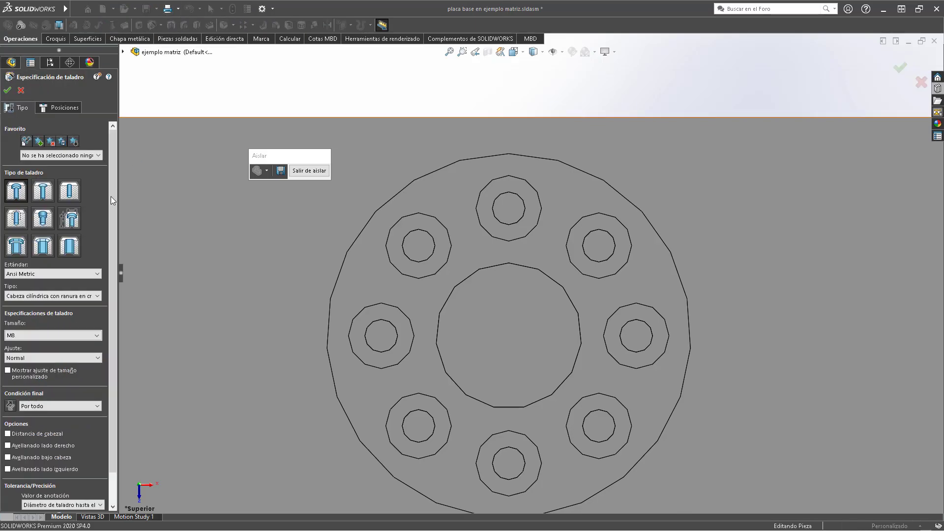
left_click(17, 218)
left_click(50, 331)
left_click(45, 353)
left_click(64, 437)
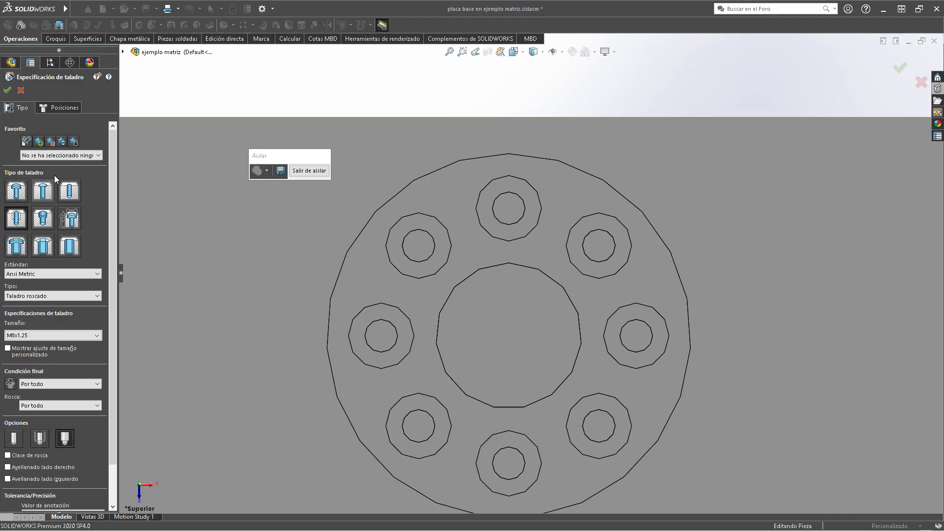
Place the tapped hole on the base plate's upper face, concentric with the flange hole nearest the plate's edge.
left_click(58, 107)
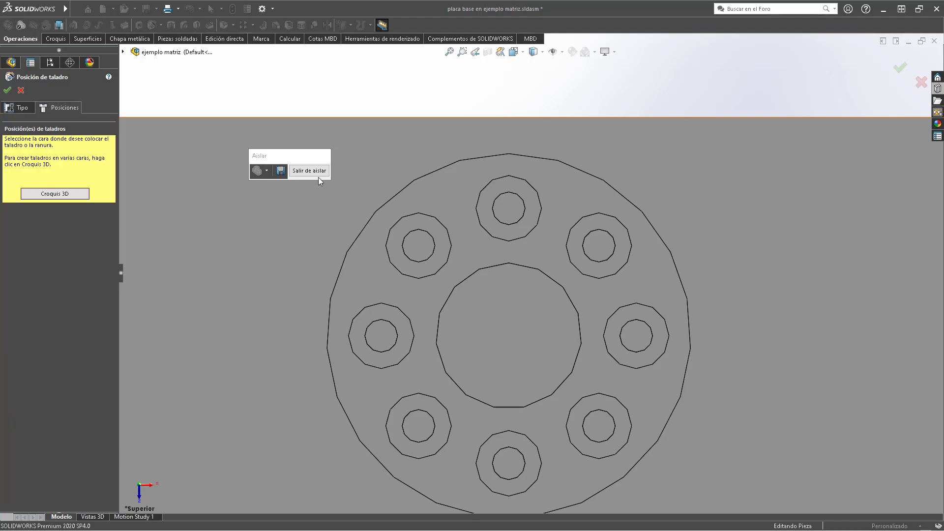
left_click(511, 208)
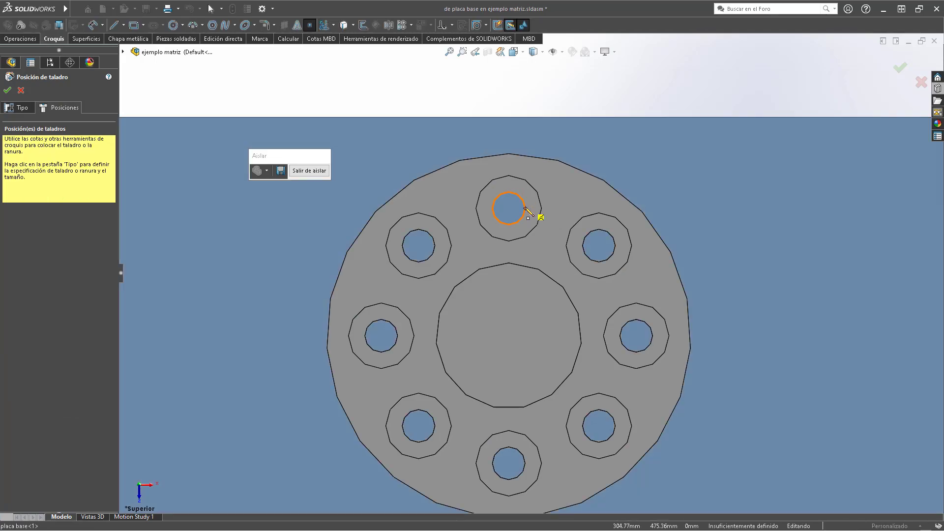
left_click(525, 209)
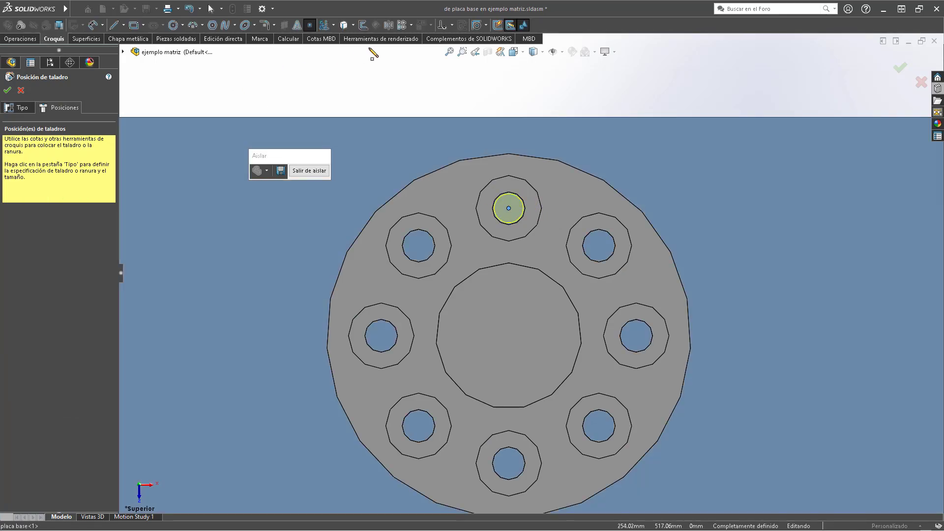
Set up a circular sketch pattern of the hole point about the tope's central shaft edge, with 8 instances over 360°.
left_click(411, 25)
left_click(444, 50)
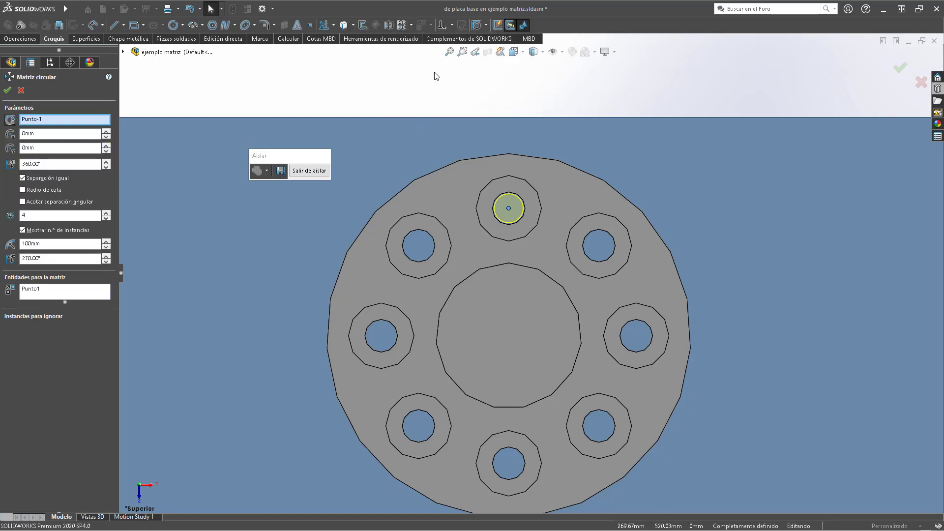
scroll(521, 236, "up", 3)
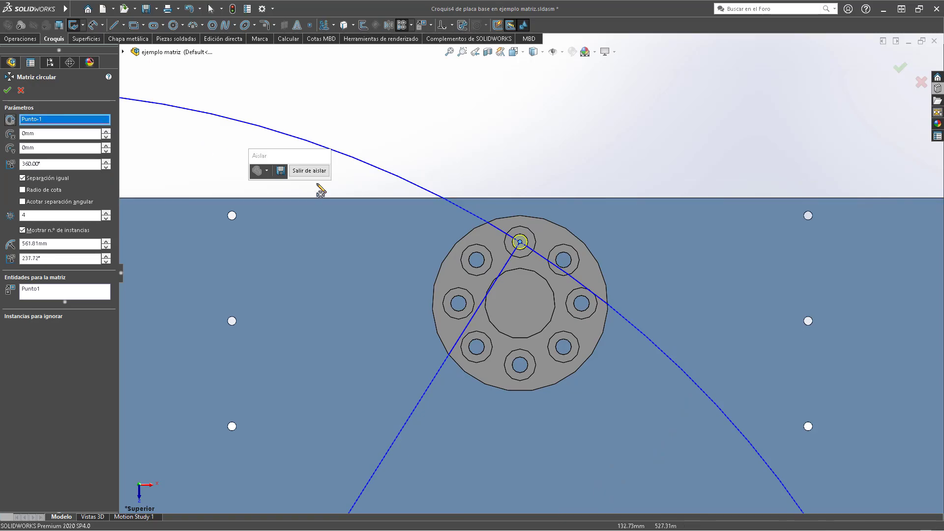
left_click(509, 274)
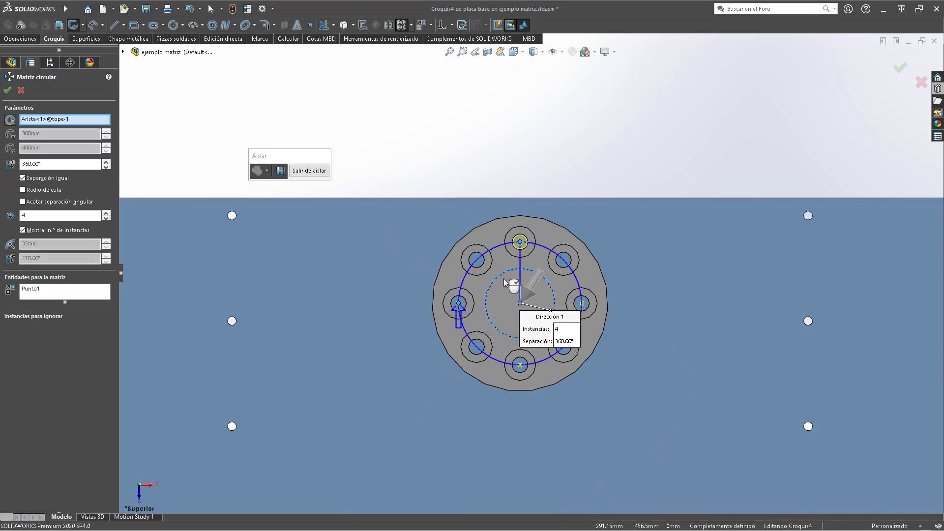
scroll(499, 299, "down", 2)
scroll(498, 298, "down", 1)
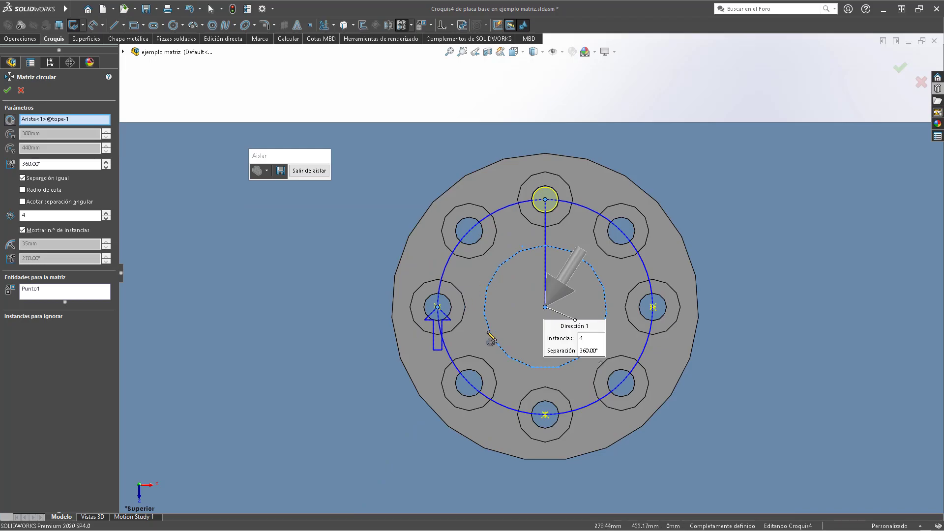
left_click(106, 213)
left_click(105, 213)
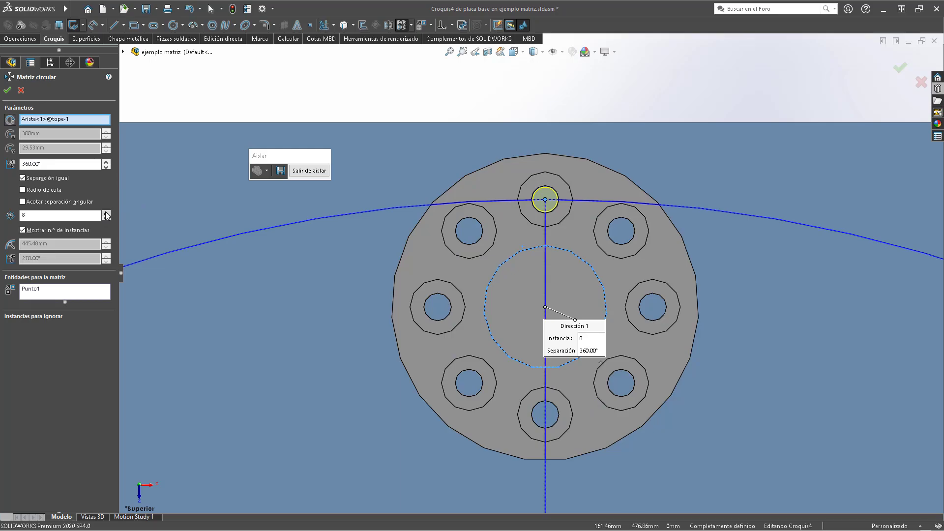
Move the displaced centre of the circular pattern onto the tope's centre and accept the pattern.
left_click(73, 290)
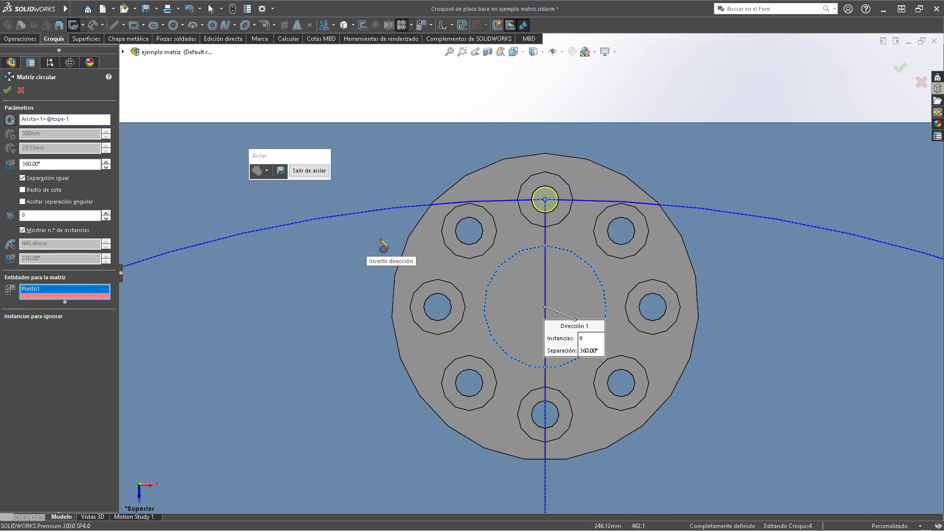
scroll(613, 339, "up", 6)
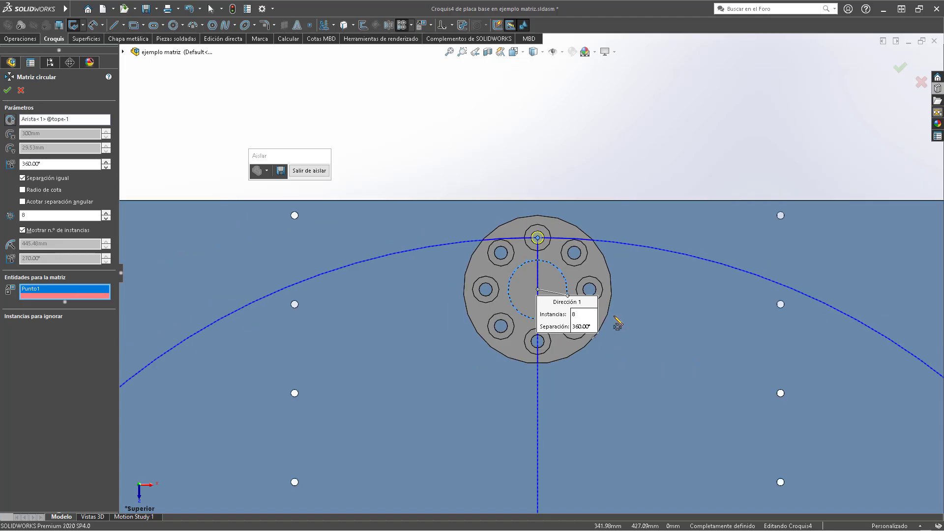
scroll(536, 301, "down", 4)
scroll(537, 305, "up", 5)
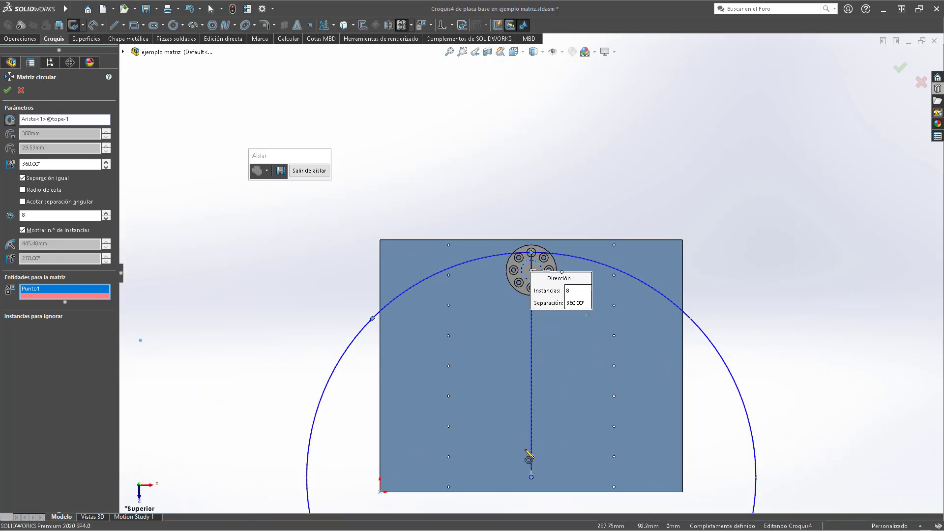
left_click(531, 477)
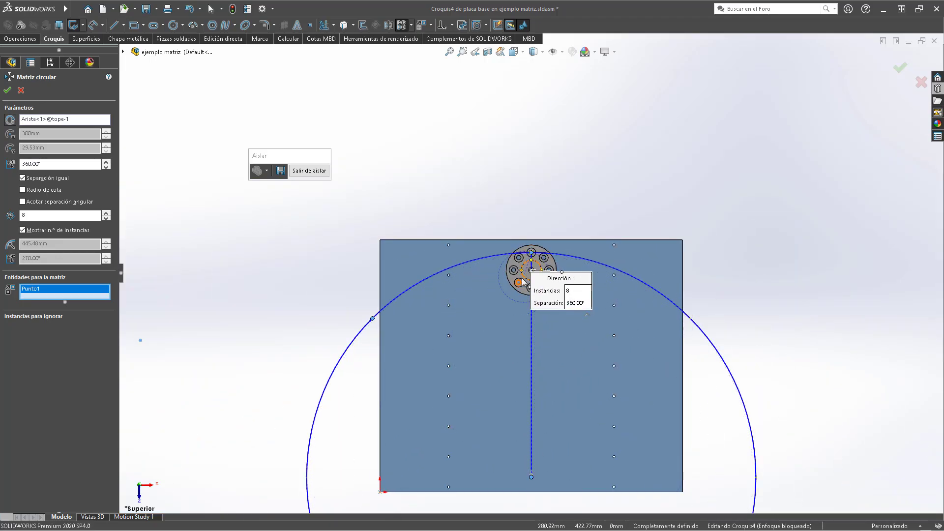
scroll(530, 277, "down", 6)
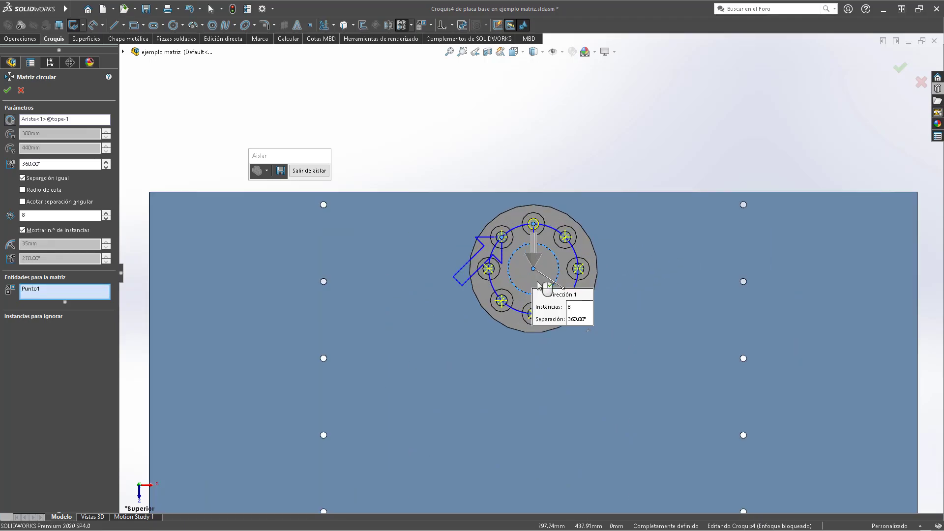
left_click(7, 91)
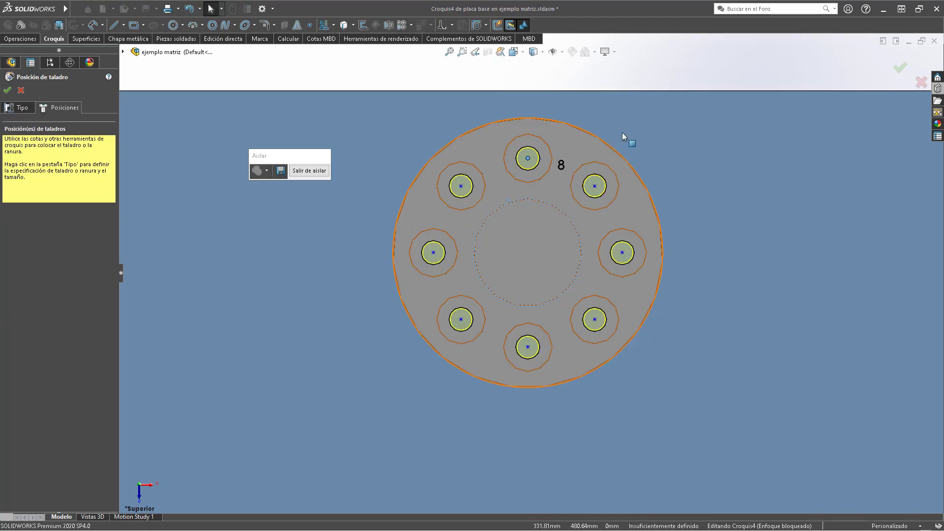
Attach a patterned point to the centre of its flange hole, then finish the tapped holes and return to the assembly.
scroll(419, 188, "down", 3)
left_click(533, 209)
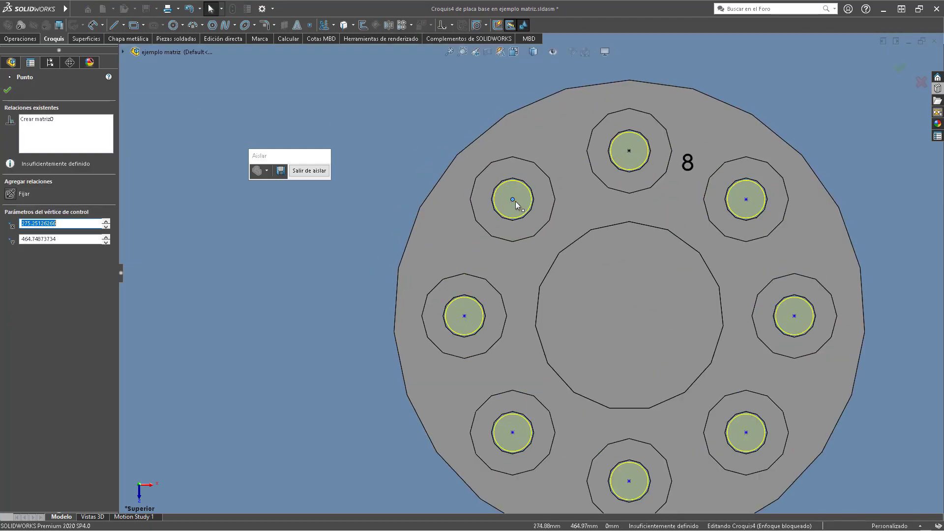
left_click_drag(534, 209, 512, 200)
scroll(516, 199, "up", 5)
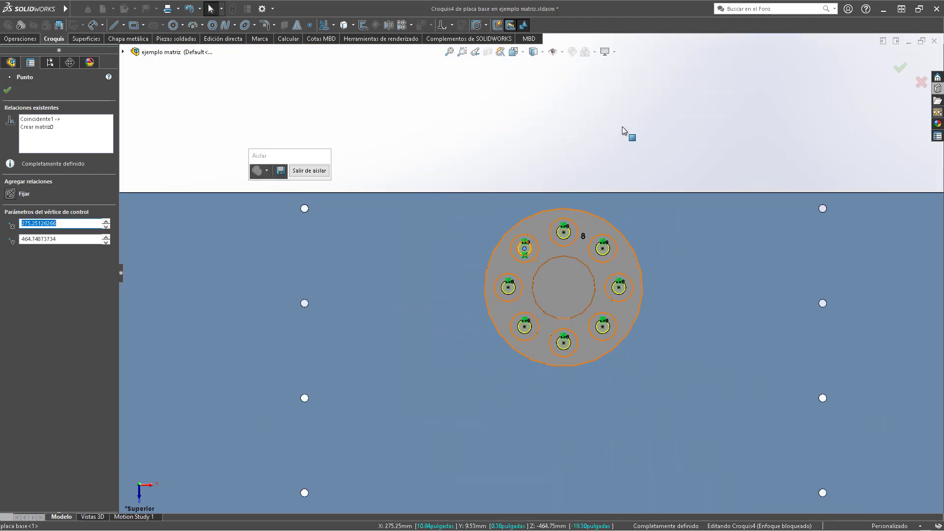
left_click(623, 126)
scroll(666, 136, "down", 2)
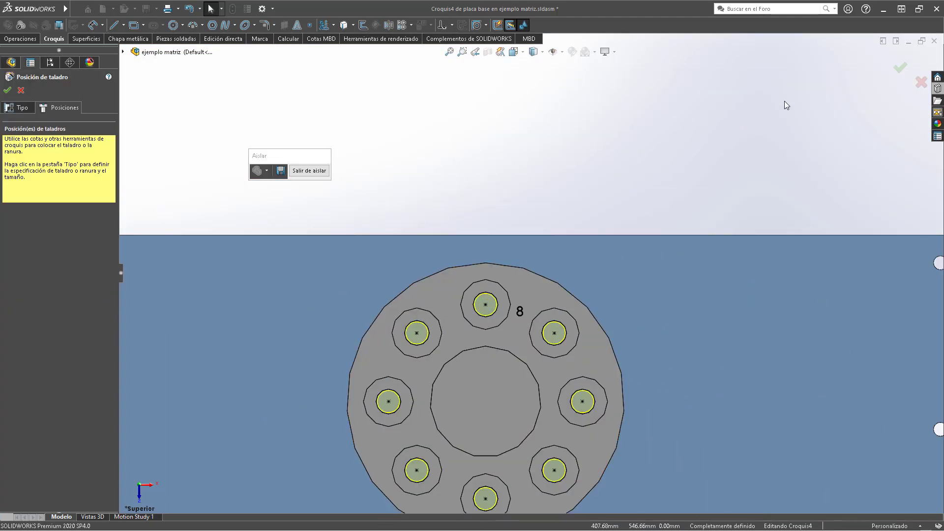
left_click(899, 68)
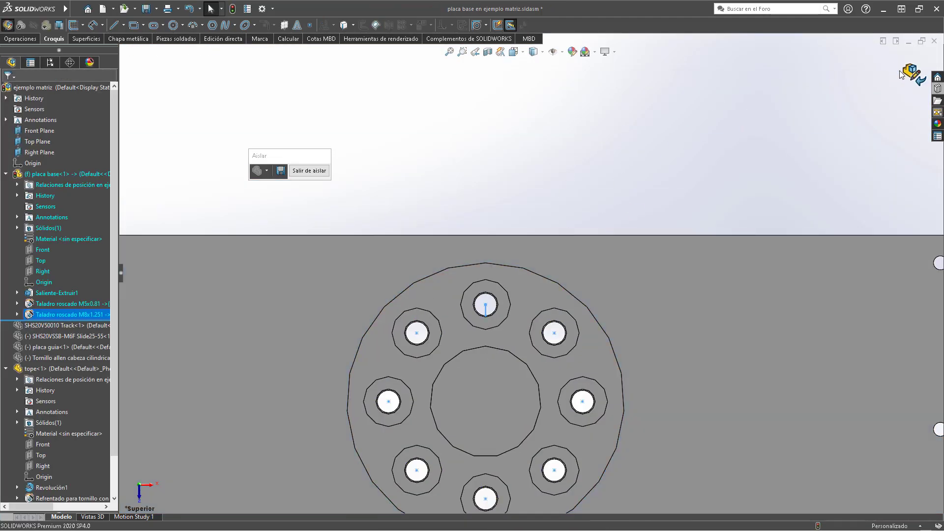
left_click(910, 74)
Examine the base plate's eight new holes through the tope's flange from above and at an angle.
scroll(550, 167, "up", 5)
scroll(543, 266, "down", 4)
scroll(543, 269, "up", 3)
scroll(522, 303, "down", 4)
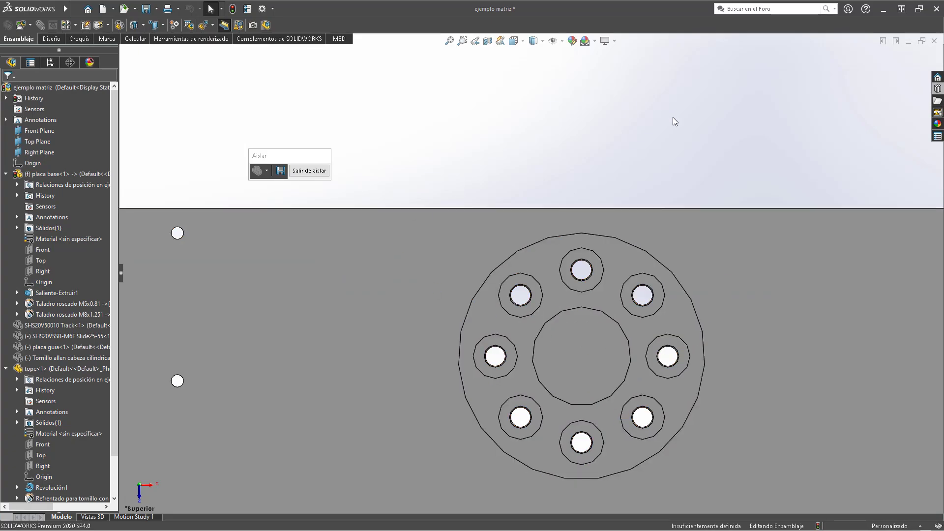
scroll(524, 285, "up", 3)
scroll(456, 276, "down", 3)
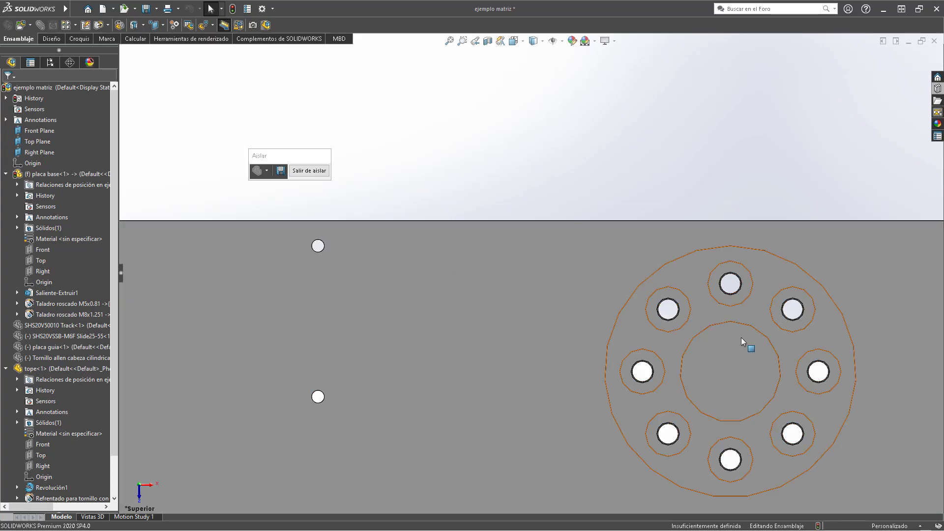
middle_click_drag(736, 314, 609, 301)
scroll(560, 223, "up", 4)
scroll(573, 228, "down", 8)
scroll(785, 197, "up", 4)
scroll(597, 244, "down", 3)
Measure the distance from a counterbore seat in the tope's flange to the underside of the base plate.
left_click(576, 234)
middle_click_drag(577, 234, 543, 238)
scroll(541, 246, "up", 4)
key("m")
middle_click_drag(647, 310, 485, 275)
left_click(797, 221)
middle_click_drag(797, 222, 820, 241)
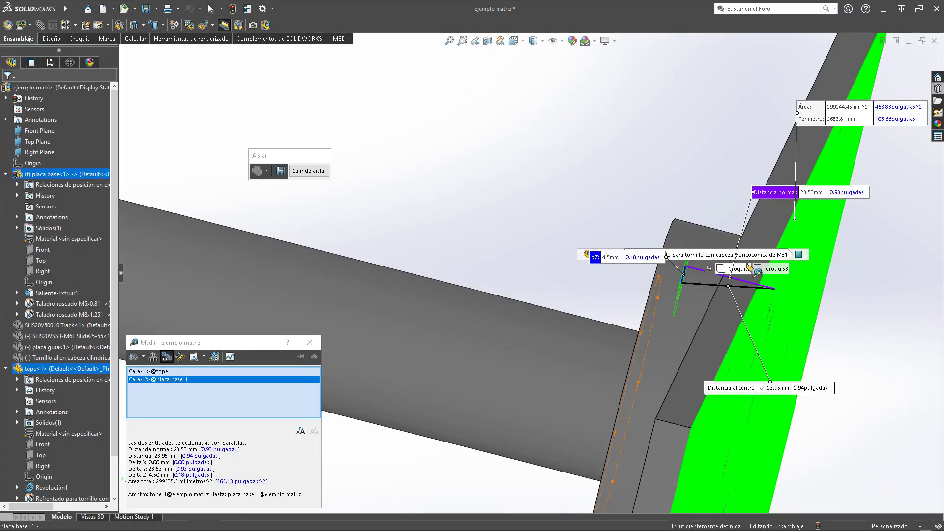
key("Escape")
Insert an M08 x 20 Allen cylindrical head screw from the Tornilleria Estandar library into one of the tope's counterbored flange holes.
mouse_move(753, 179)
middle_mouse_down()
mouse_move(804, 209)
mouse_move(854, 218)
middle_mouse_up()
left_click(937, 89)
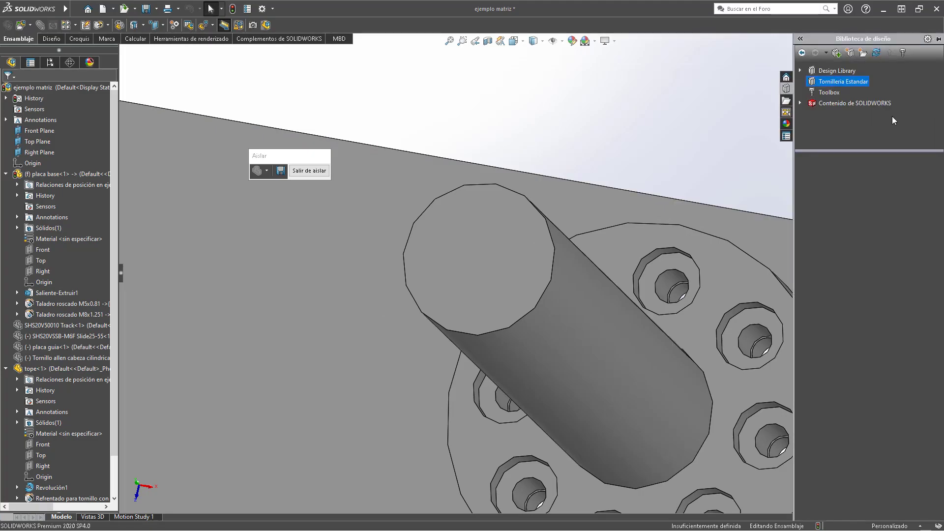
left_click_drag(887, 281, 675, 265)
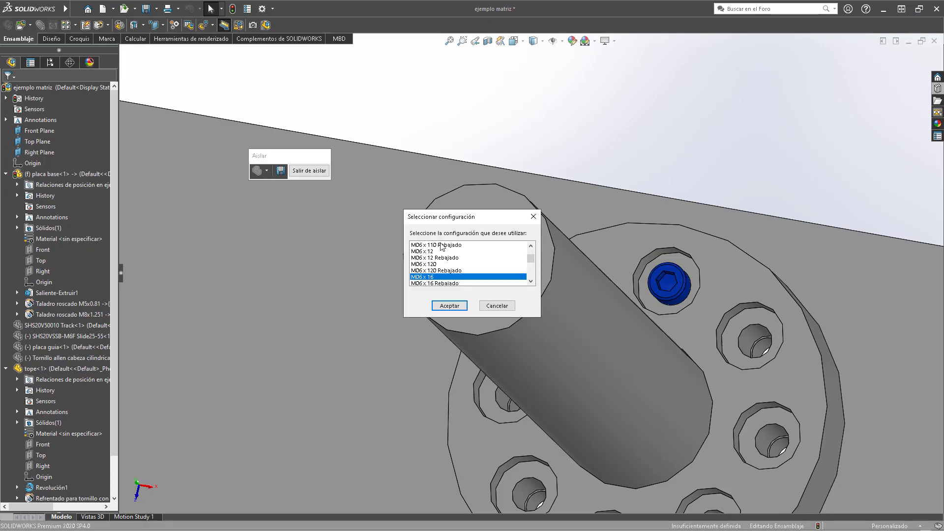
scroll(468, 283, "down", 5)
scroll(468, 275, "down", 5)
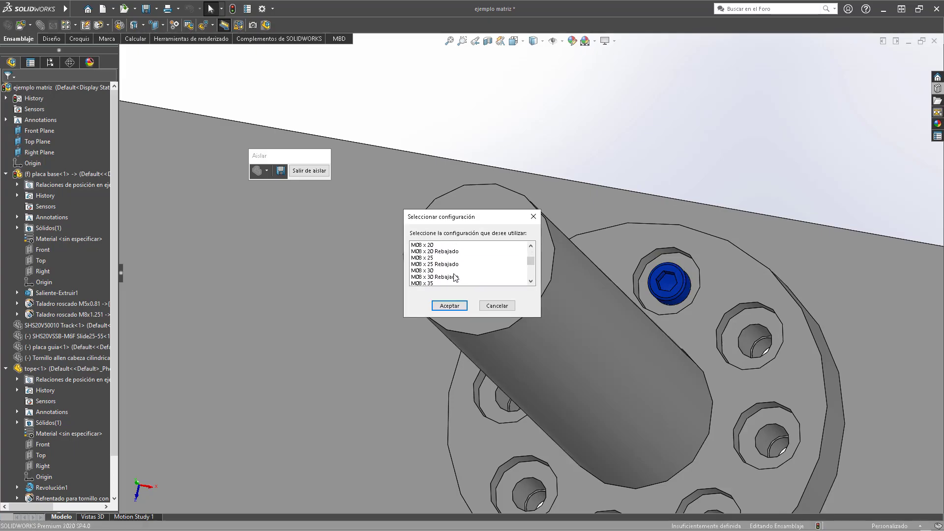
scroll(450, 264, "up", 1)
left_click(428, 264)
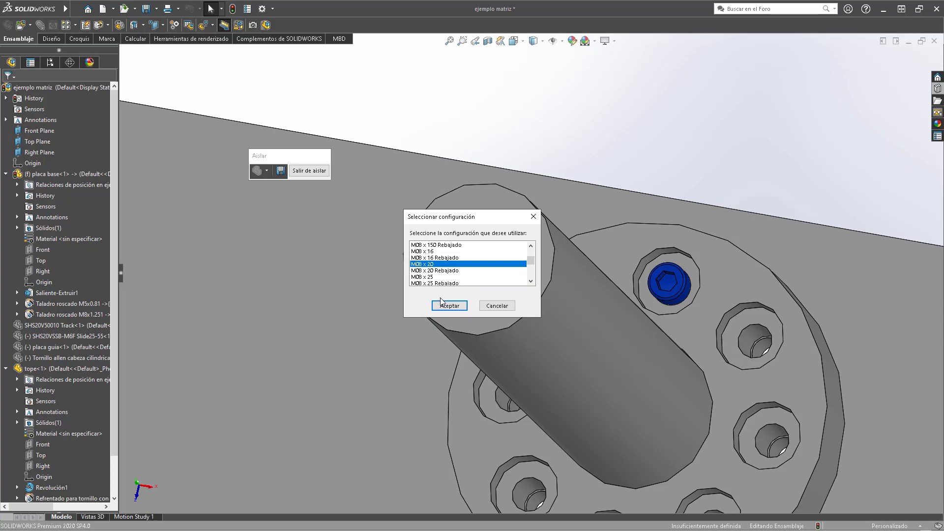
left_click(442, 304)
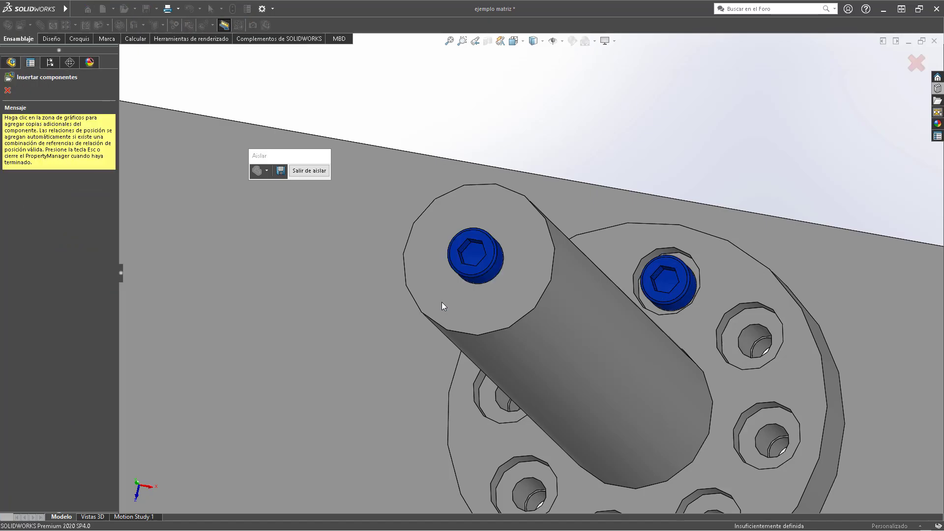
key("Escape")
key("ctrl+5")
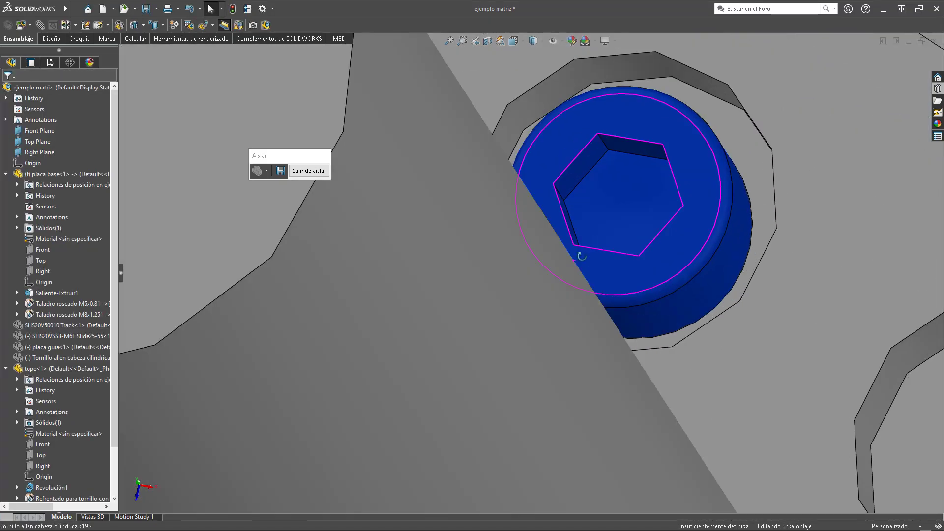
Start a circular component pattern and set the circular top edge of the tope's shaft as its rotation axis.
scroll(434, 82, "down", 6)
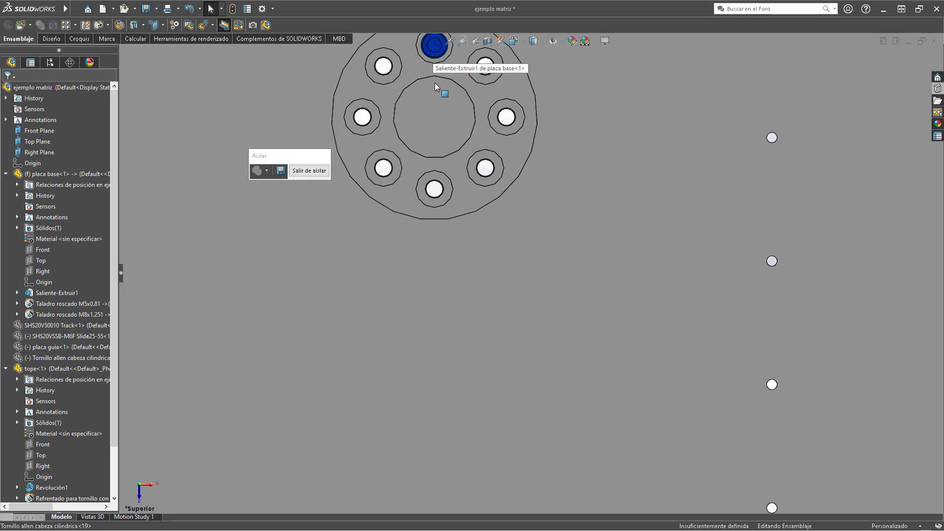
scroll(458, 102, "up", 4)
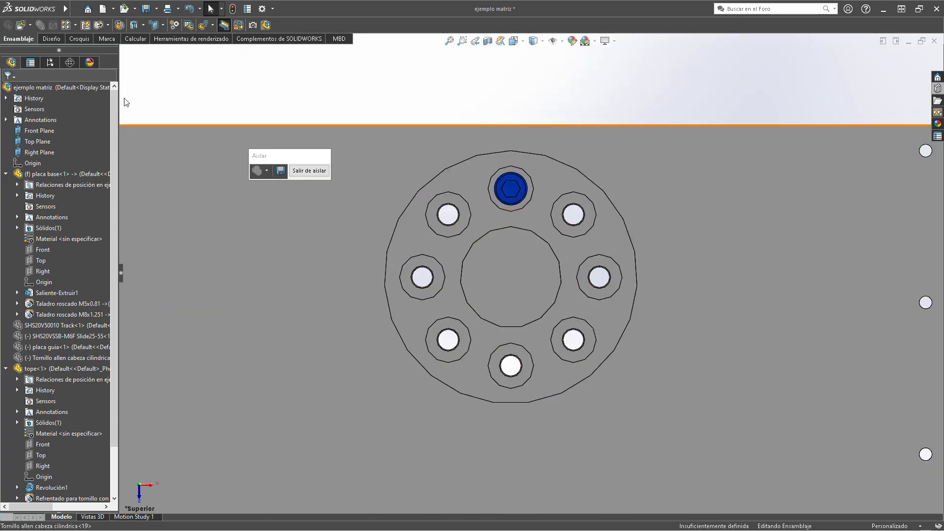
left_click(75, 23)
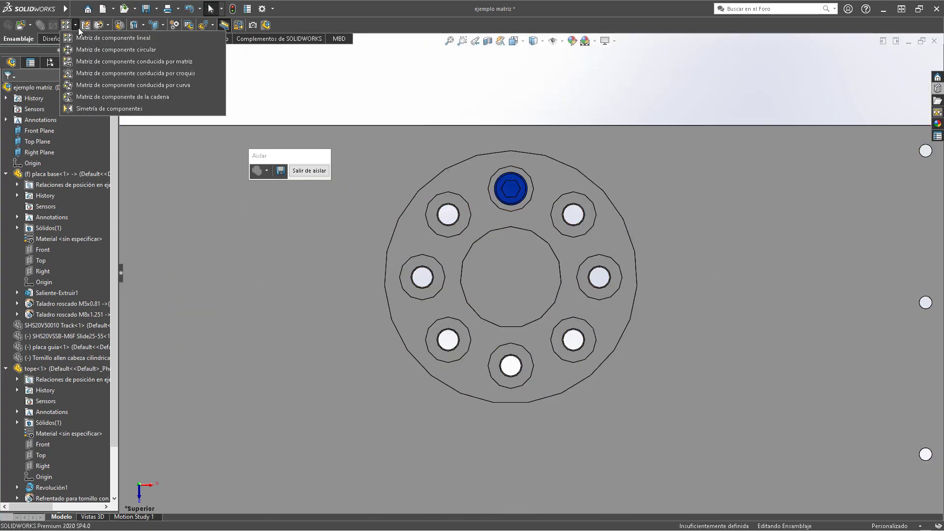
left_click(166, 49)
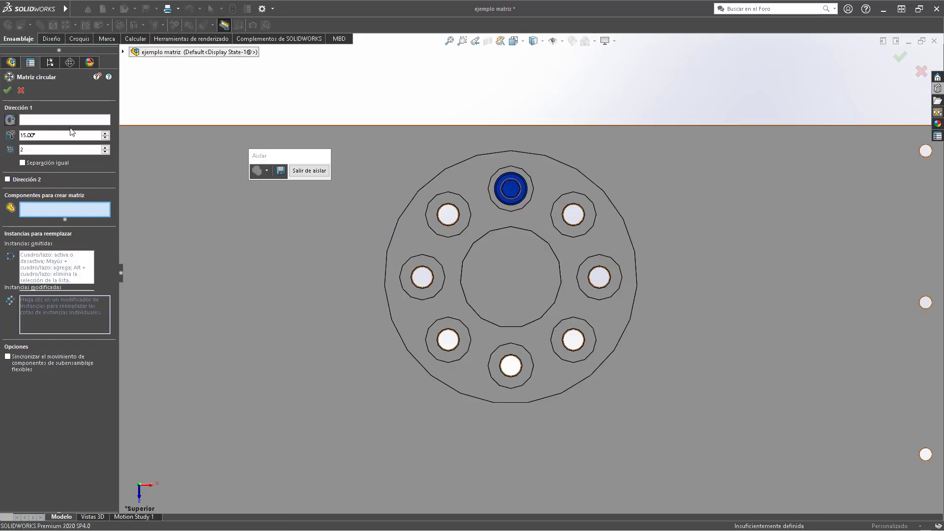
left_click(50, 123)
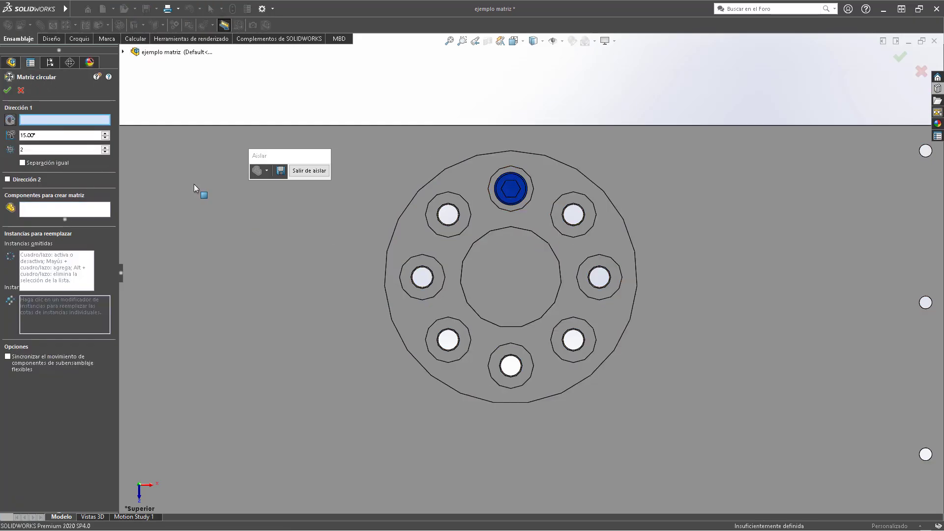
left_click(481, 241)
scroll(505, 237, "down", 1)
middle_click_drag(506, 238, 490, 215)
Choose the M8 Allen screw in the tope's flange as the component to pattern and set 8 instances.
left_click(58, 212)
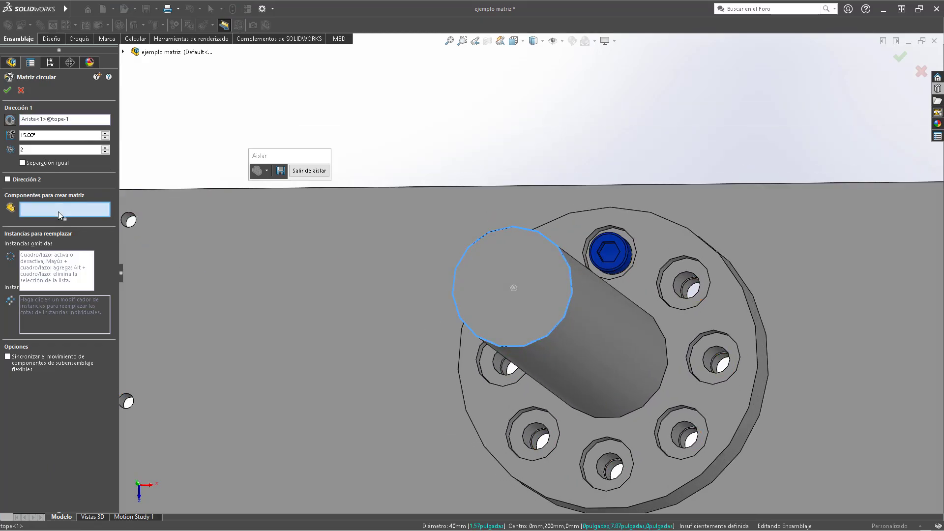
left_click(611, 242)
middle_click_drag(596, 252, 551, 216)
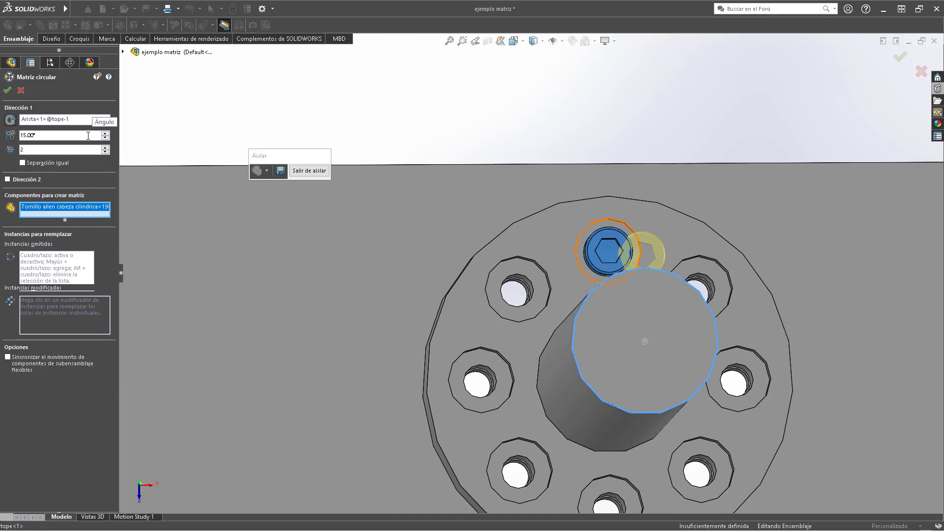
left_click(105, 148)
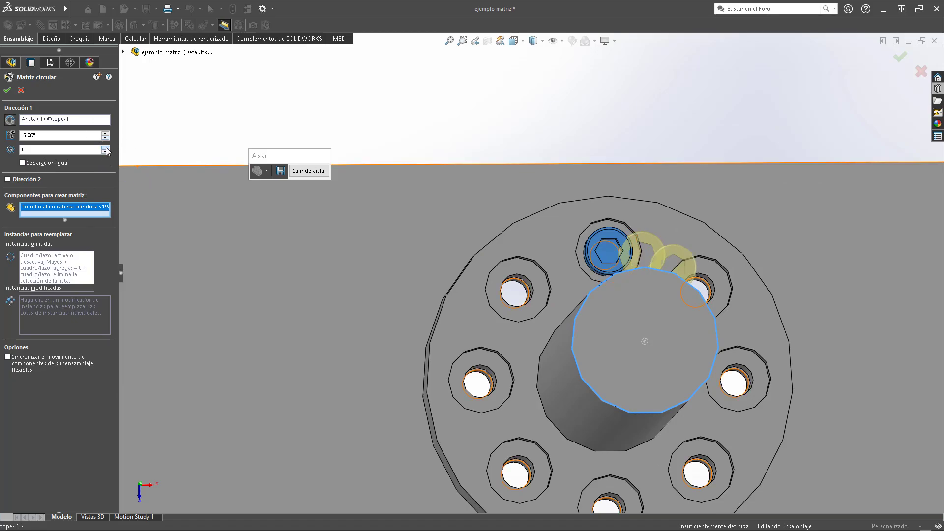
left_click(105, 148)
left_click(105, 147)
left_click(106, 148)
left_click(105, 148)
left_click(105, 147)
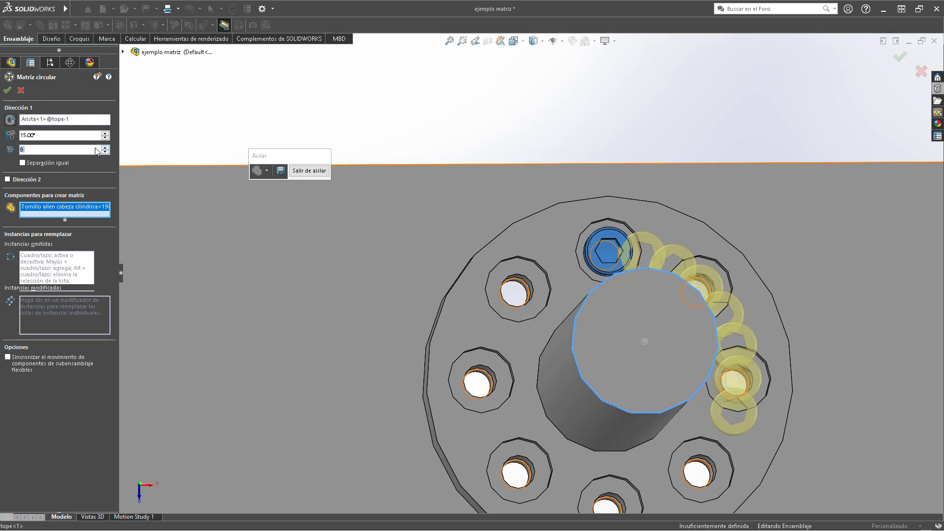
Switch to the Calculator, divide 360 by 8 to get the angular spacing, and return to the assembly.
key("shift+Tab")
key("alt+Tab")
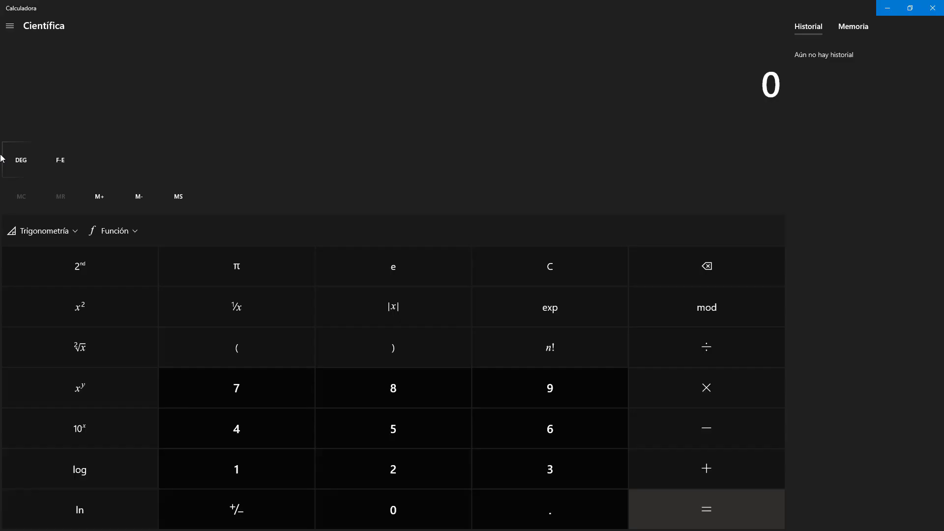
type("360")
key("slash")
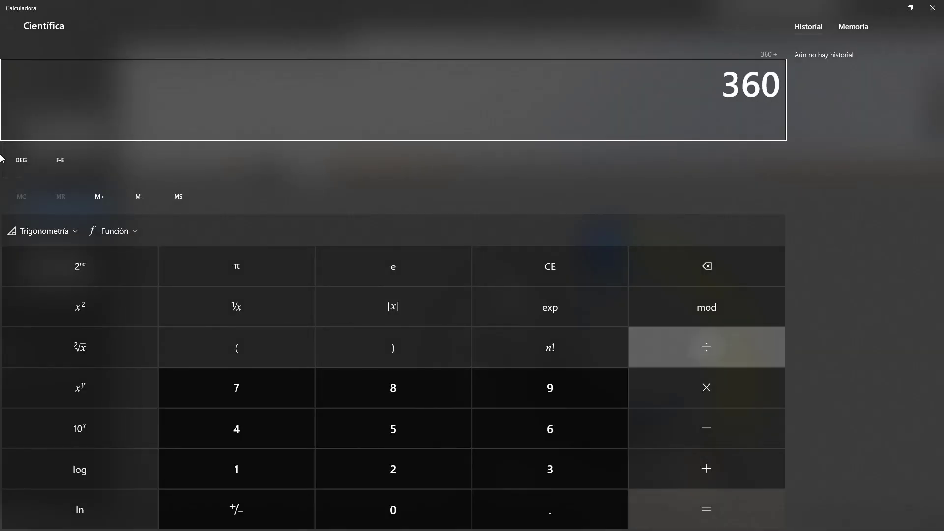
type("8")
key("Return")
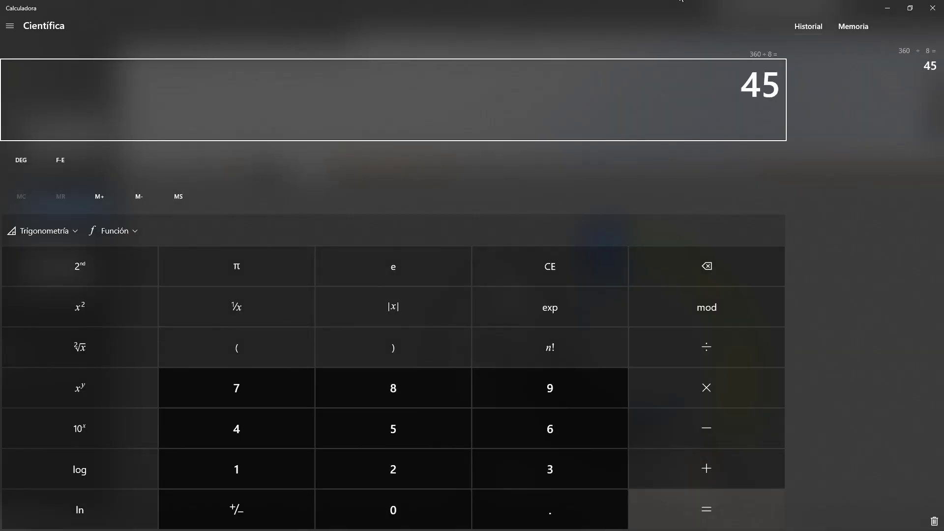
left_click(887, 7)
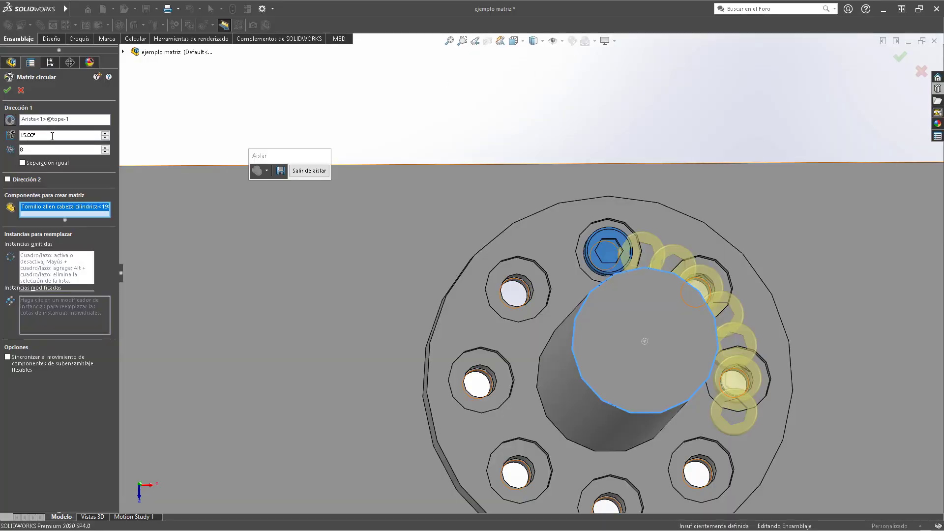
Set the angle between the patterned screws to 45° and accept the circular pattern.
left_click_drag(40, 135, 1, 142)
type("45")
key("Return")
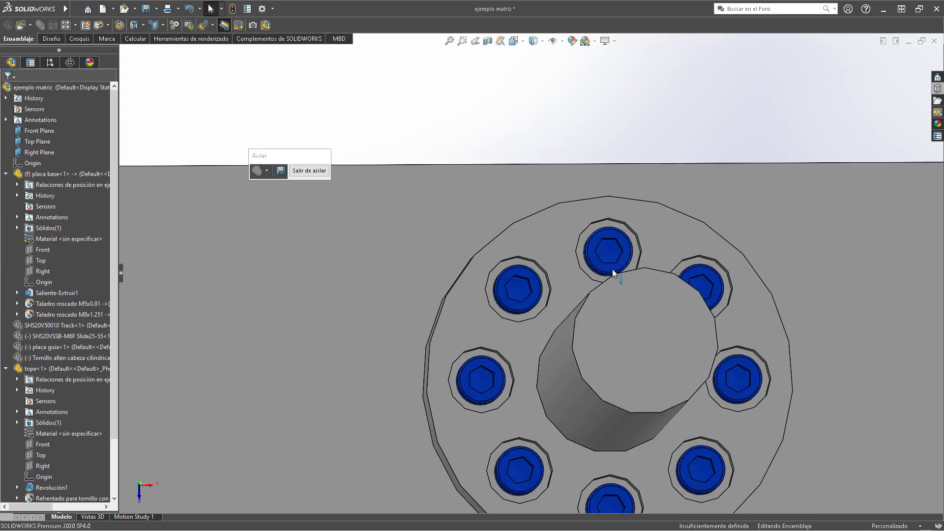
Inspect the patterned screws around the tope's flange, then exit isolation to restore the full assembly.
scroll(536, 271, "down", 5)
middle_click_drag(553, 333, 501, 248)
scroll(477, 317, "up", 7)
middle_click_drag(477, 318, 493, 299)
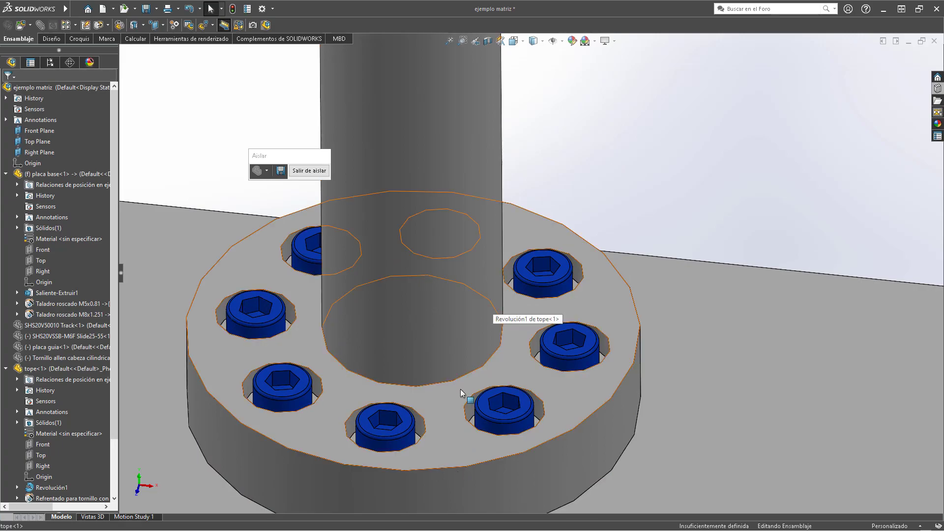
scroll(432, 321, "down", 3)
middle_click_drag(433, 321, 517, 257)
left_click(517, 257)
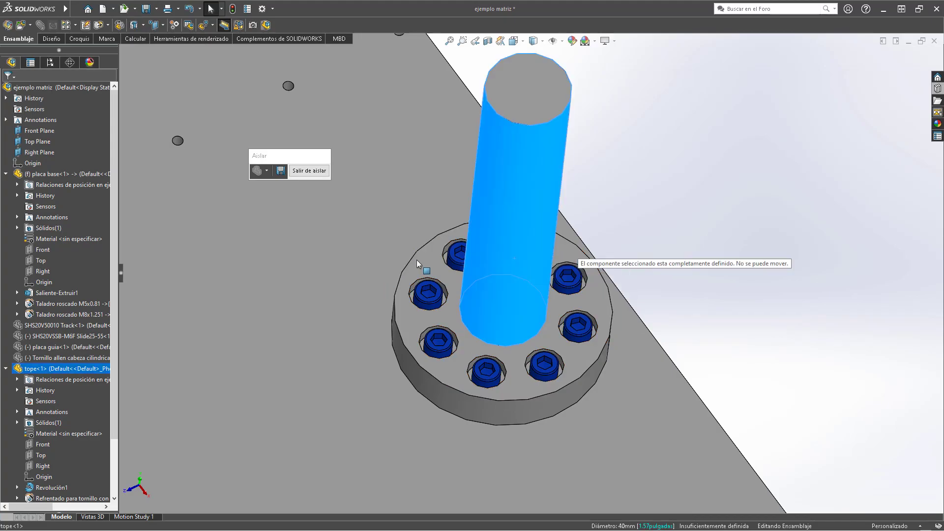
left_click(310, 170)
Slide the guide plate along its rails and show the whole assembly in isometric view.
middle_click_drag(426, 278, 427, 302)
left_click_drag(428, 303, 414, 358)
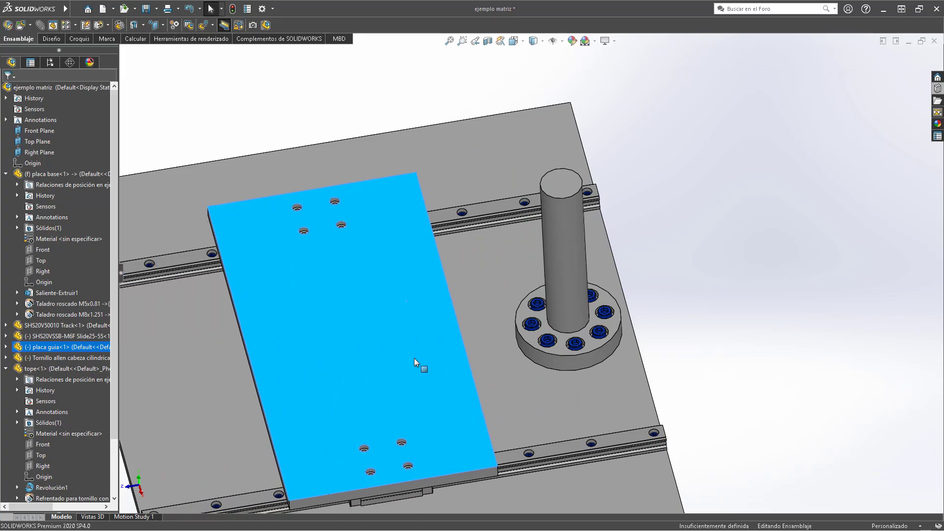
key("ctrl+5")
key("ctrl+7")
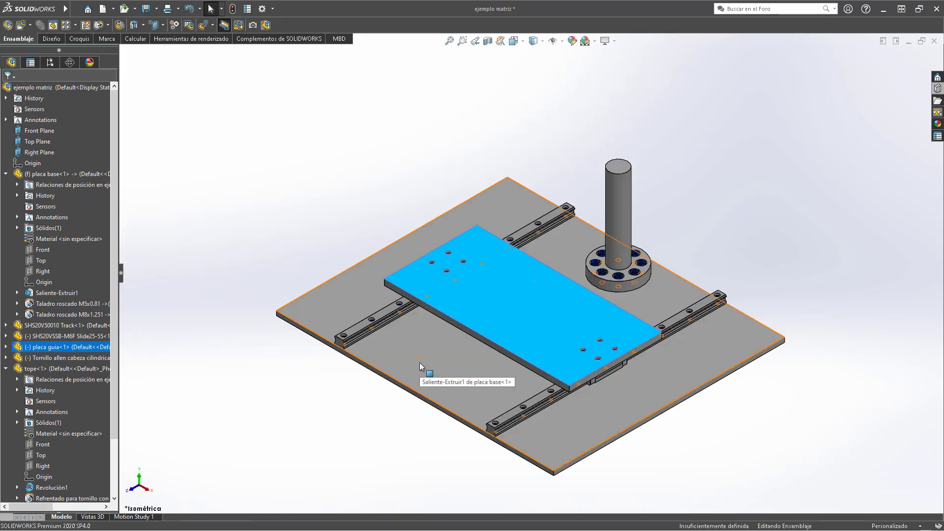